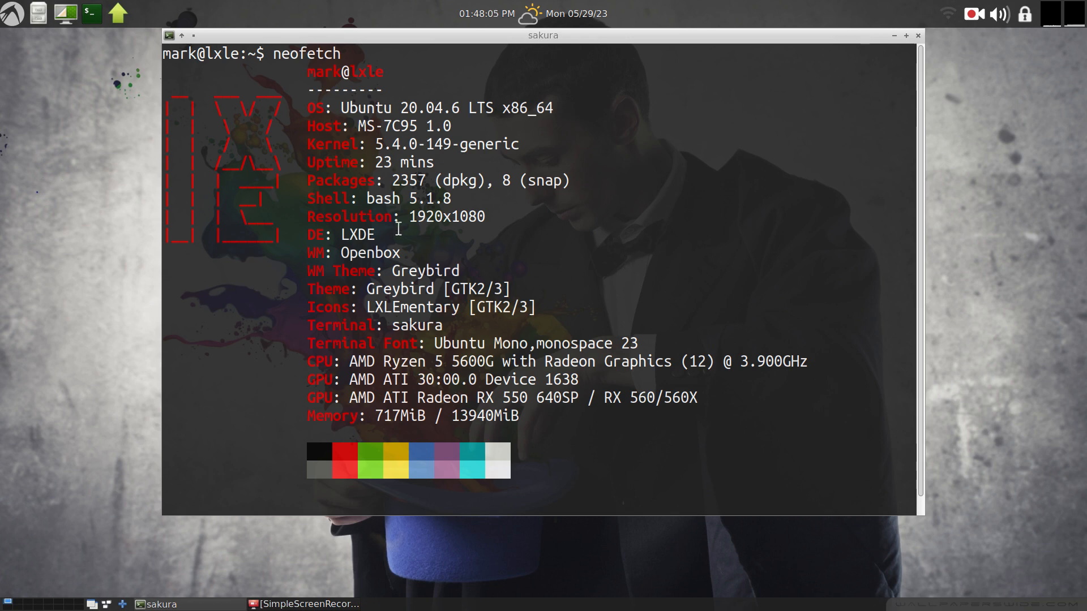
Highlight the resolution and desktop environment lines in the neofetch output, then close the terminal.
left_click_drag(409, 216, 487, 217)
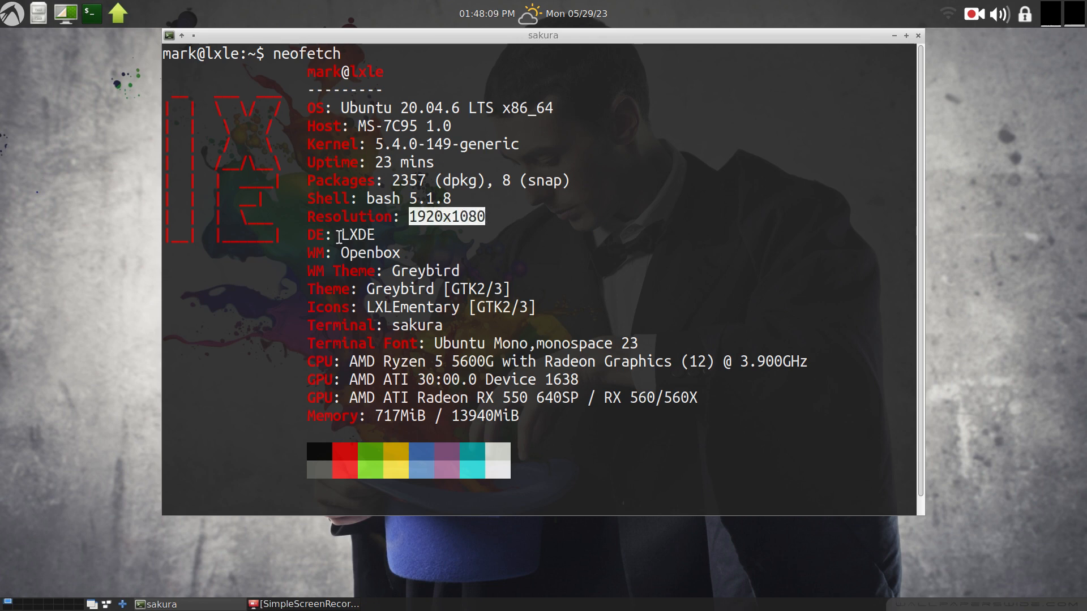
left_click_drag(340, 234, 387, 235)
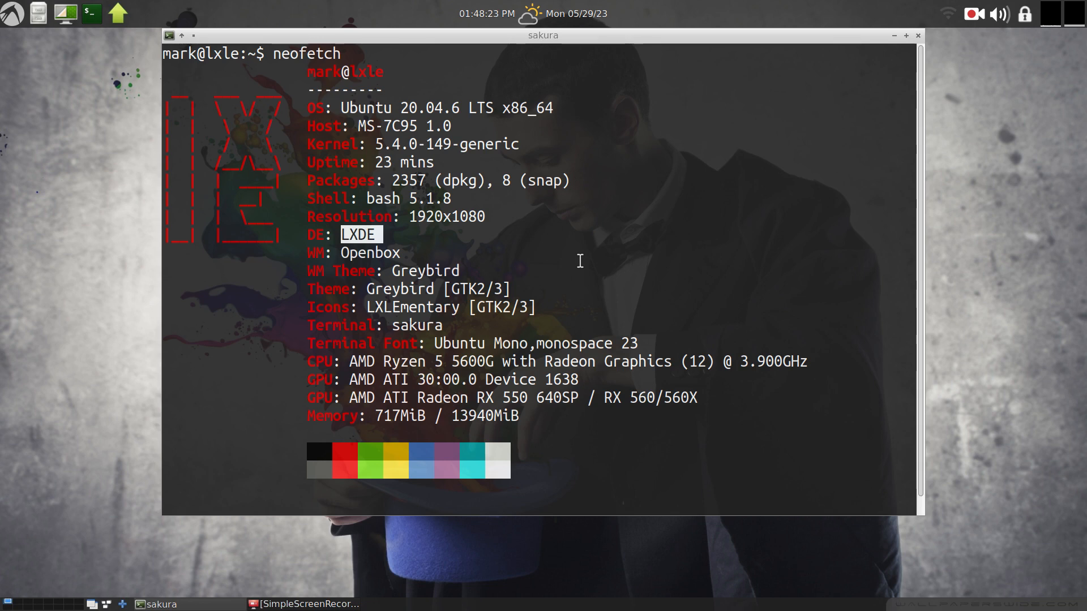
key("alt+F4")
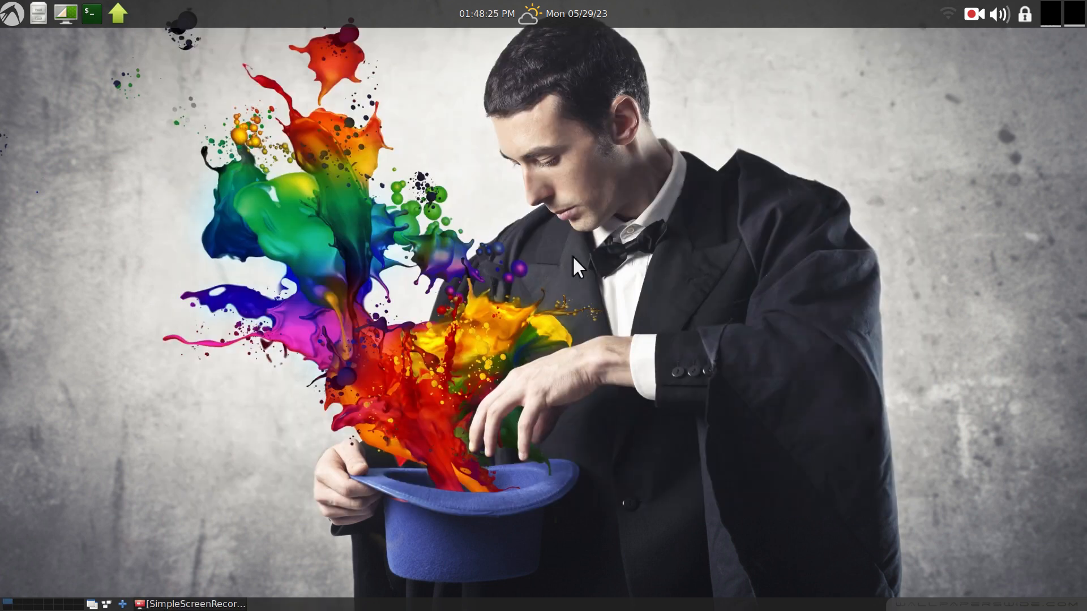
Launch GAdmin-Rsync from the Utilities menu and enter the administrator password.
left_click(15, 13)
mouse_move(49, 127)
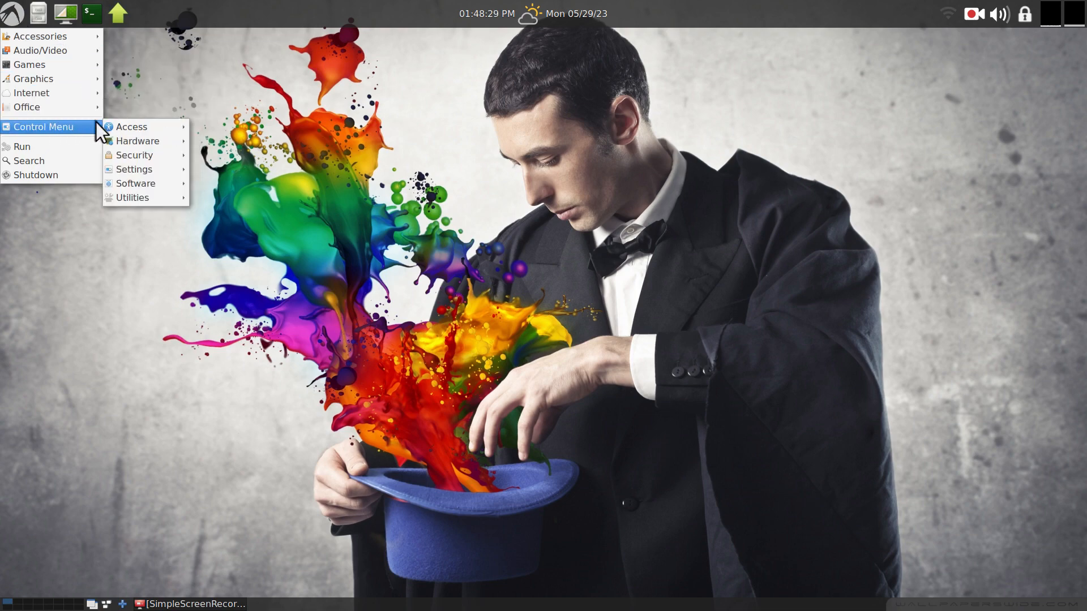
mouse_move(131, 199)
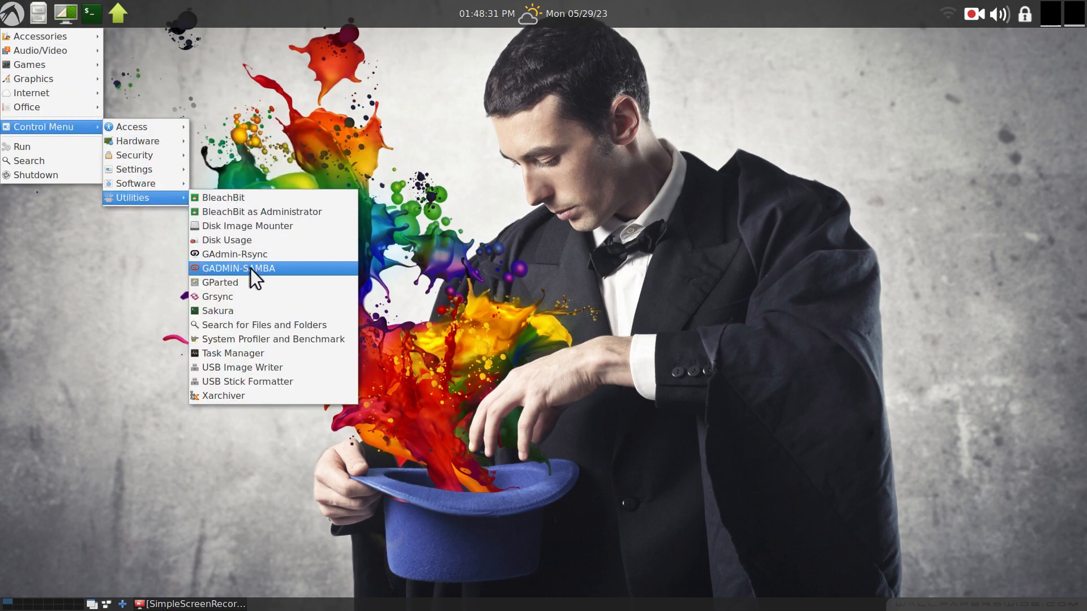
left_click(280, 257)
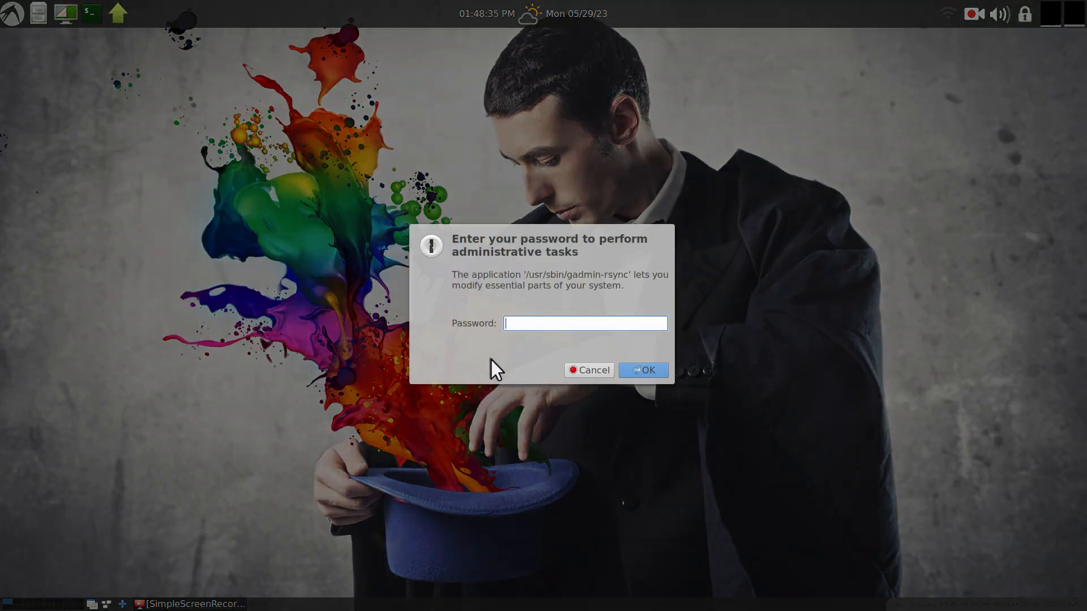
type("******")
key("Return")
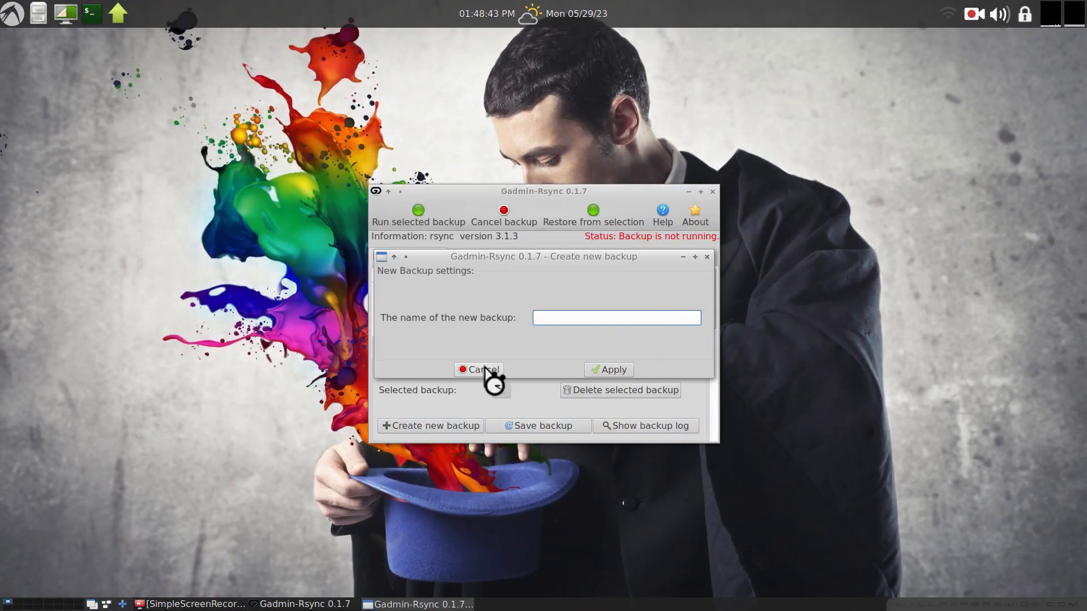
Dismiss the new-backup dialog, read the GAdmin-Rsync Help window, and close the application.
left_click(485, 370)
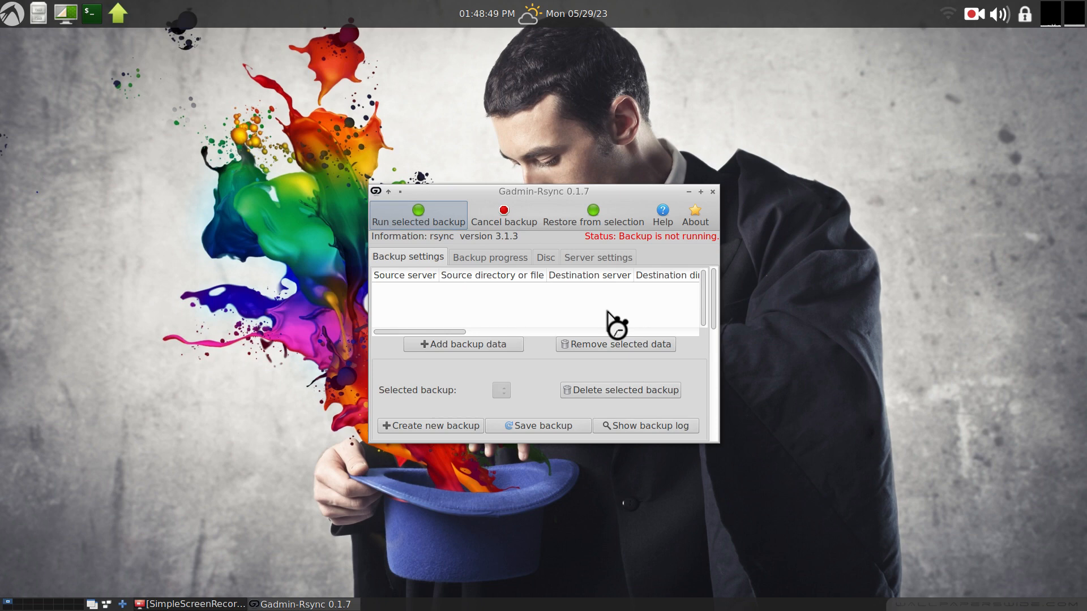
left_click(661, 219)
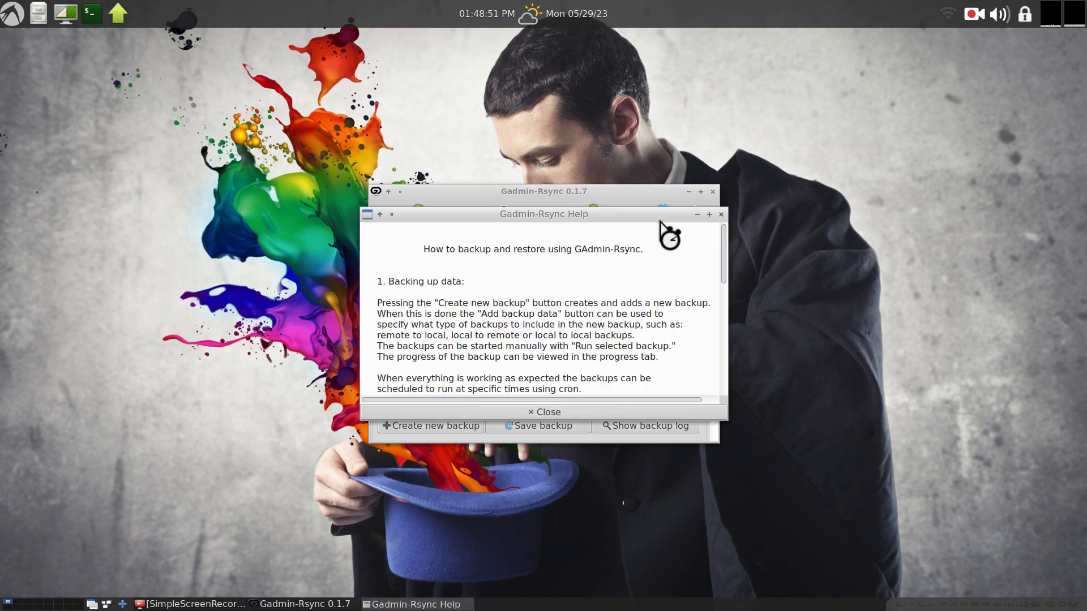
left_click(720, 215)
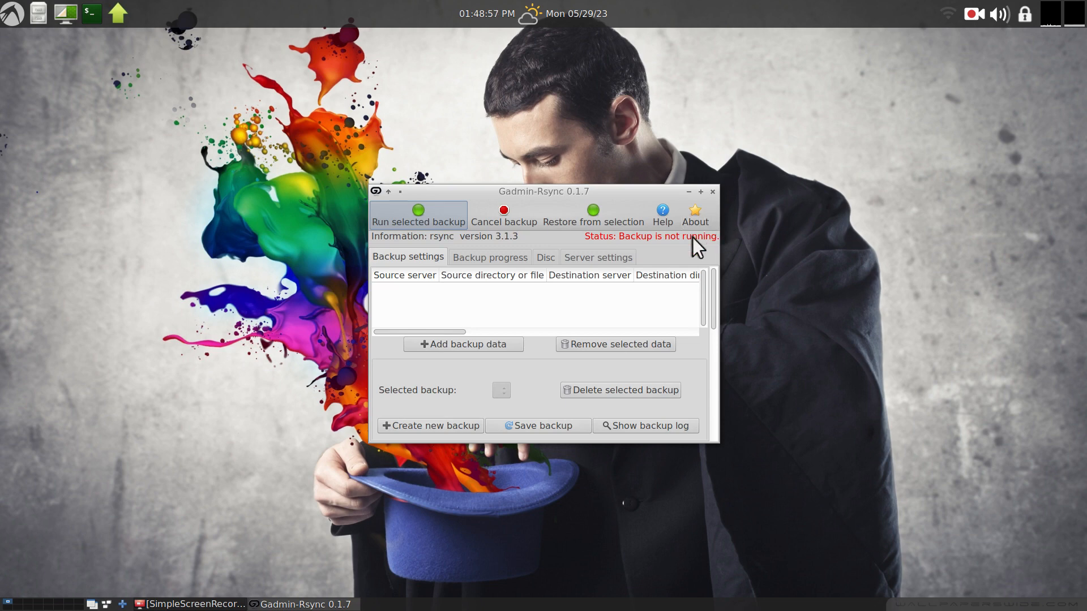
left_click(712, 192)
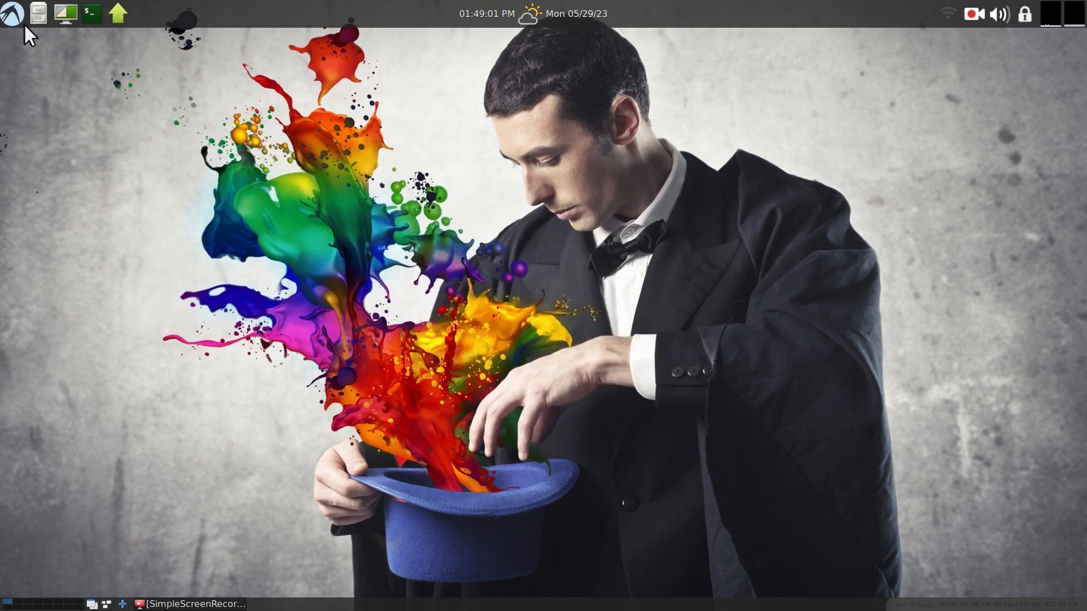
Launch Grsync from the Utilities menu.
left_click(11, 12)
mouse_move(35, 125)
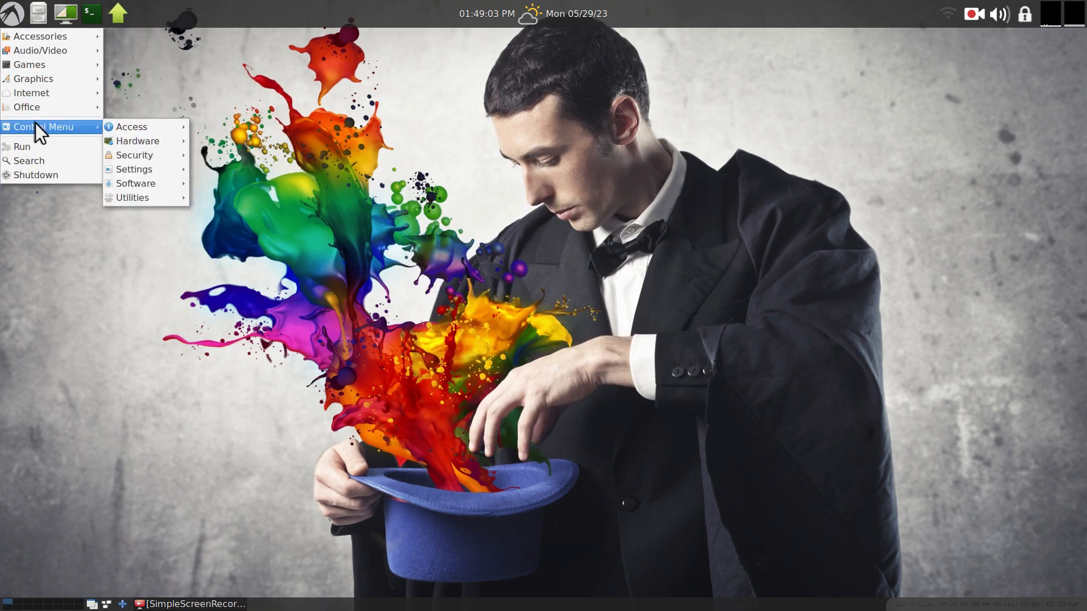
mouse_move(151, 202)
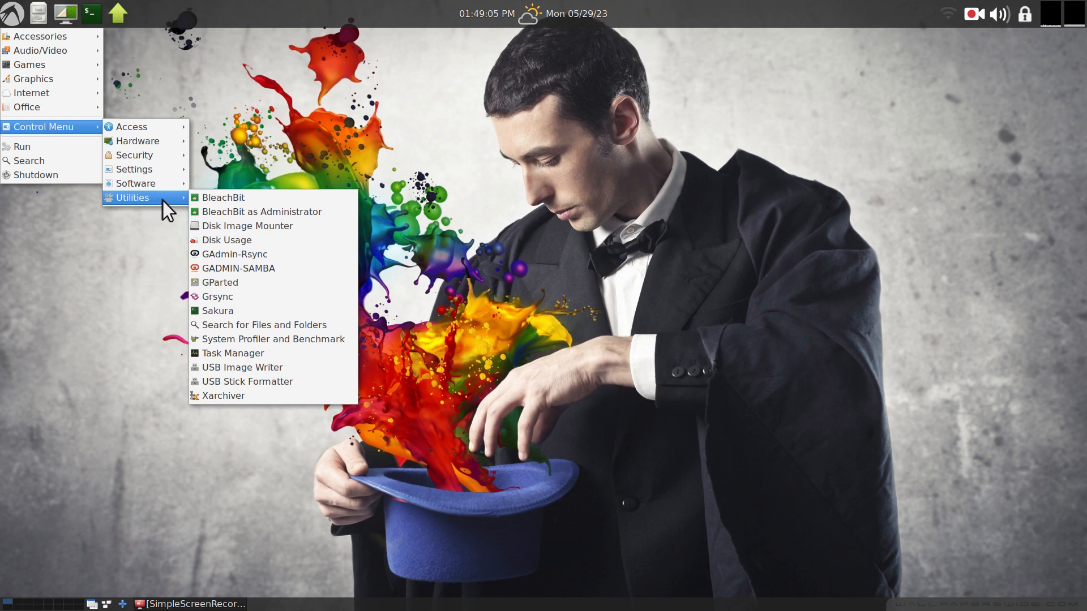
left_click(235, 302)
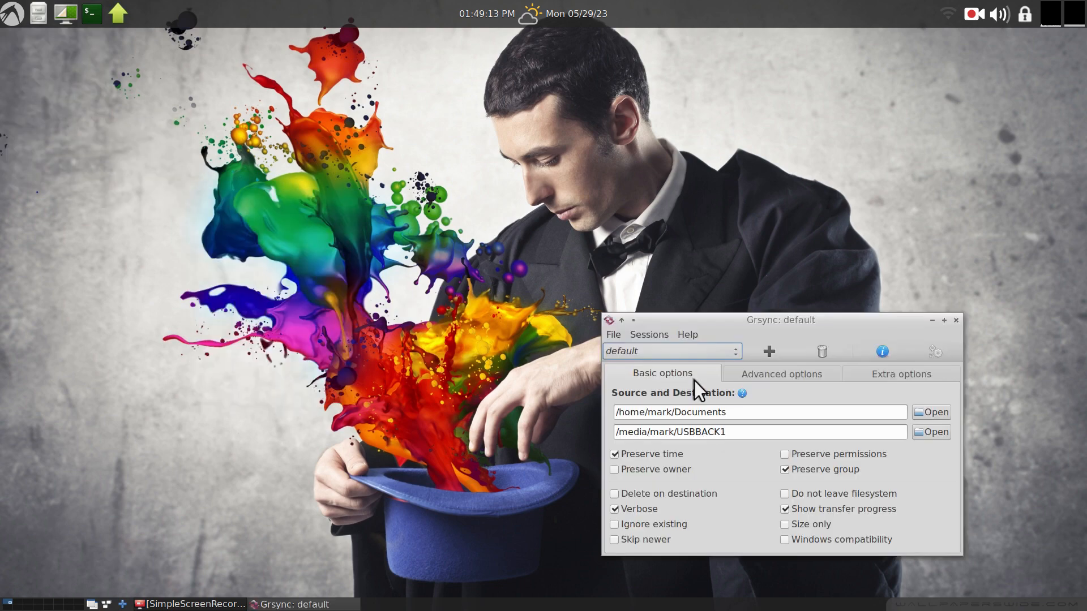
Clear both the source and destination paths in Grsync, then close the Grsync window.
left_click_drag(743, 412, 608, 417)
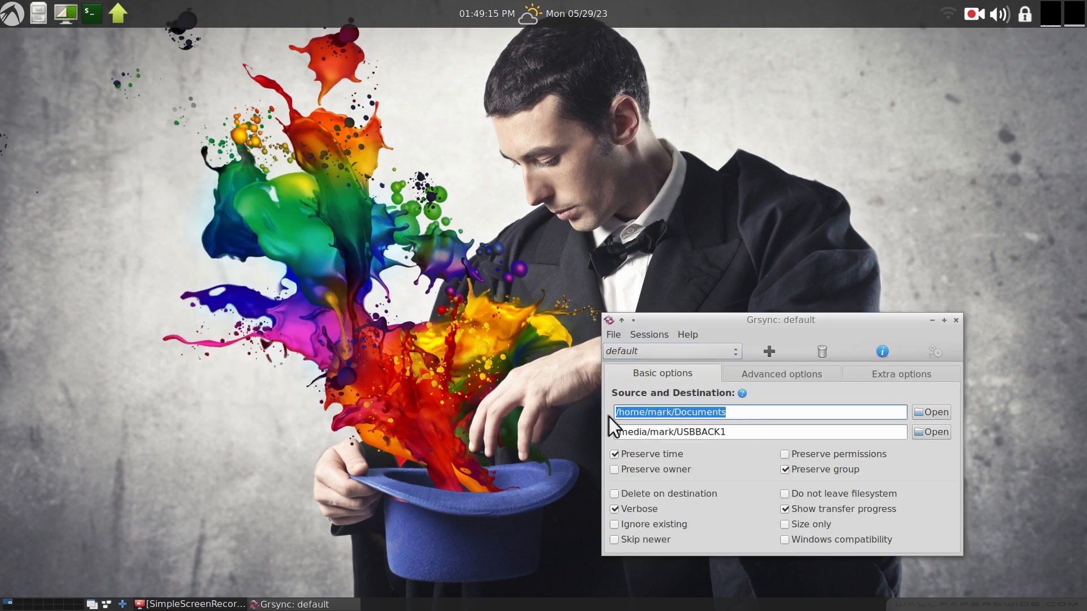
key("BackSpace")
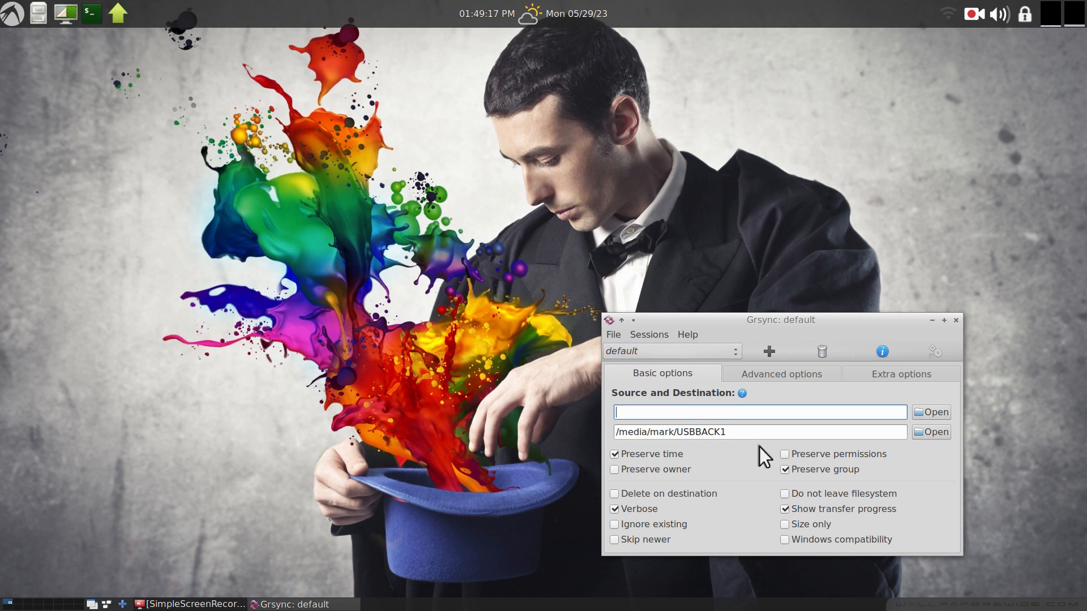
left_click_drag(727, 433, 601, 435)
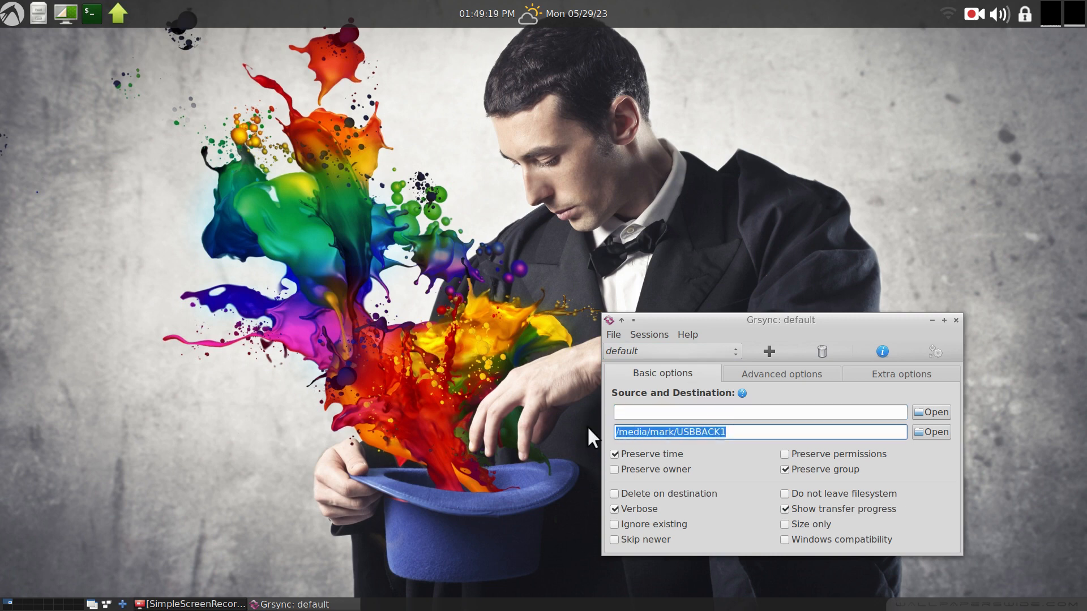
key("BackSpace")
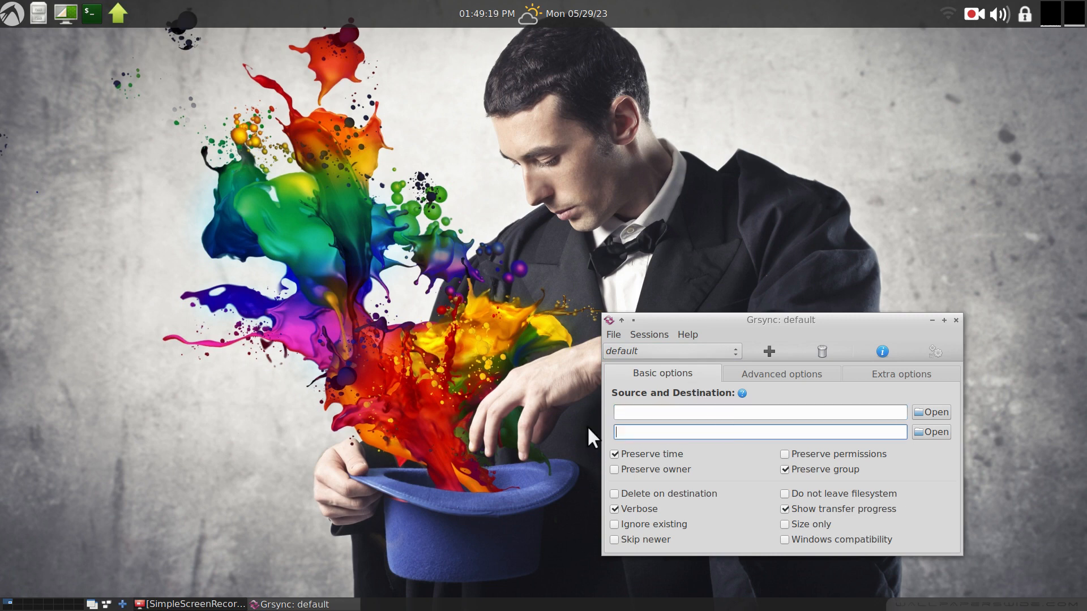
left_click(956, 321)
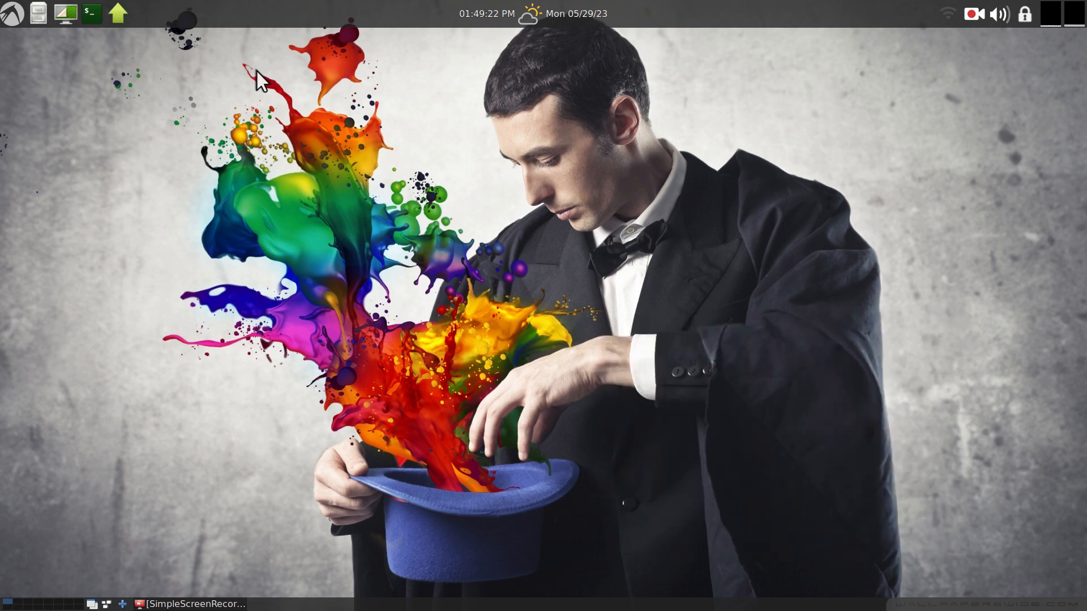
Open the file manager at the home folder and move its window upward.
left_click(33, 12)
left_click(94, 182)
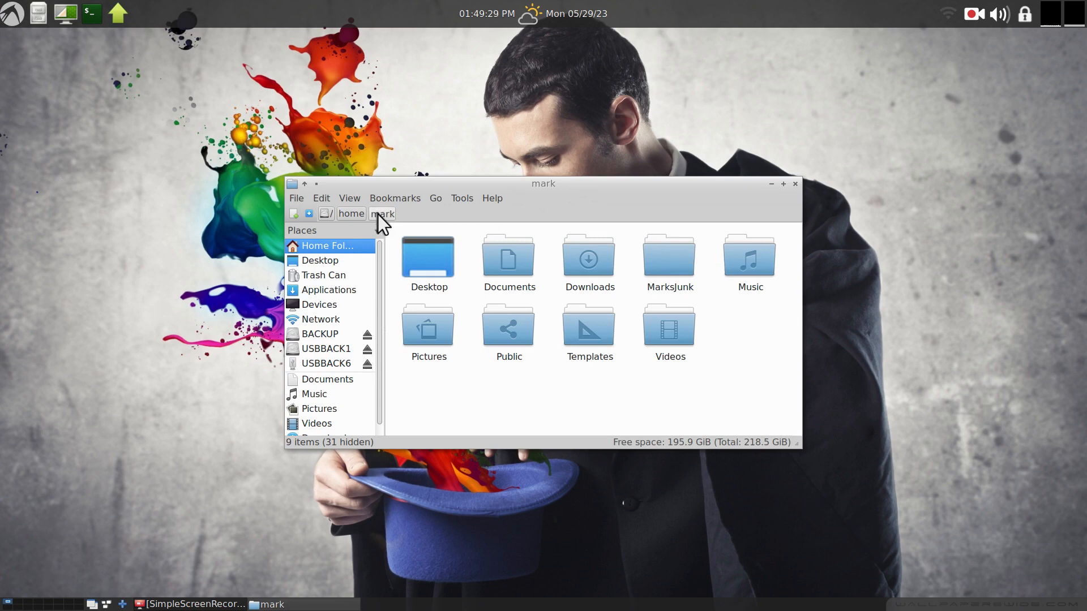
left_click_drag(580, 195, 625, 163)
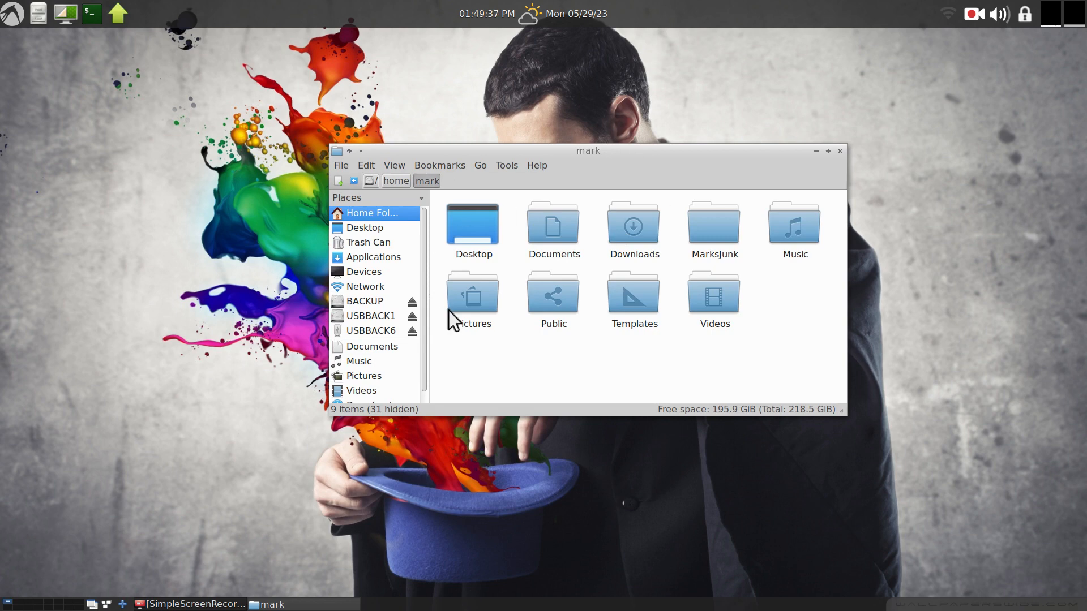
Browse the BACKUP, USBBACK1 and USBBACK6 drives in the file manager.
left_click(371, 301)
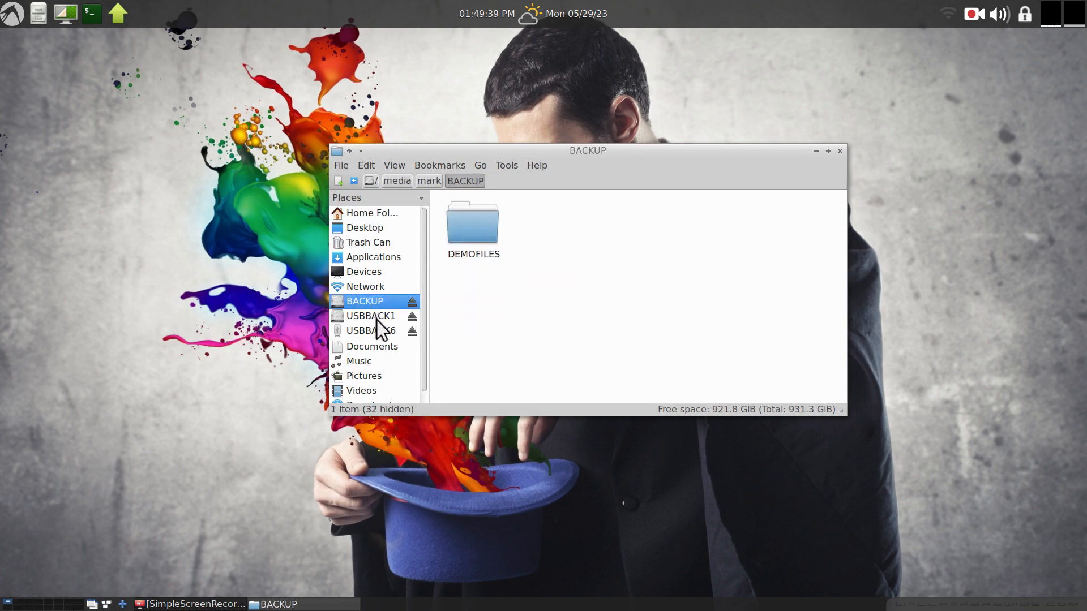
left_click(376, 317)
left_click(379, 332)
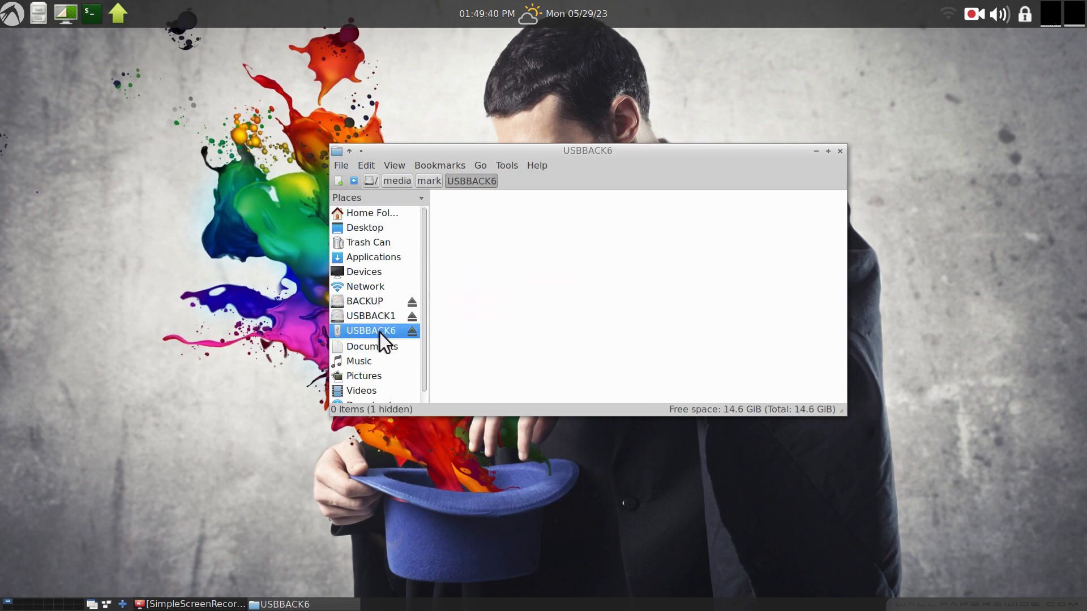
left_click(362, 304)
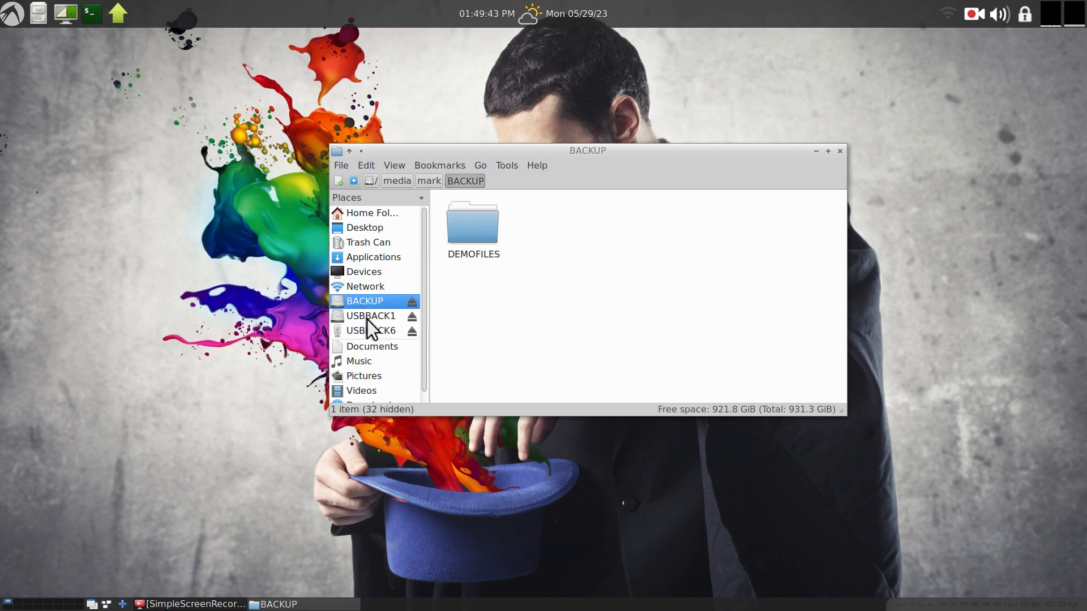
left_click(366, 319)
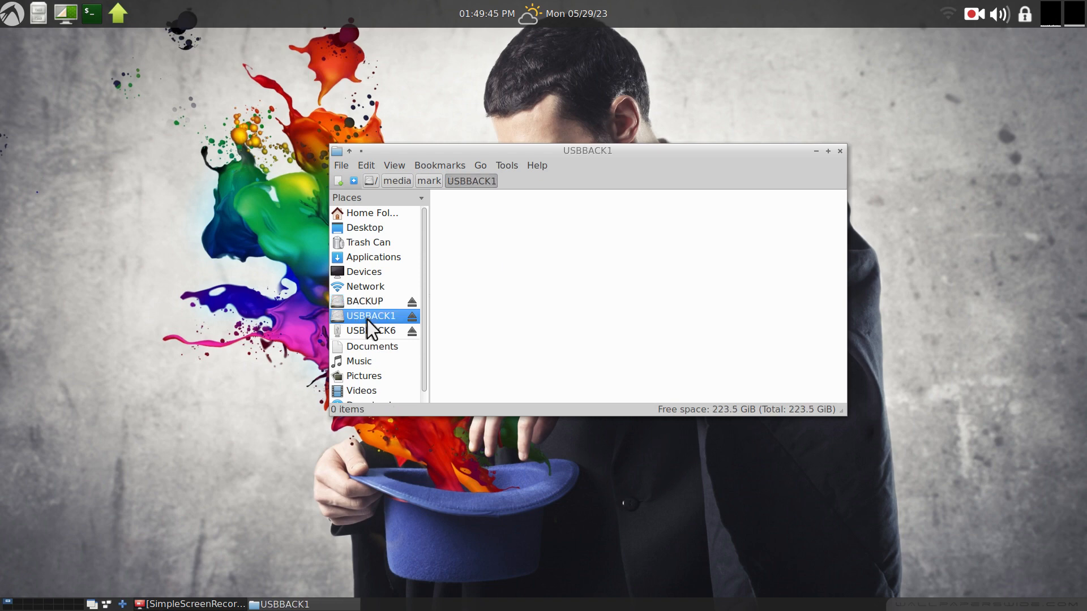
left_click(379, 332)
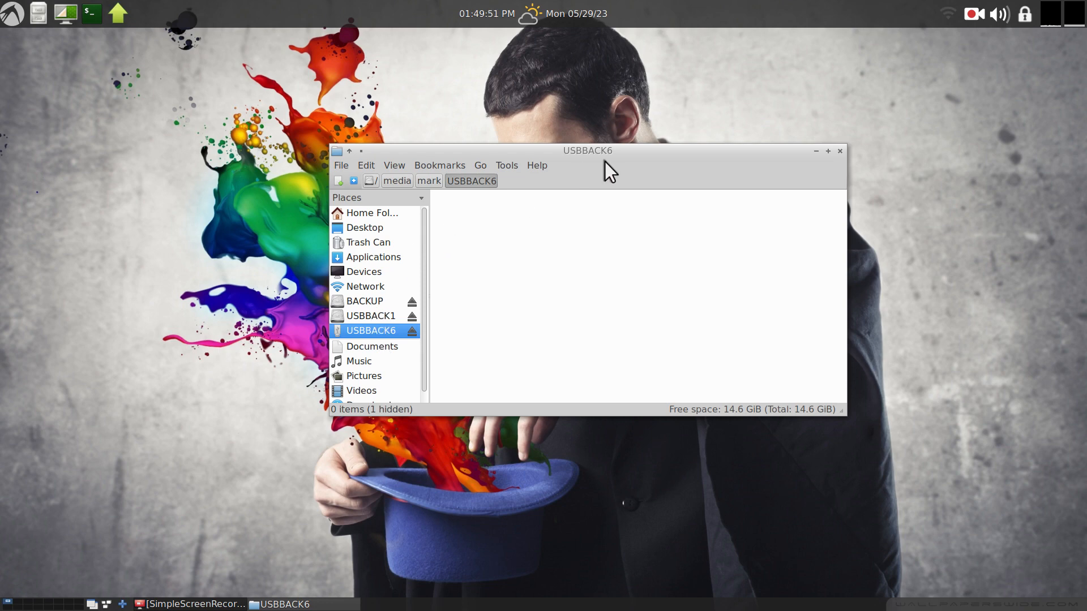
Move the window to the upper right and open three more file manager windows tiled in quadrants.
left_click_drag(616, 154, 843, 48)
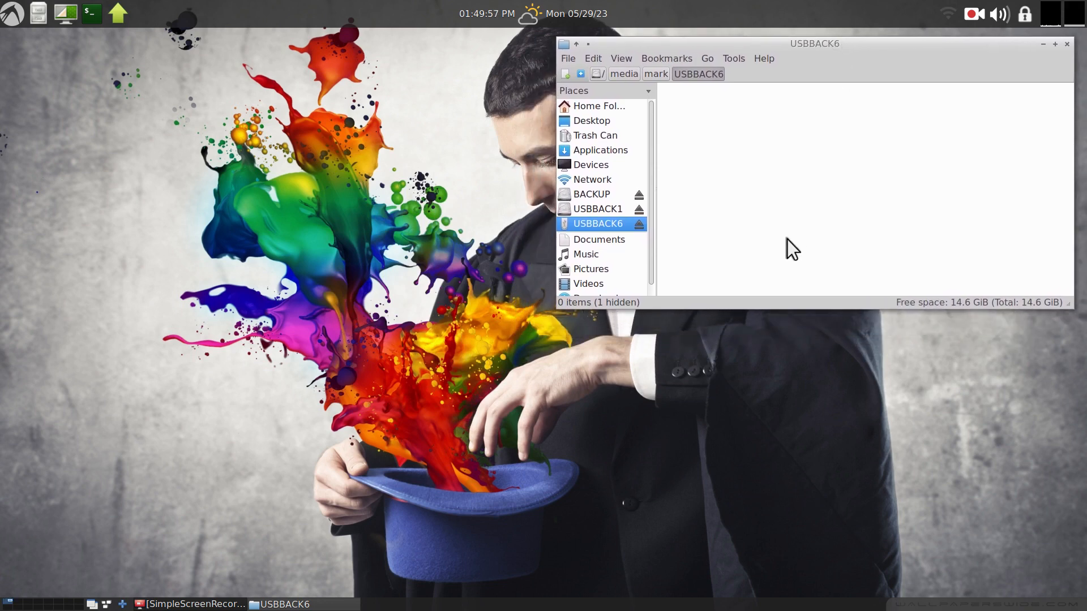
key("ctrl+n")
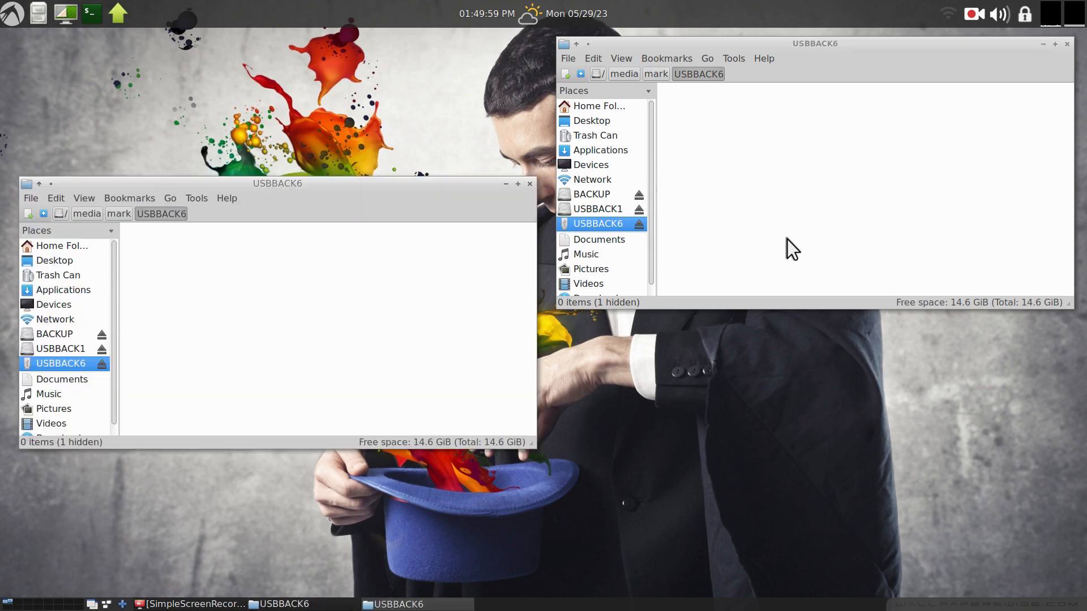
left_click_drag(349, 188, 346, 58)
key("ctrl+n")
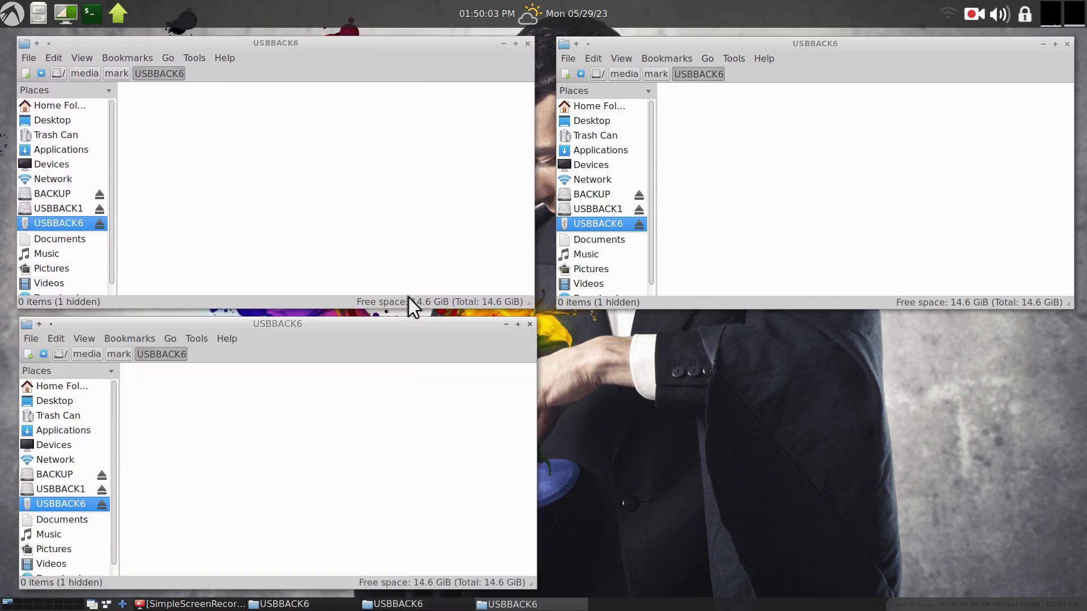
key("ctrl+n")
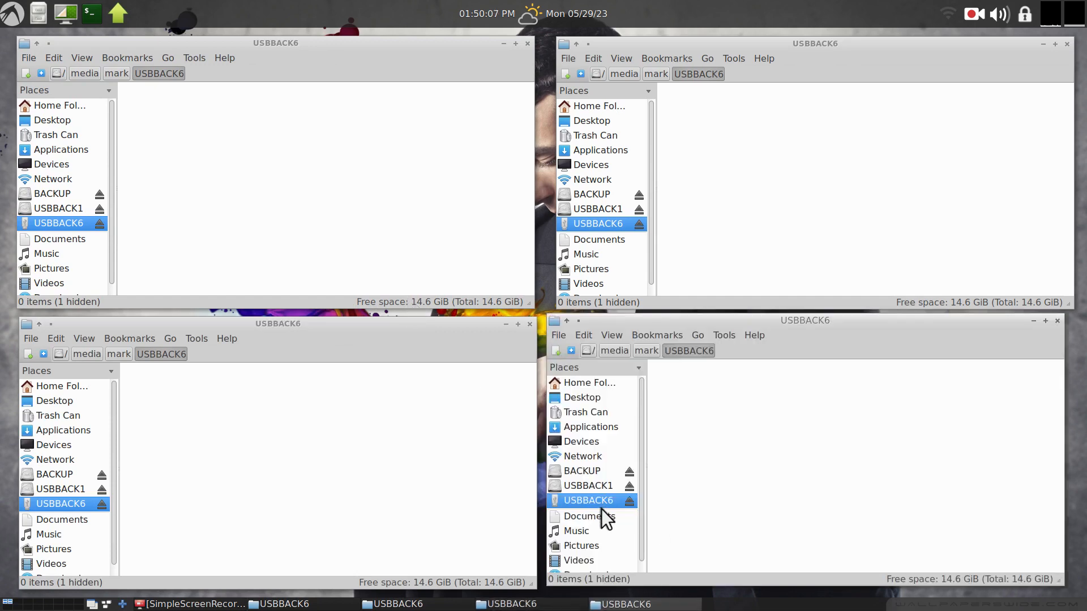
Show USBBACK1 in the lower-left window, BACKUP in the upper-left, and the home Documents/scripts folder in the upper-right.
left_click(68, 488)
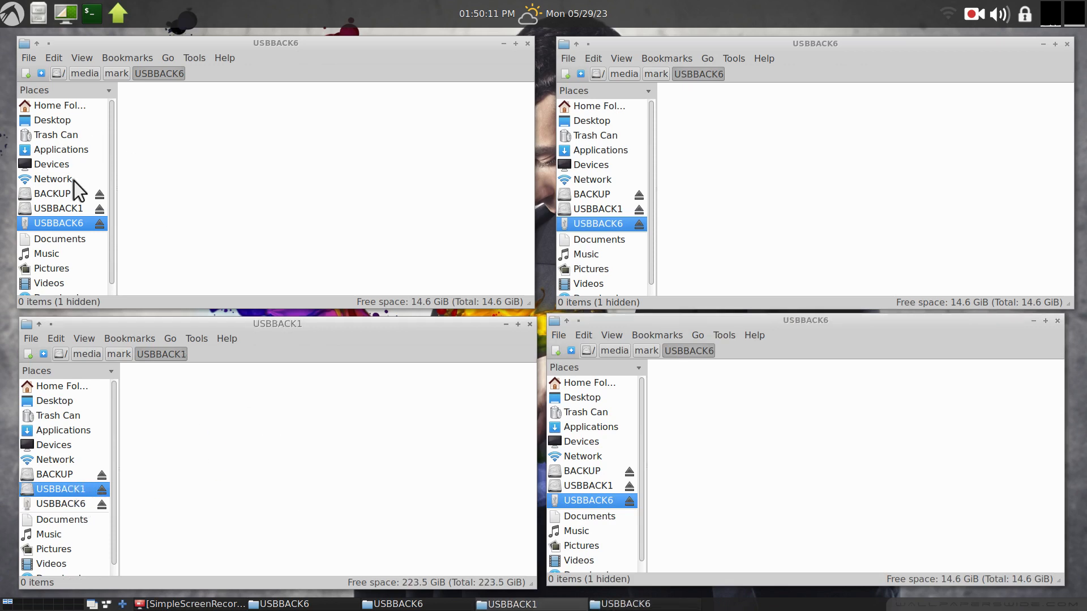
left_click(67, 194)
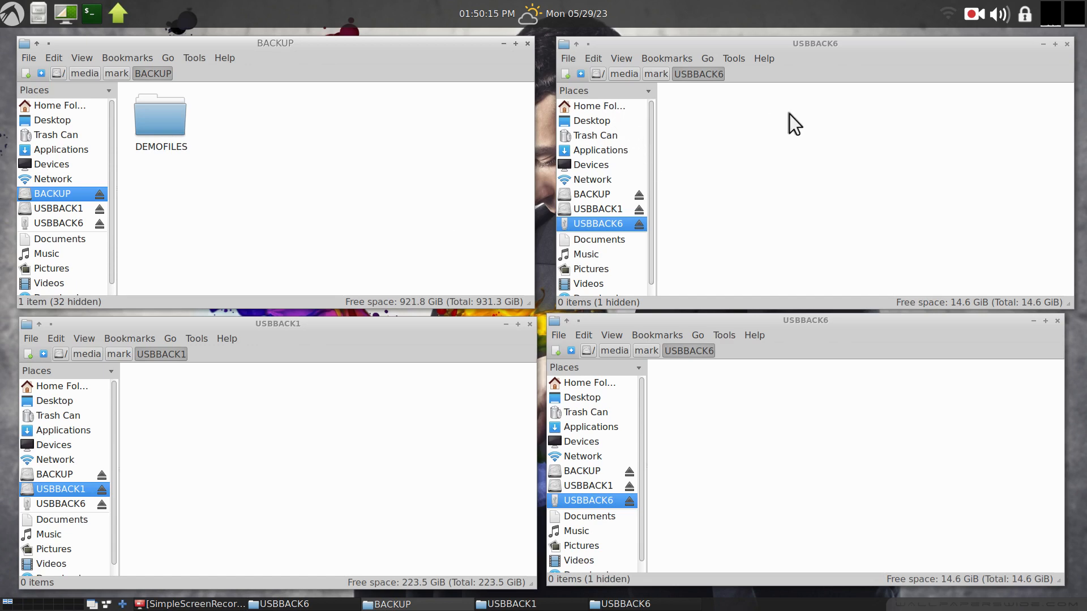
left_click(599, 106)
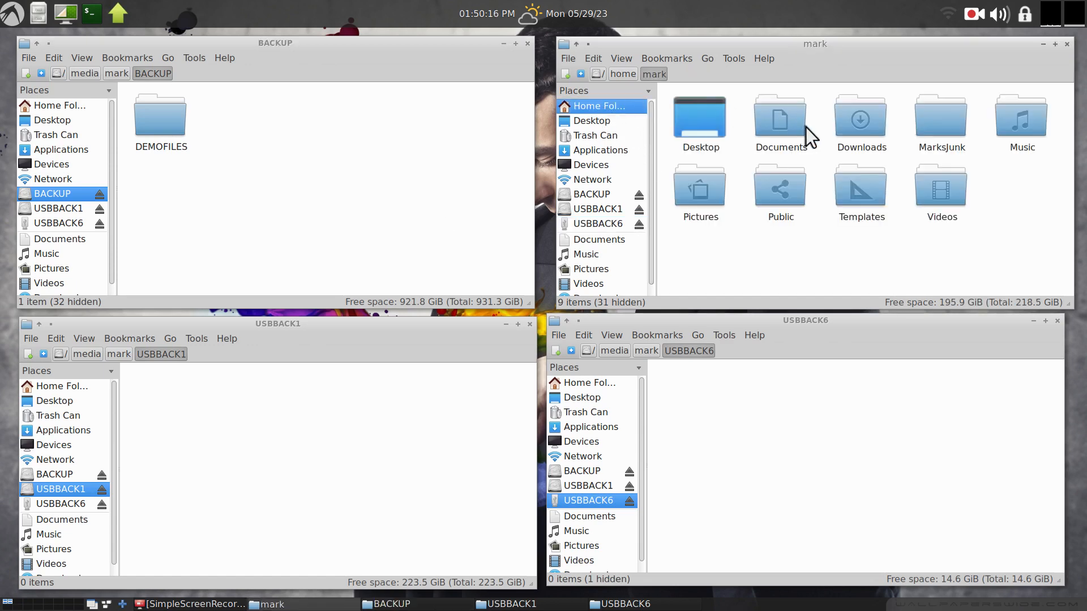
double_click(768, 115)
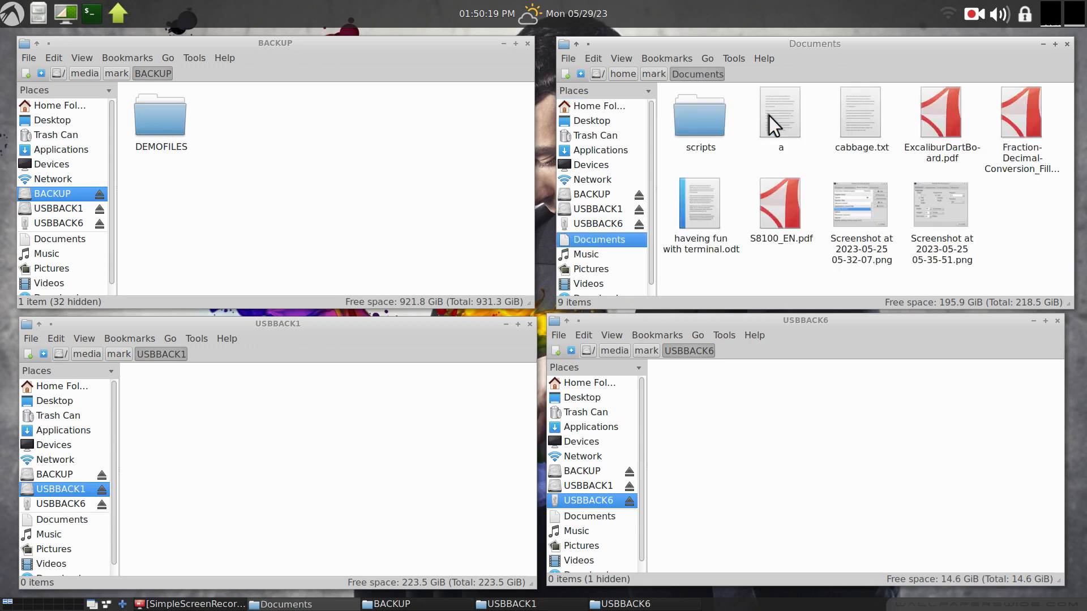
double_click(701, 118)
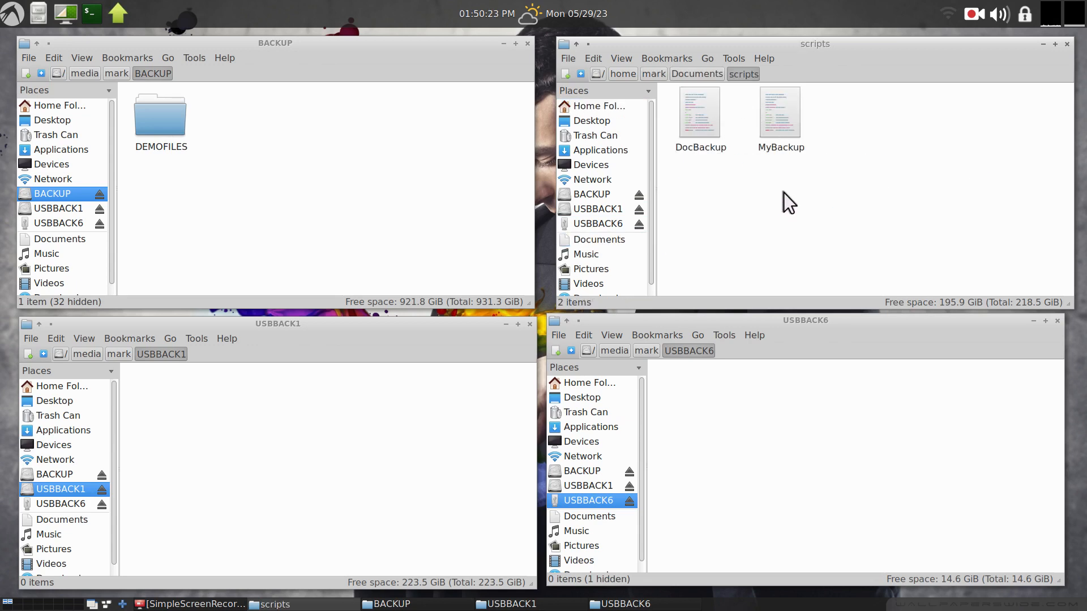
Open the DocBackup script in Kate and enlarge its text size.
right_click(689, 118)
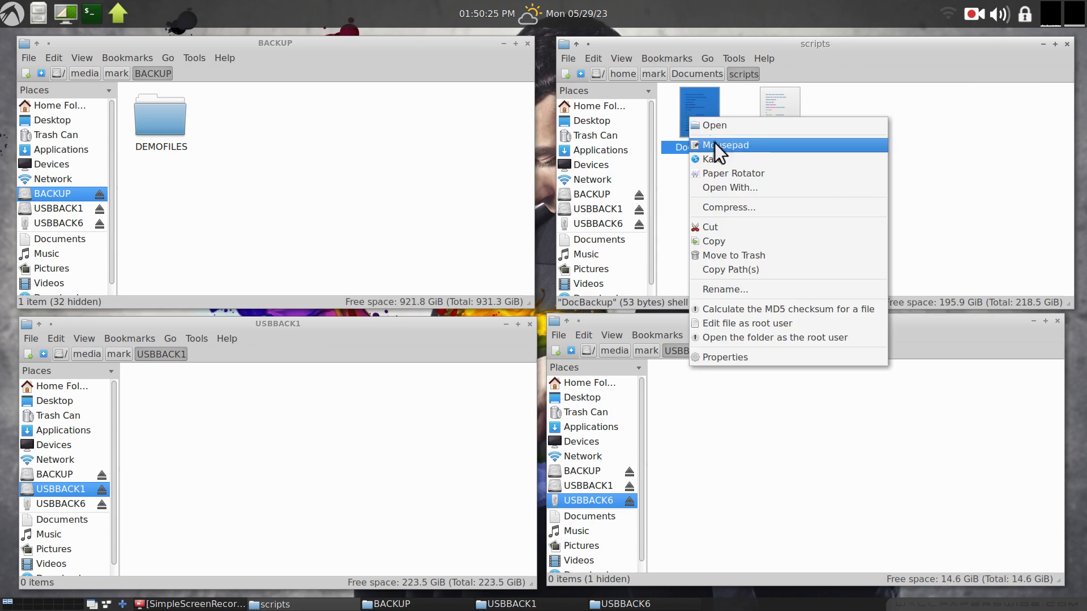
left_click(739, 160)
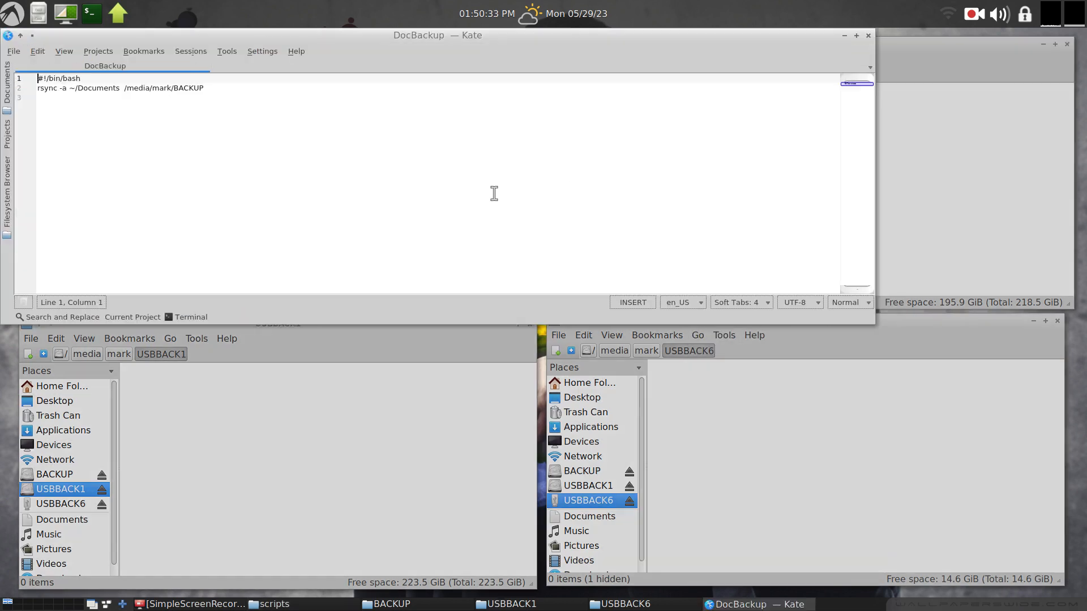
key("ctrl+plus")
key("ctrl+plus")
key("ctrl+plus")
key("ctrl+plus")
key("ctrl+plus")
key("ctrl+plus")
key("ctrl+plus")
key("ctrl+plus")
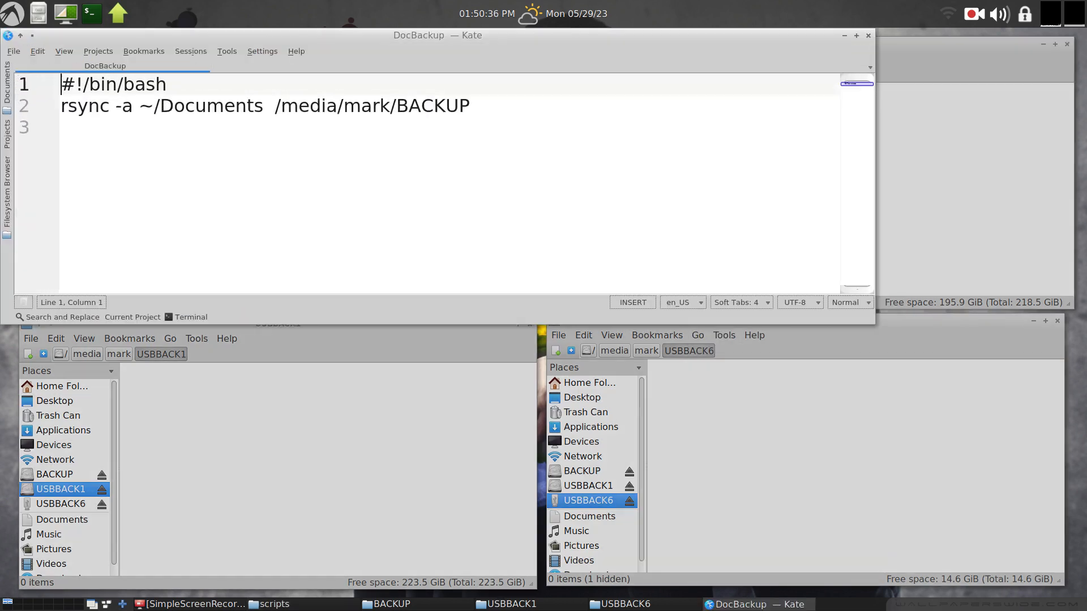
key("ctrl+plus")
key("ctrl+plus")
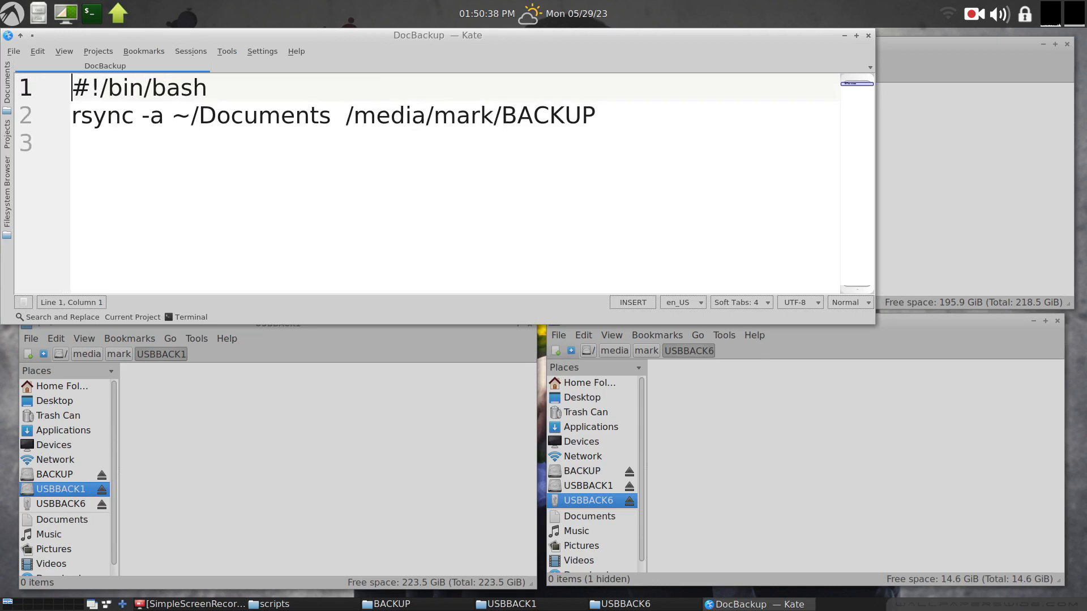
Highlight the shebang line, the rsync -a command and the /media/mark/BACKUP destination in DocBackup, then close the editor.
left_click_drag(208, 88, 63, 88)
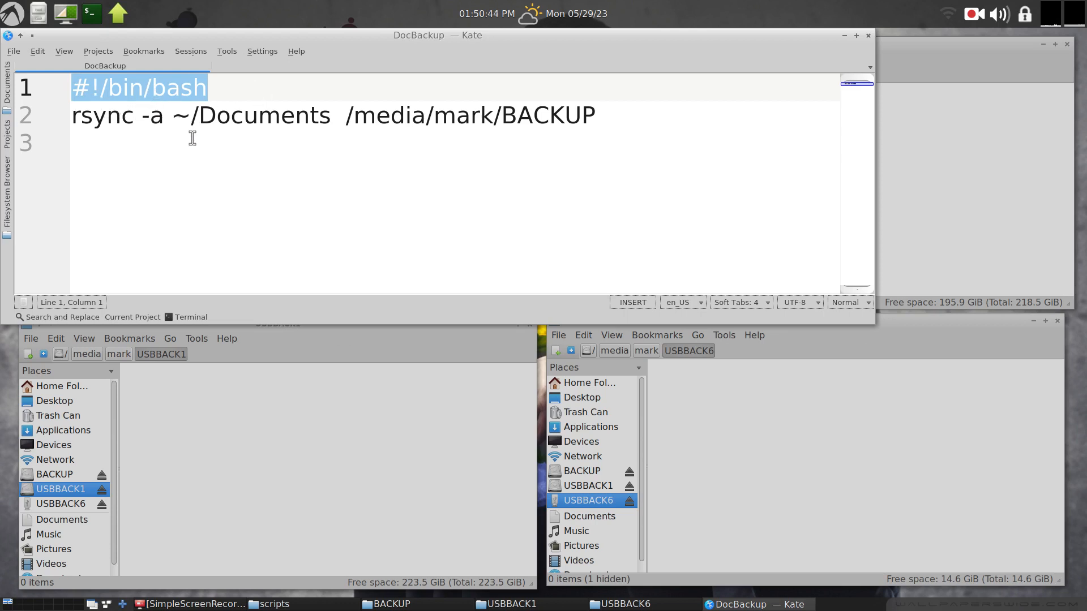
left_click_drag(71, 119, 164, 117)
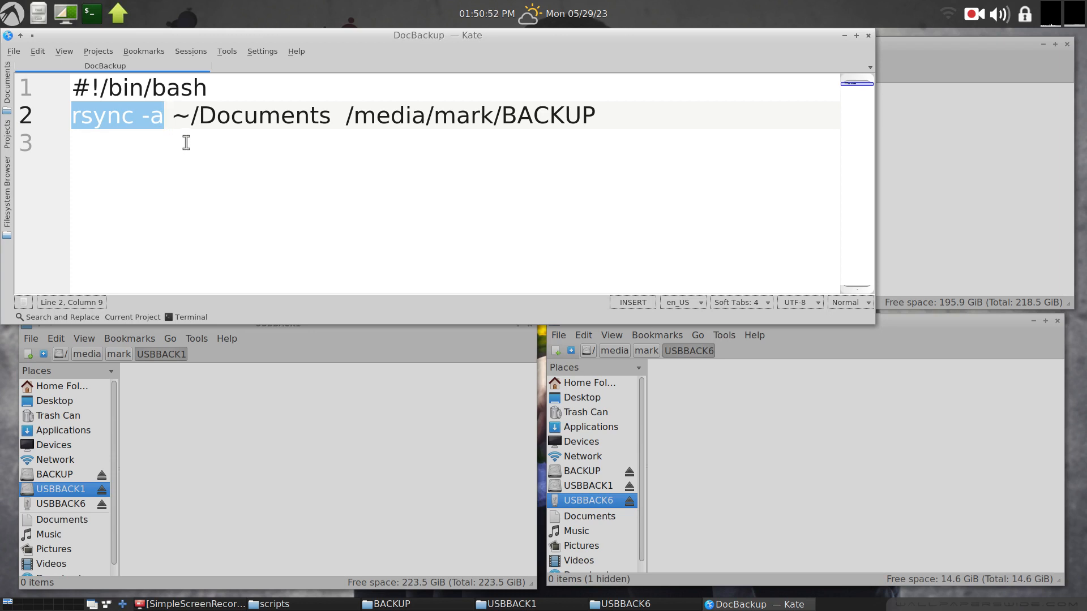
left_click(172, 120)
left_click_drag(172, 120, 606, 116)
left_click(369, 141)
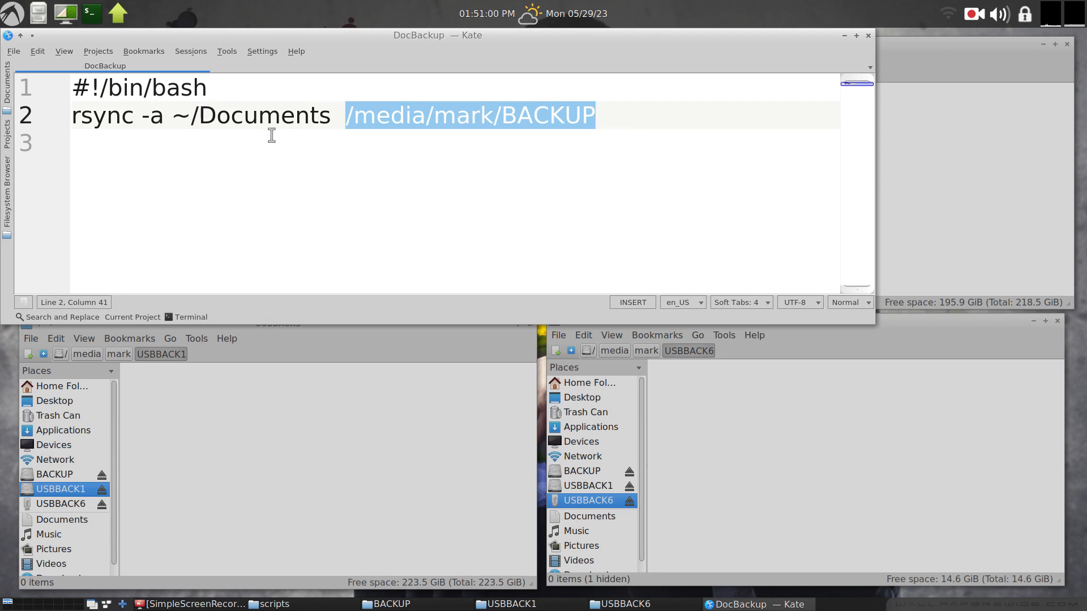
left_click(868, 35)
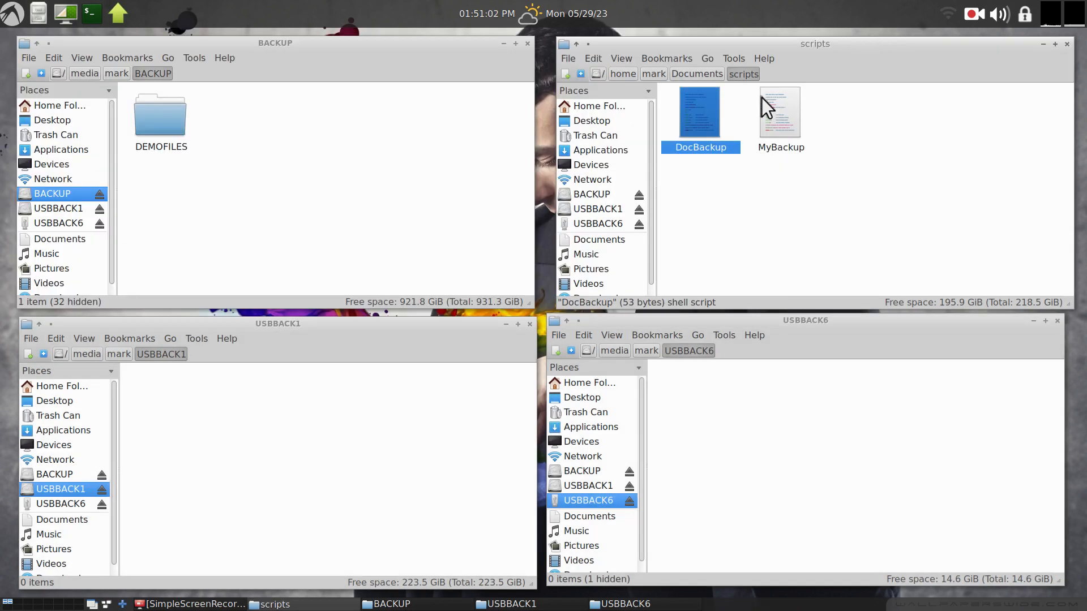
Open the MyBackup script in Kate and enlarge its text size.
right_click(776, 109)
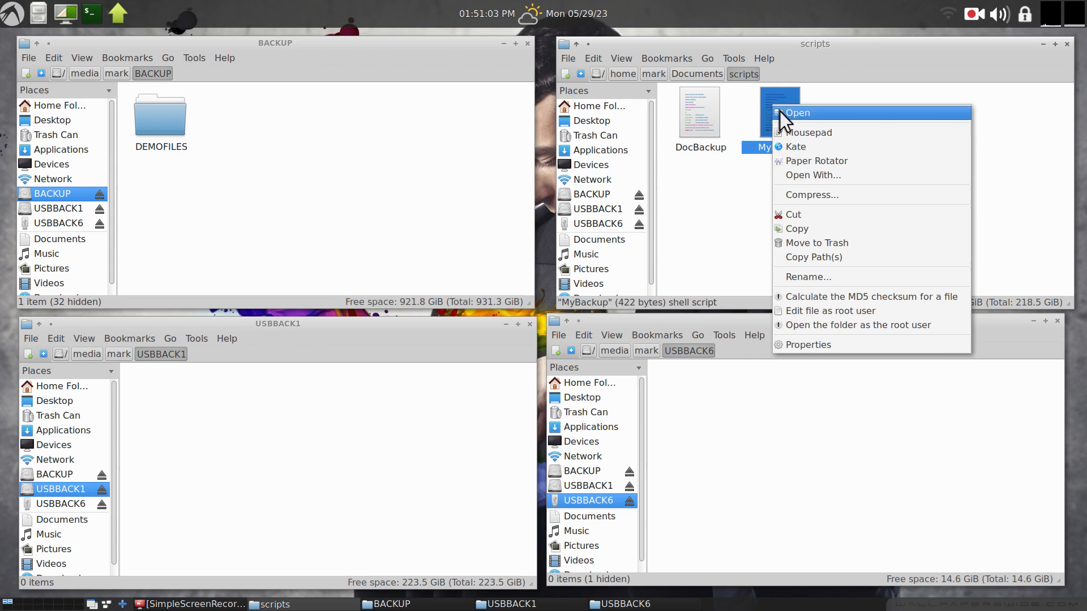
left_click(830, 145)
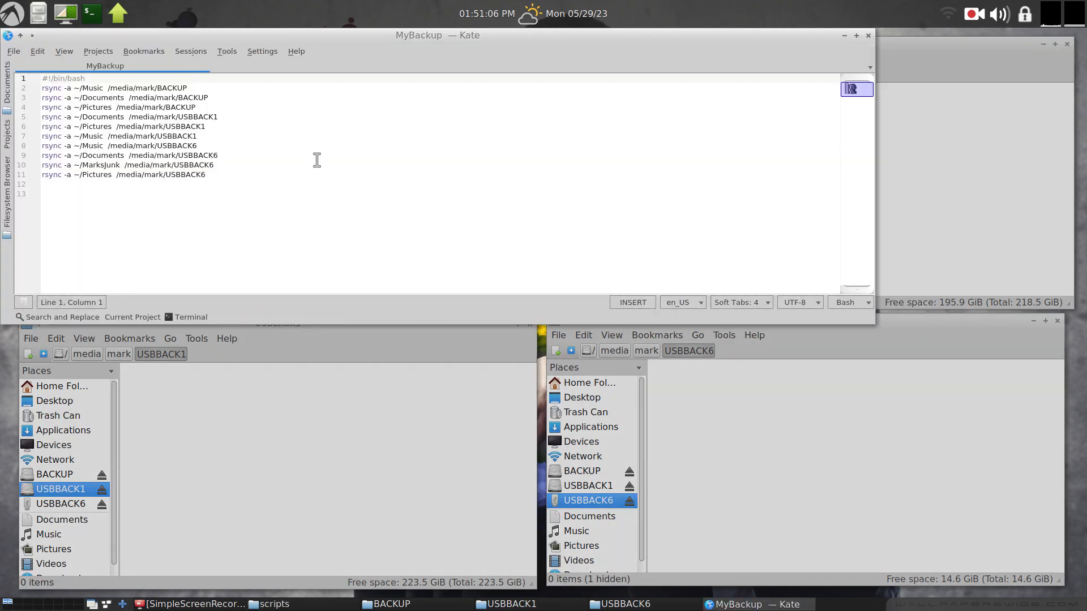
key("ctrl+plus")
key("ctrl+plus")
key("ctrl+plus")
key("ctrl+plus")
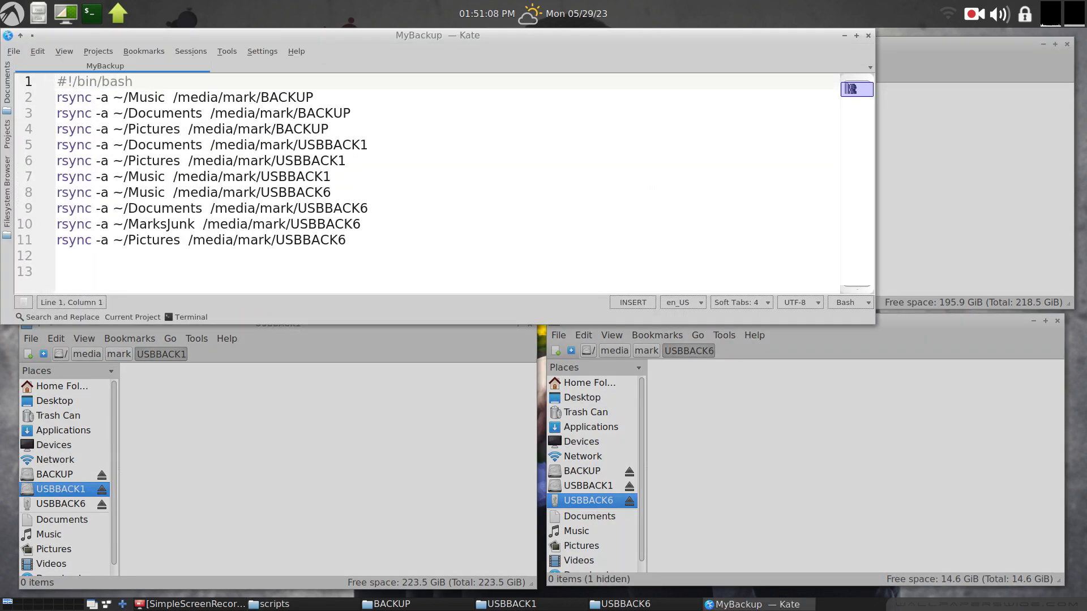
key("ctrl+plus")
key("ctrl+plus")
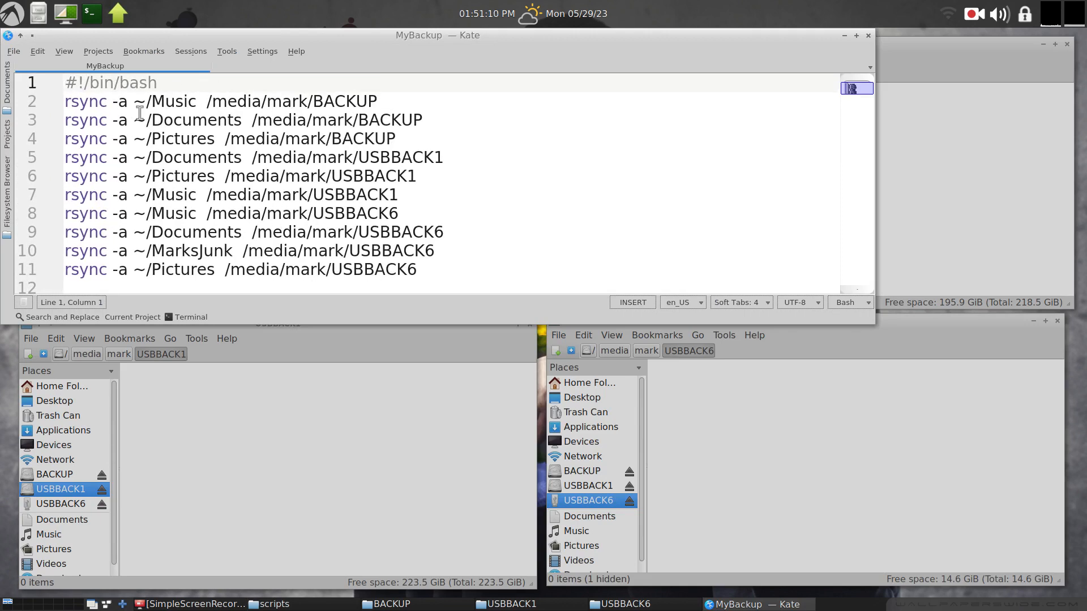
Highlight the rsync -a option and the BACKUP, USBBACK1 and USBBACK6 destinations in MyBackup, then close the editor.
left_click_drag(160, 83, 129, 101)
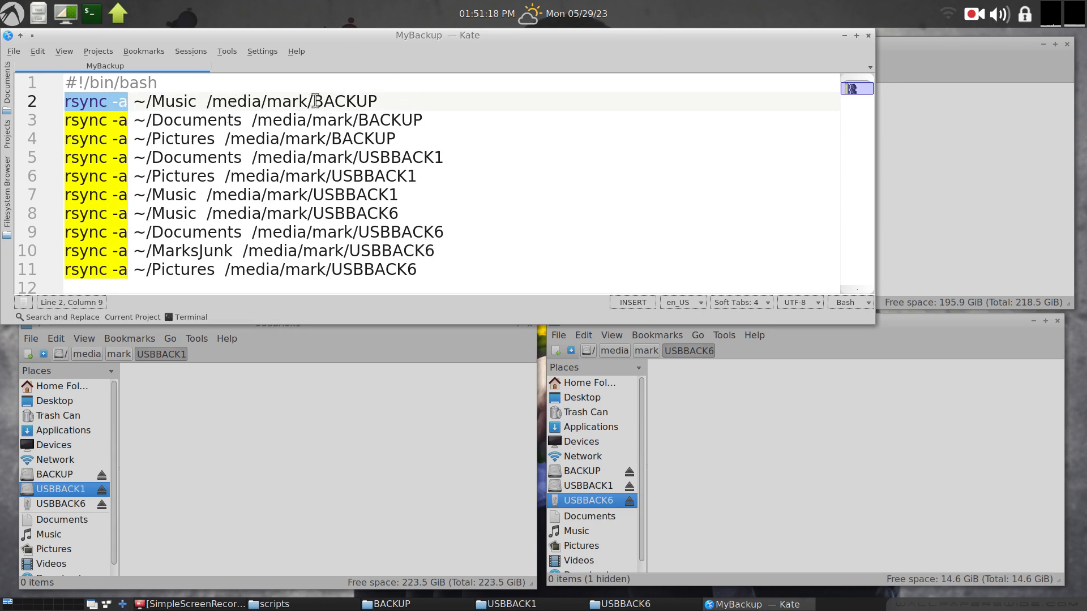
left_click_drag(313, 102, 395, 101)
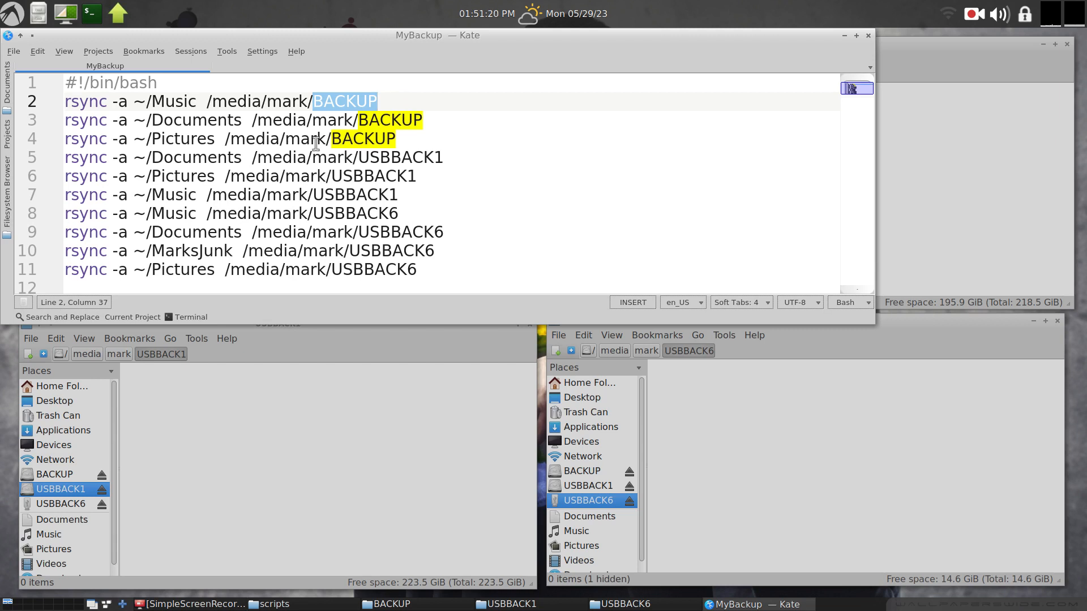
left_click_drag(359, 157, 472, 160)
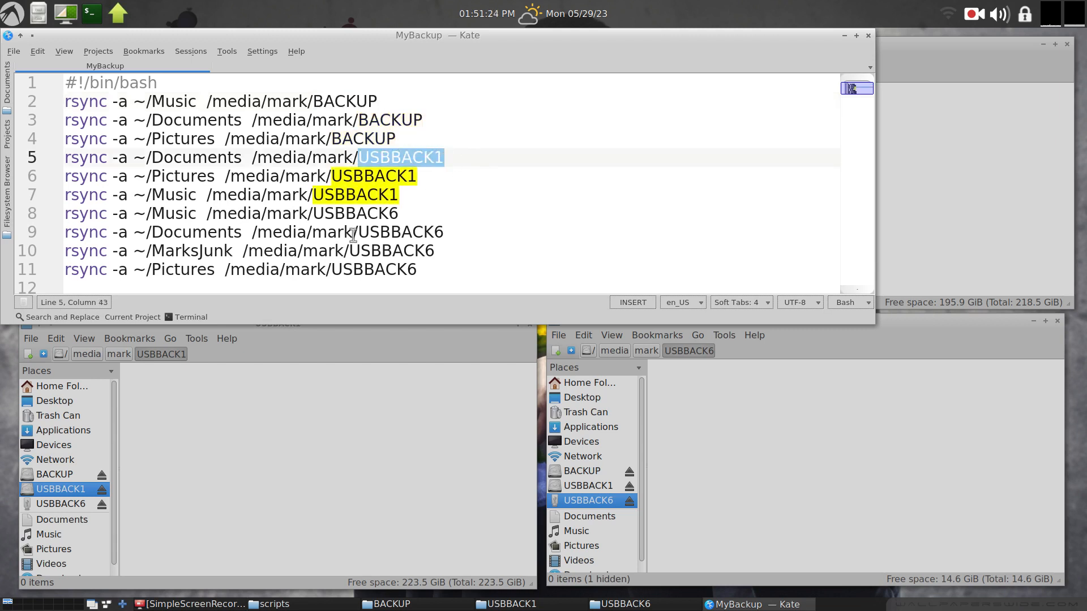
left_click(316, 212)
left_click_drag(317, 208, 418, 212)
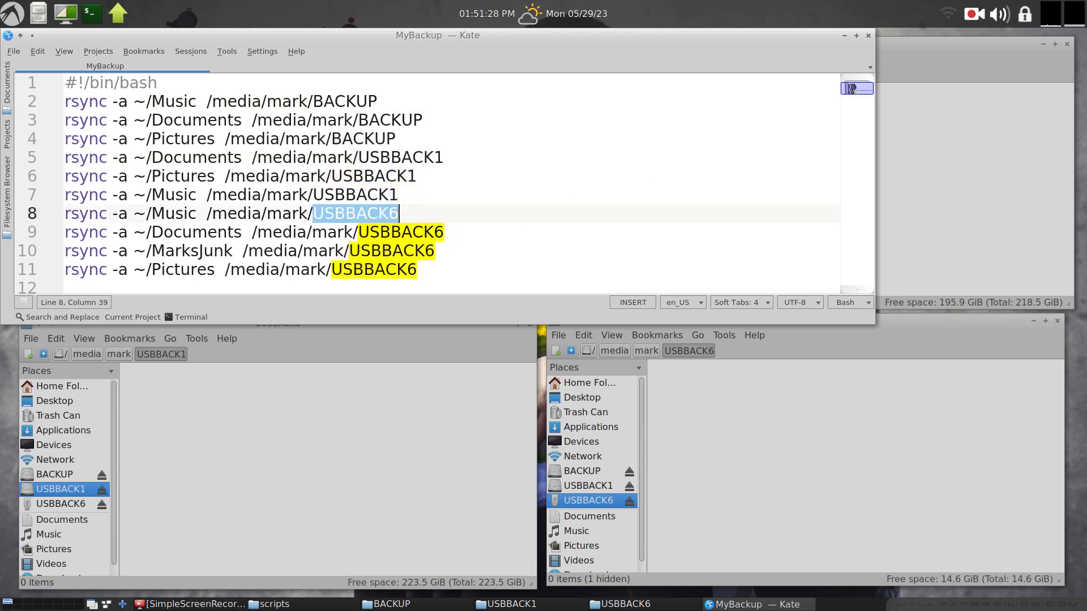
left_click(868, 35)
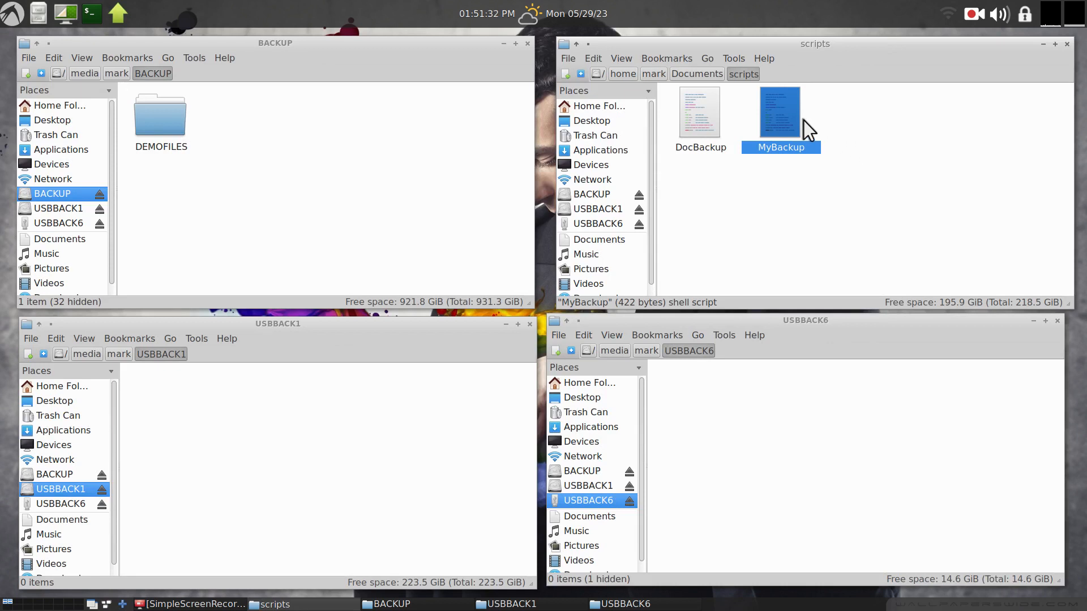
Run the MyBackup script from the scripts folder.
double_click(783, 117)
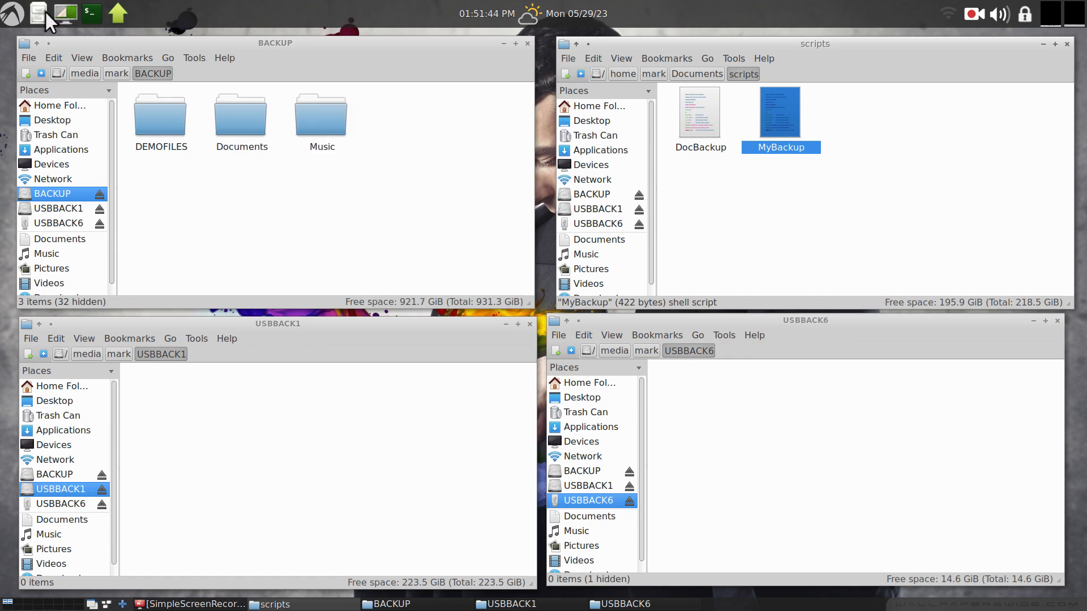
Browse the application menu's Control Menu utilities and Accessories entries.
left_click(6, 16)
mouse_move(42, 126)
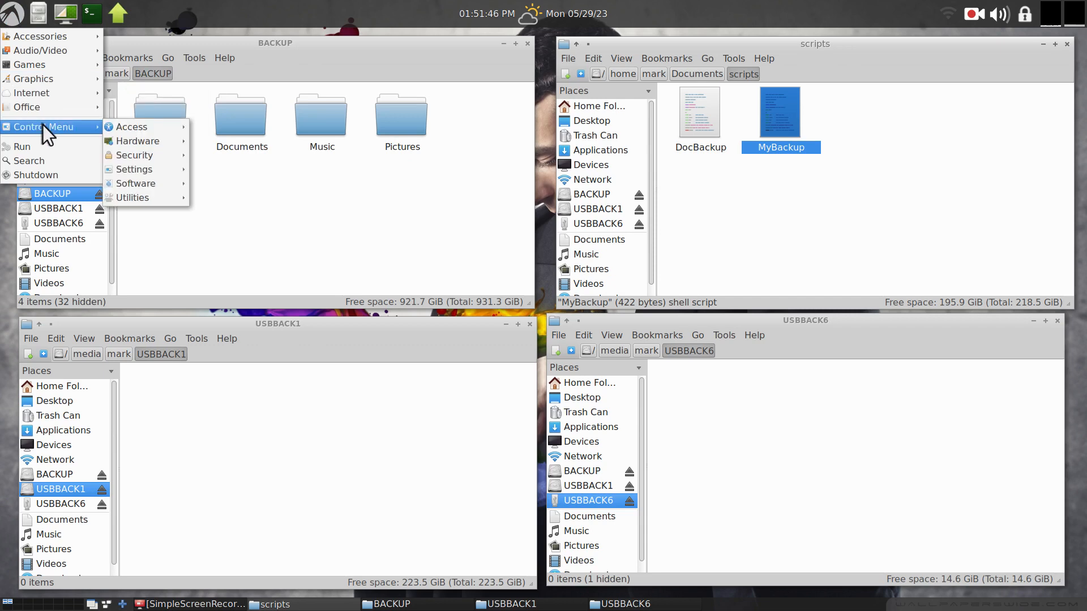
mouse_move(130, 156)
mouse_move(147, 198)
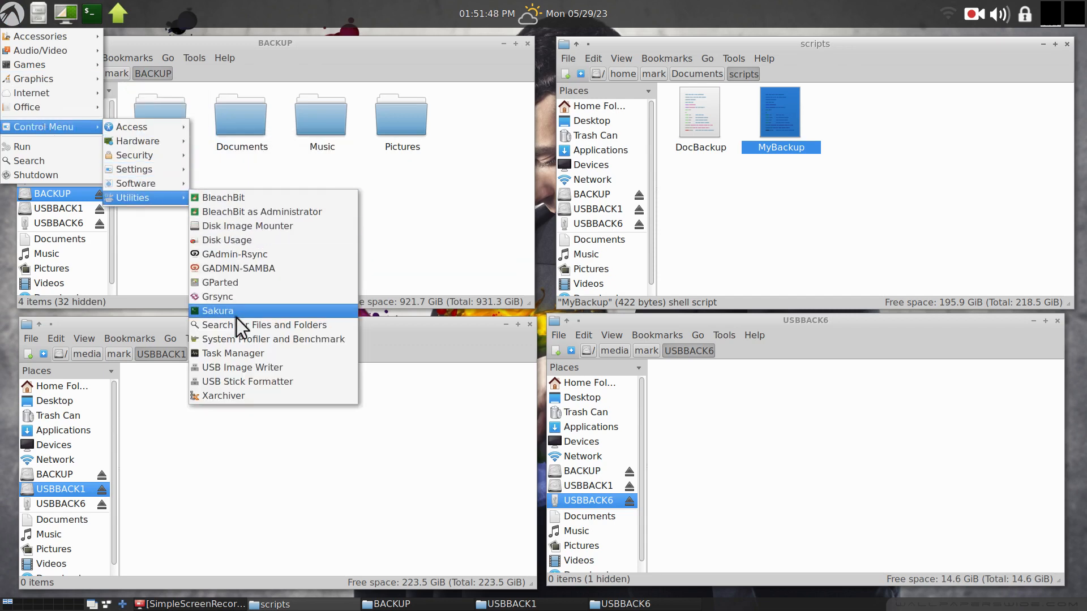
mouse_move(50, 37)
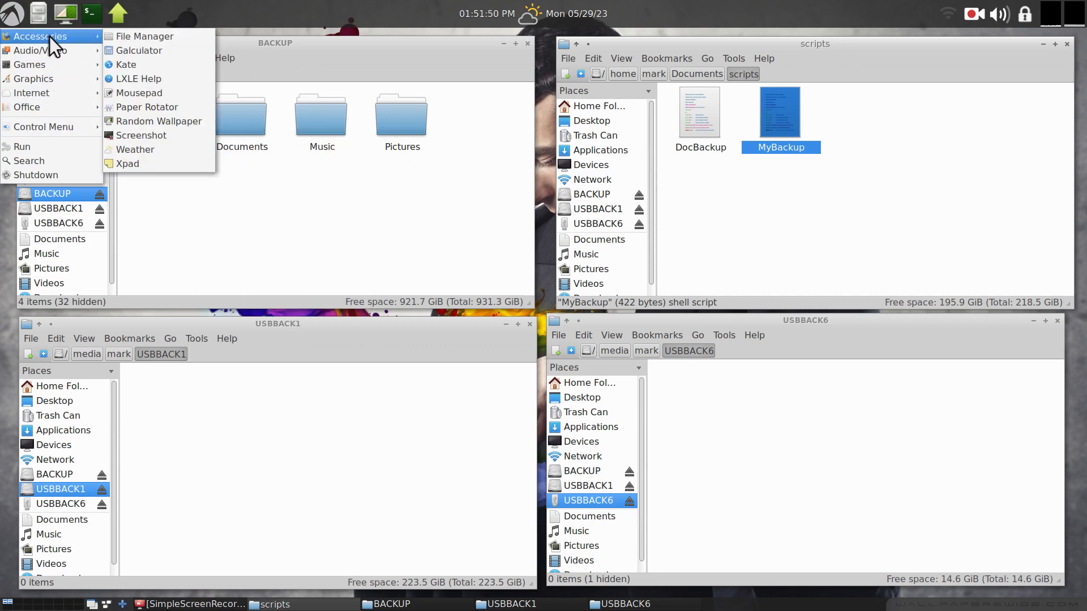
left_click(417, 3)
Open a terminal, move its window to the screen centre, and run the history command.
left_click(88, 11)
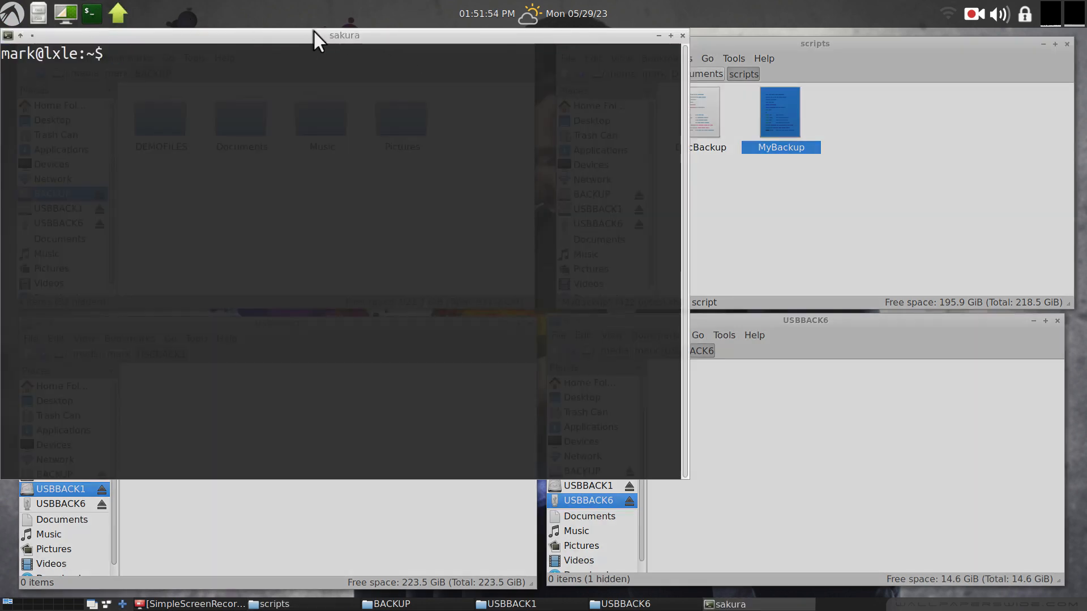
left_click_drag(314, 32, 577, 147)
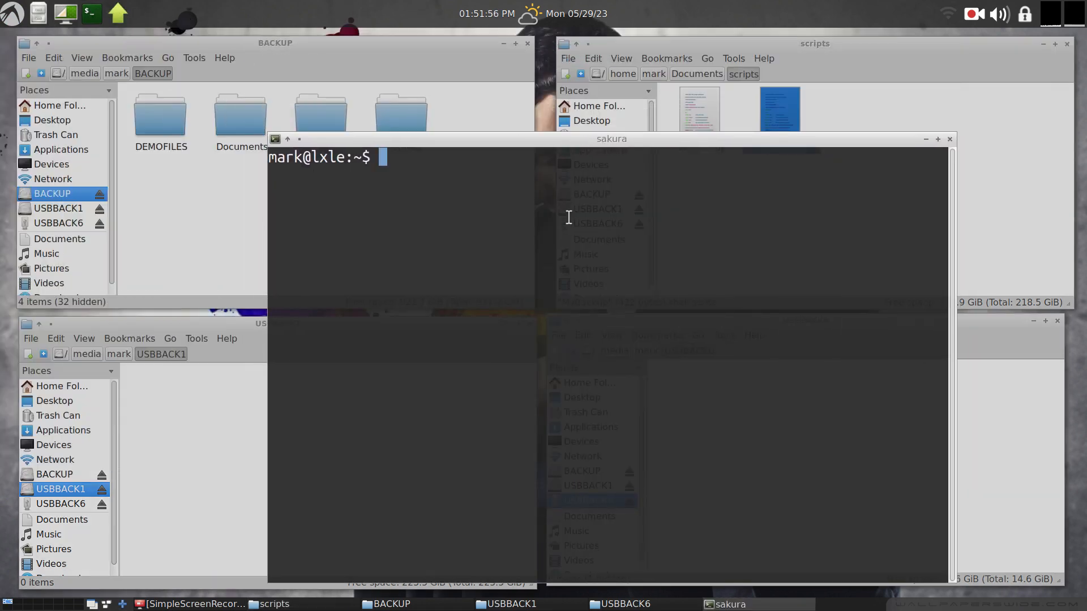
type("his")
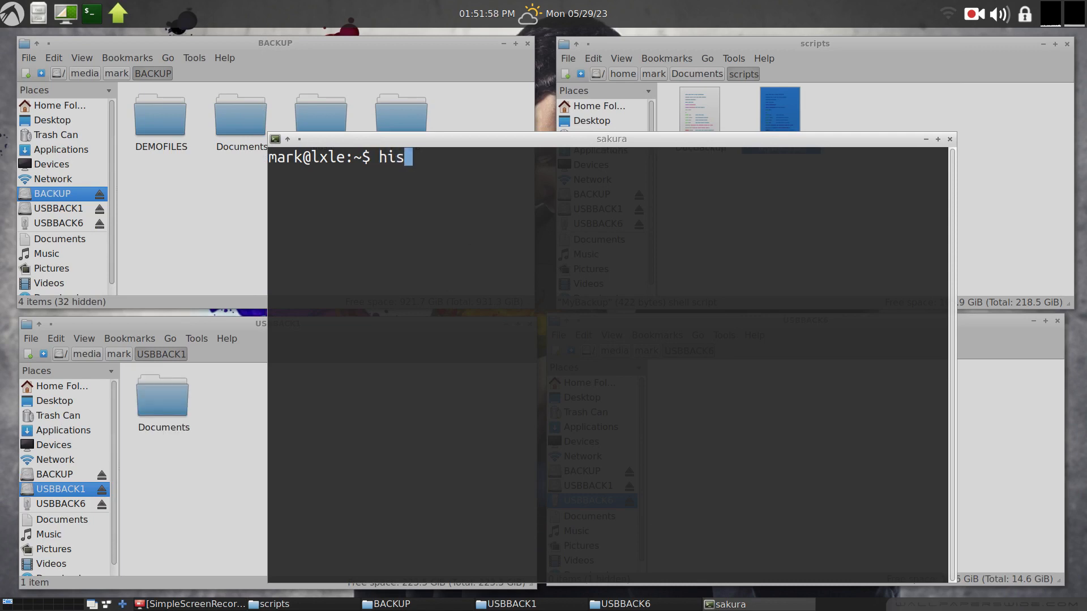
type("tory")
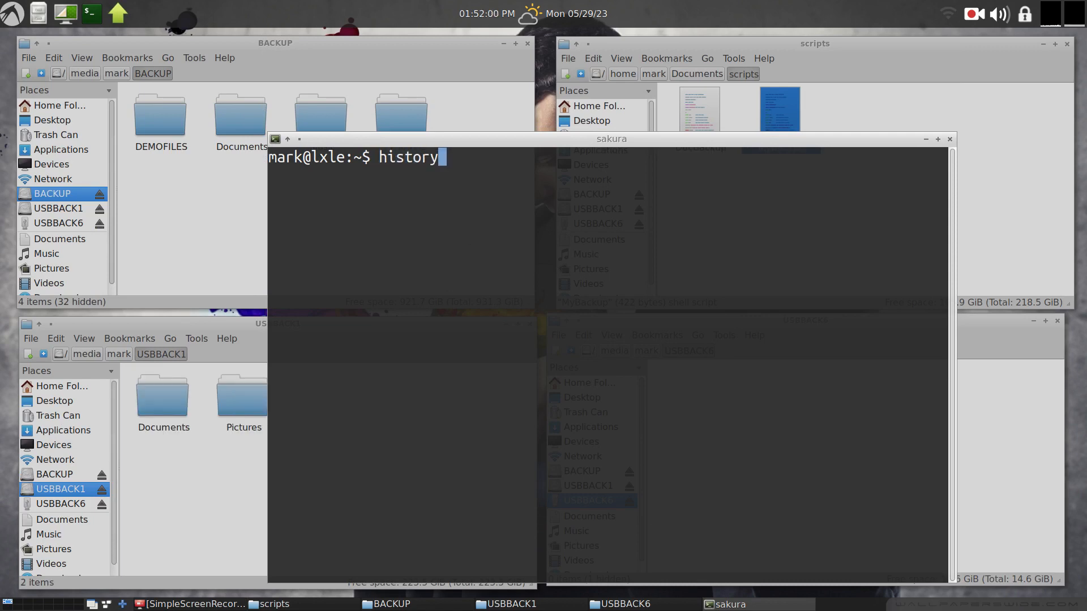
key("Return")
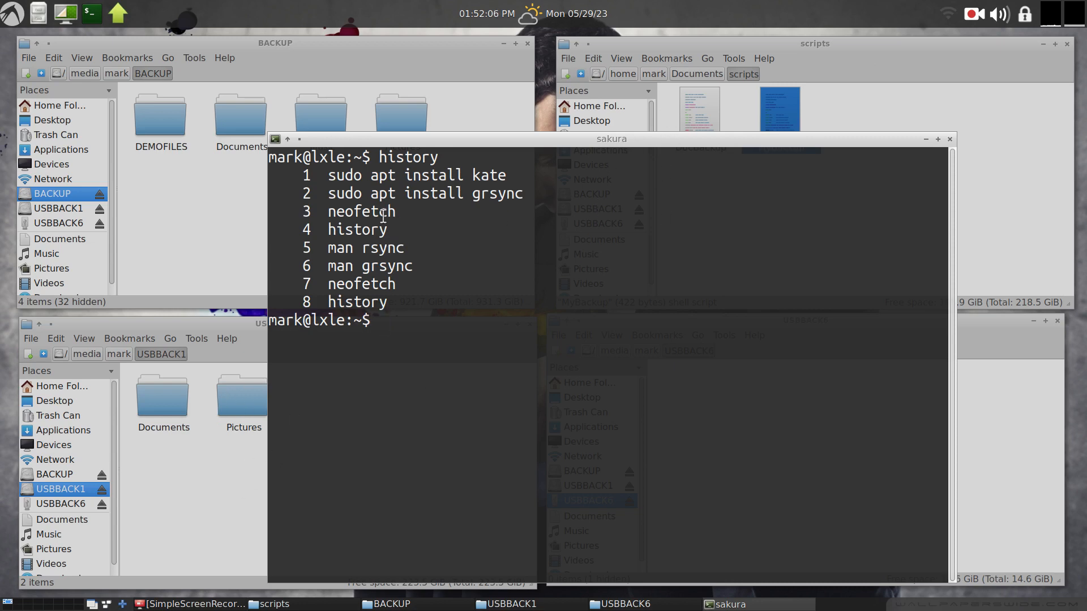
Highlight the grsync and kate install commands in the history output.
left_click_drag(328, 195, 465, 196)
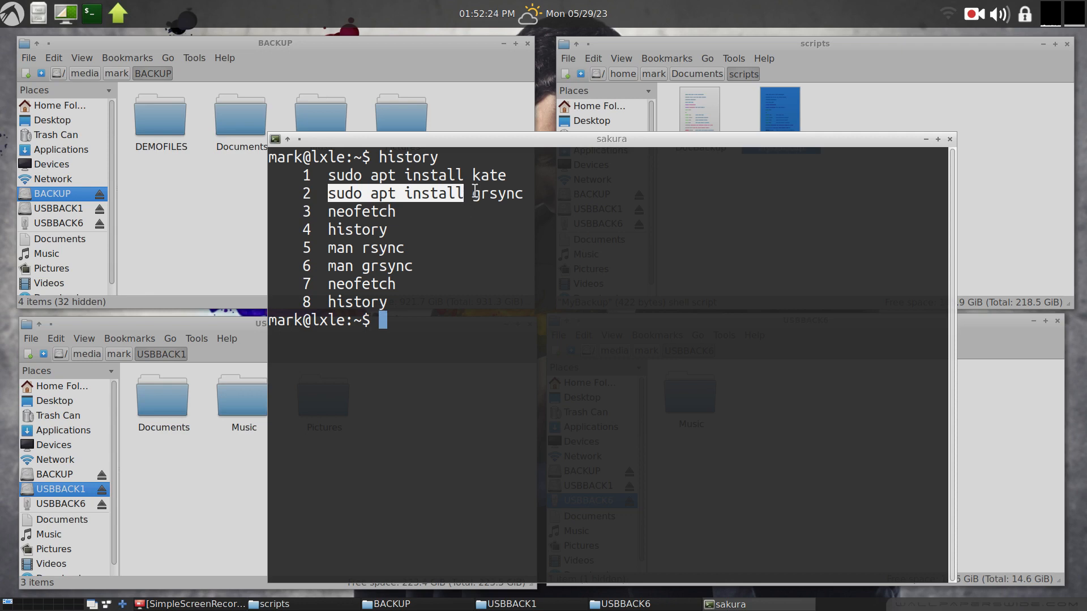
left_click_drag(472, 196, 539, 197)
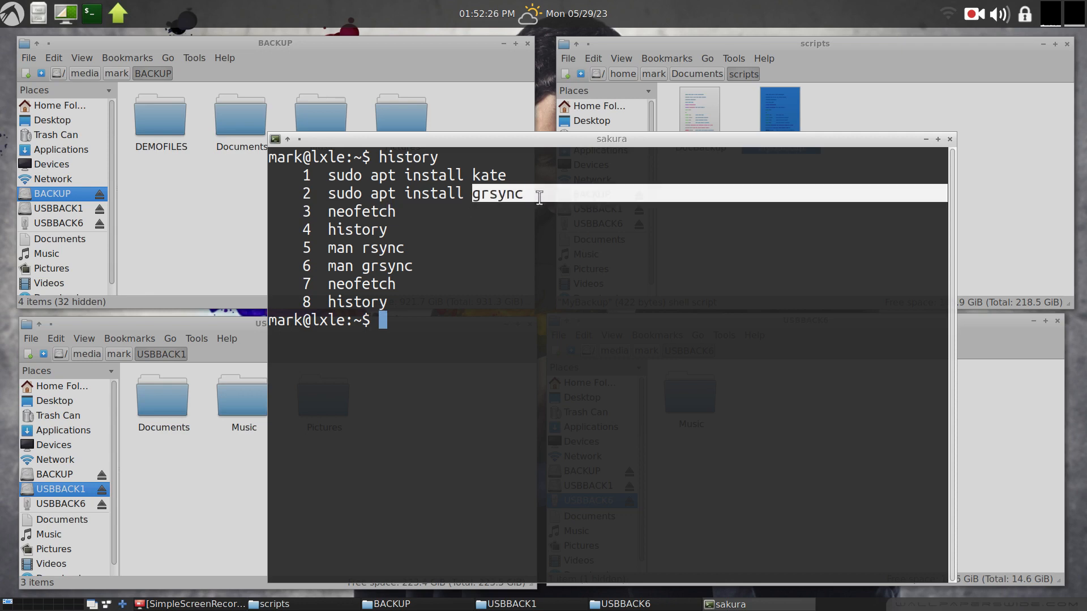
left_click_drag(471, 175, 515, 176)
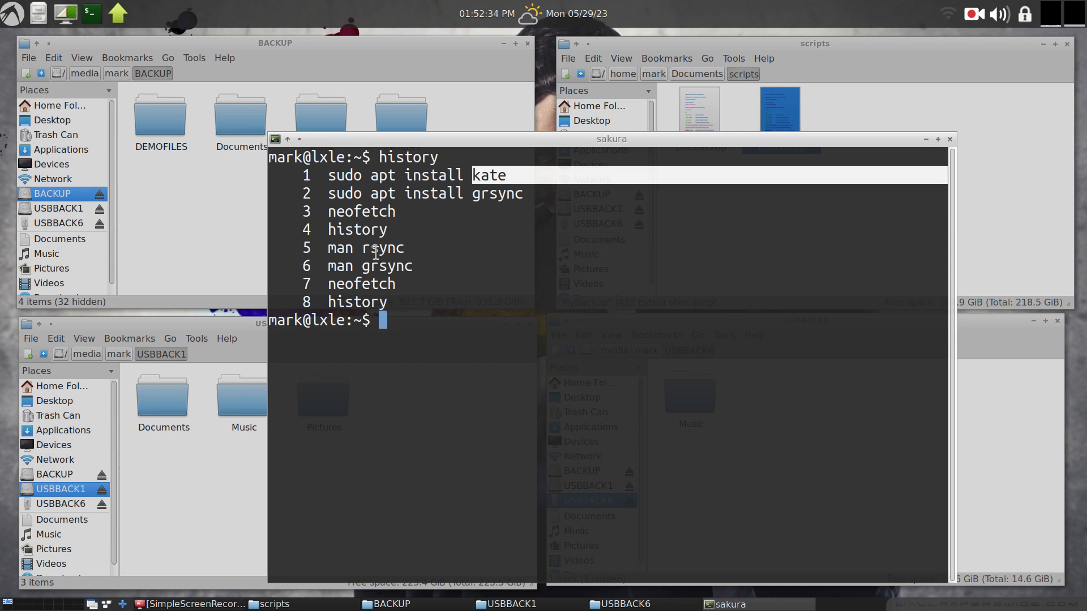
left_click(407, 334)
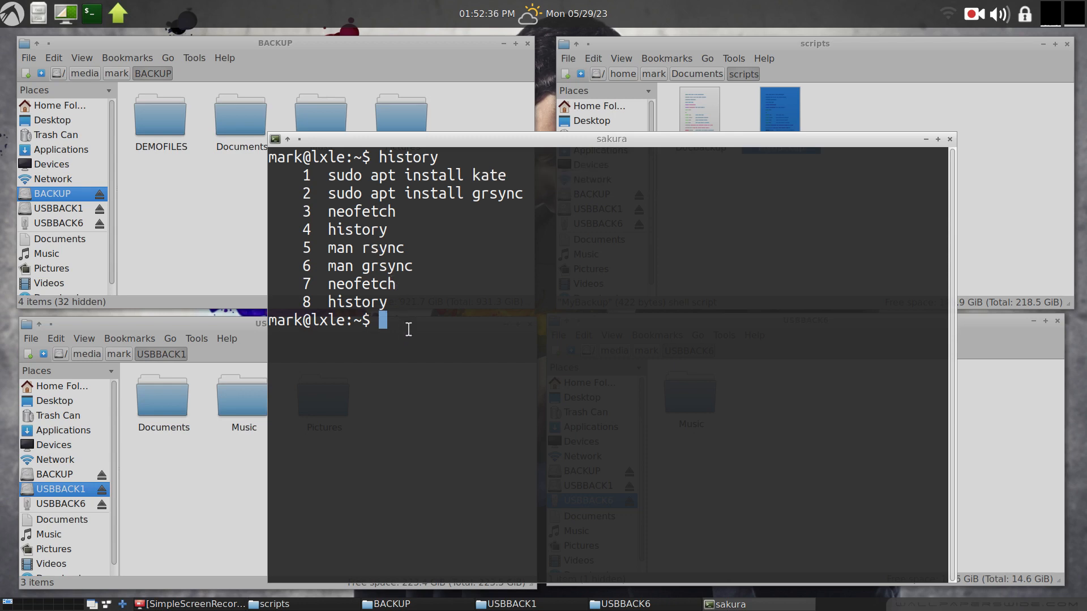
Open the rsync manual page and highlight its description and the OPTION syntax.
type("man ")
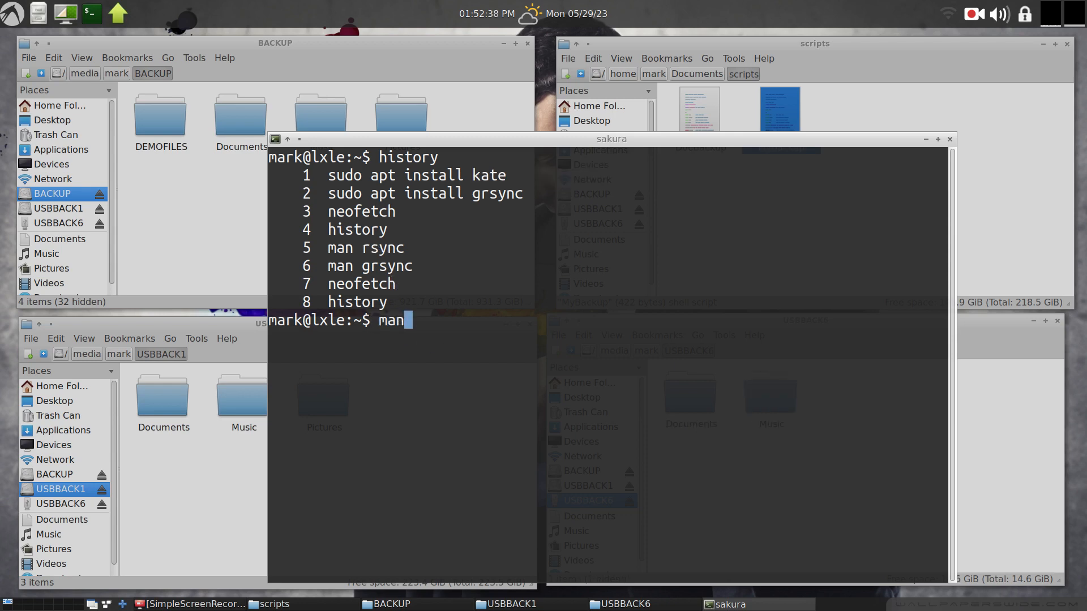
type("rsync")
key("Return")
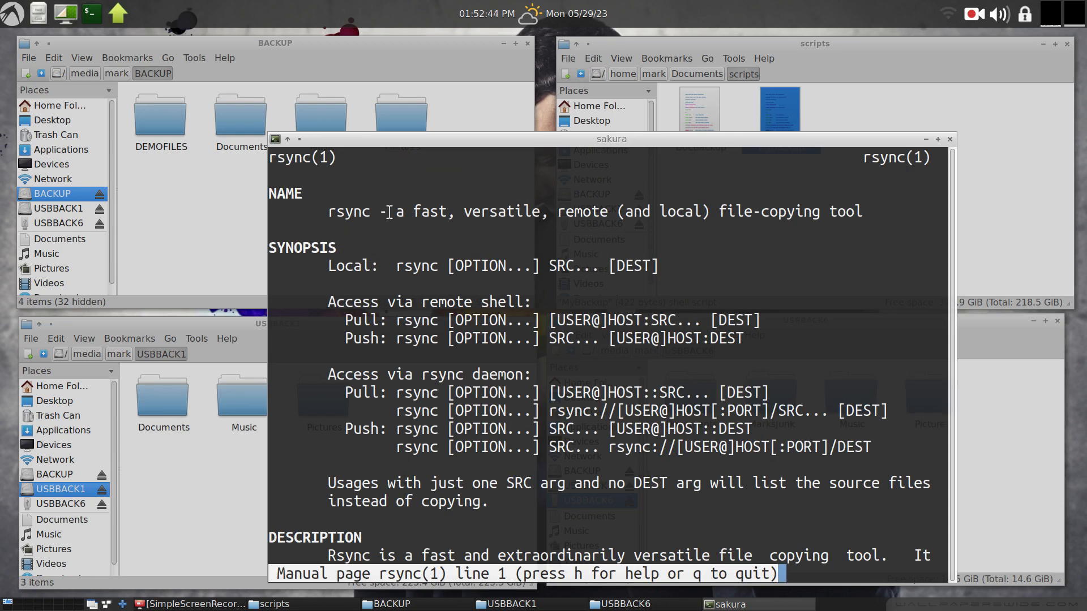
left_click_drag(388, 213, 824, 241)
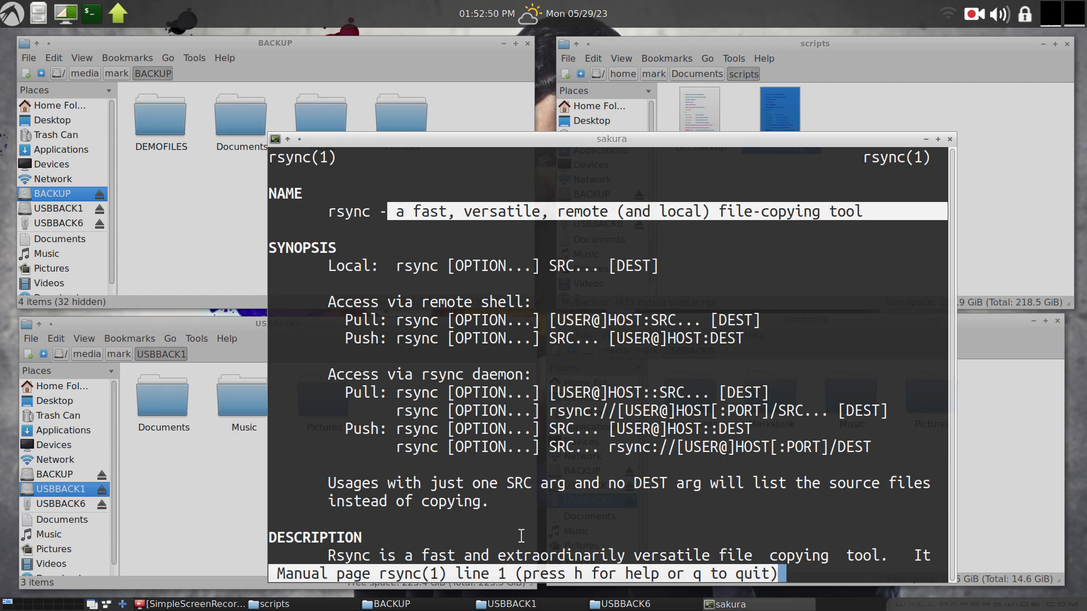
left_click_drag(497, 555, 766, 554)
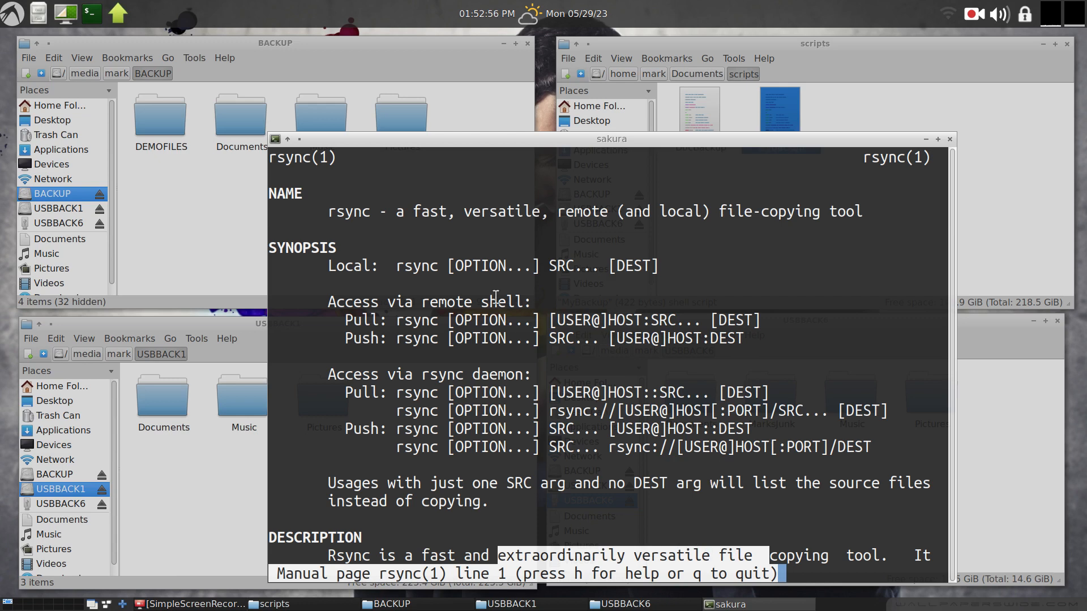
left_click_drag(453, 266, 505, 266)
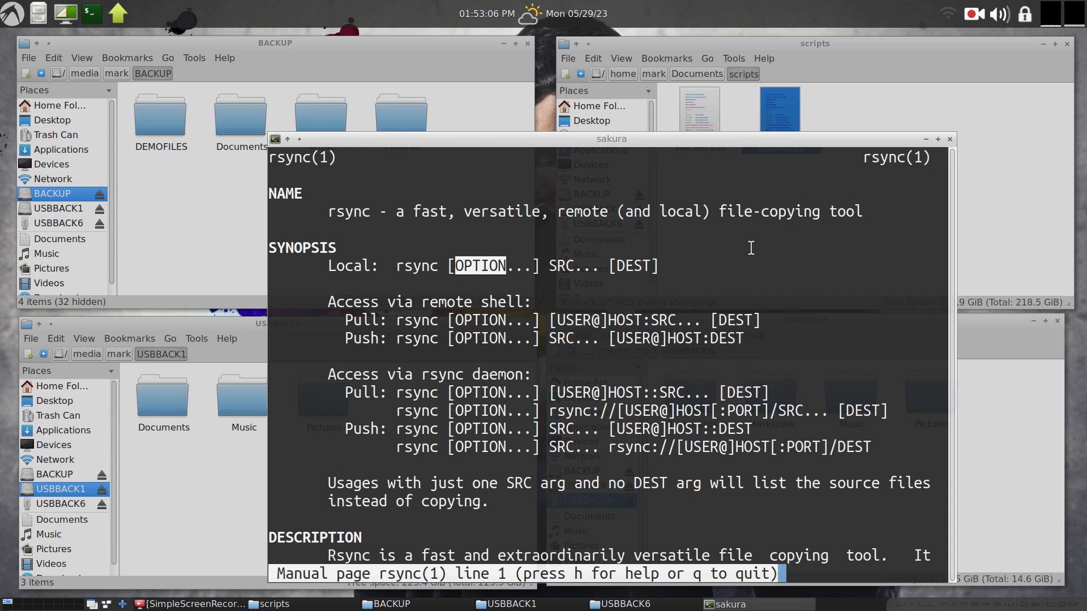
Quit the rsync manual, open the grsync manual page, and highlight its 'frontend for rsync' description.
key("q")
key("Up")
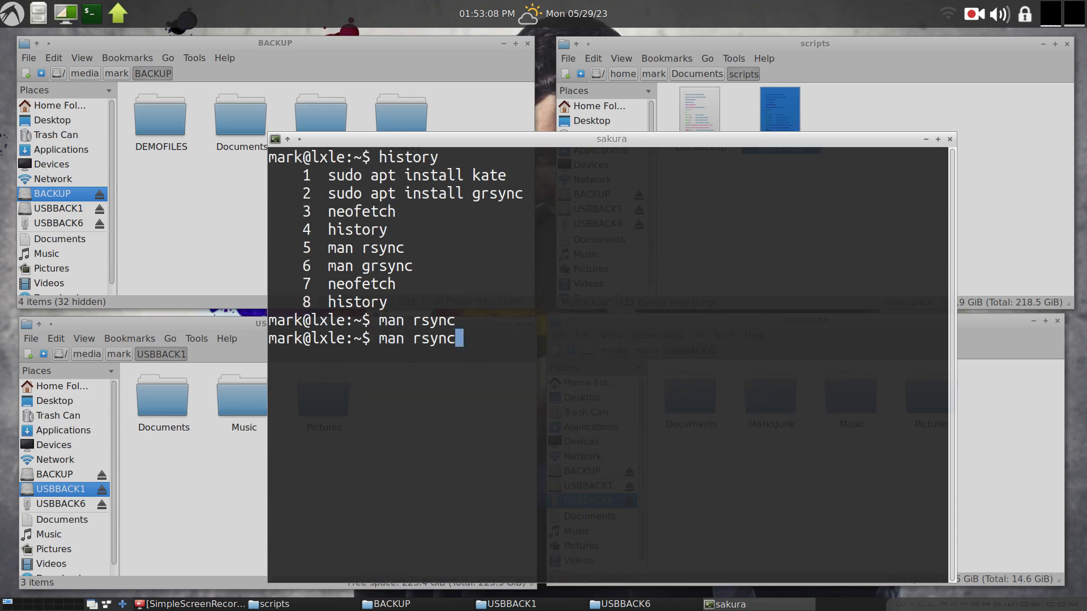
key("BackSpace")
key("BackSpace")
key("BackSpace")
key("BackSpace")
key("BackSpace")
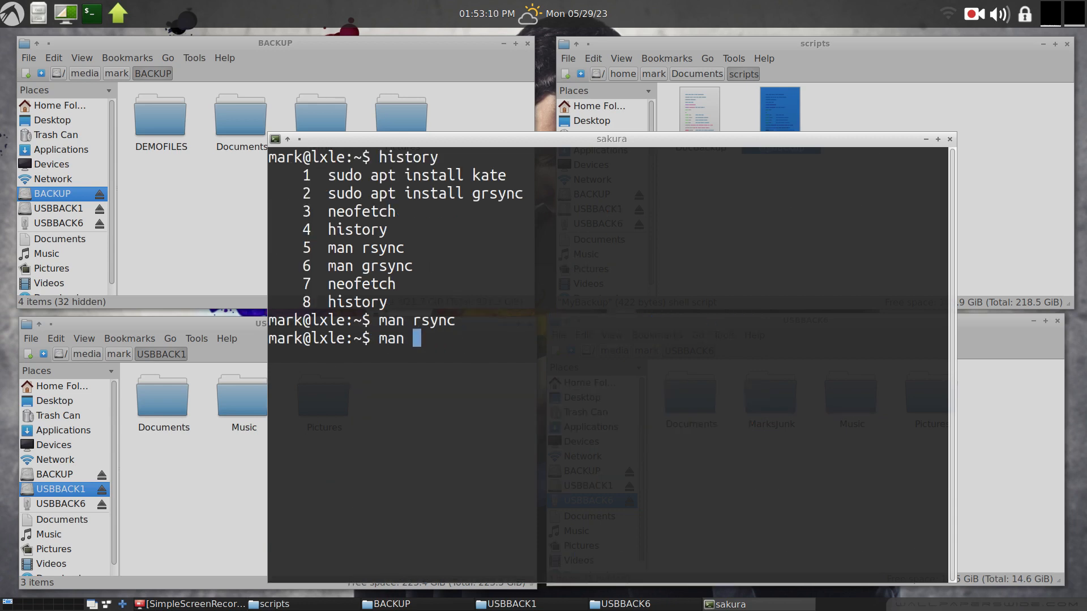
type("grsync")
key("Return")
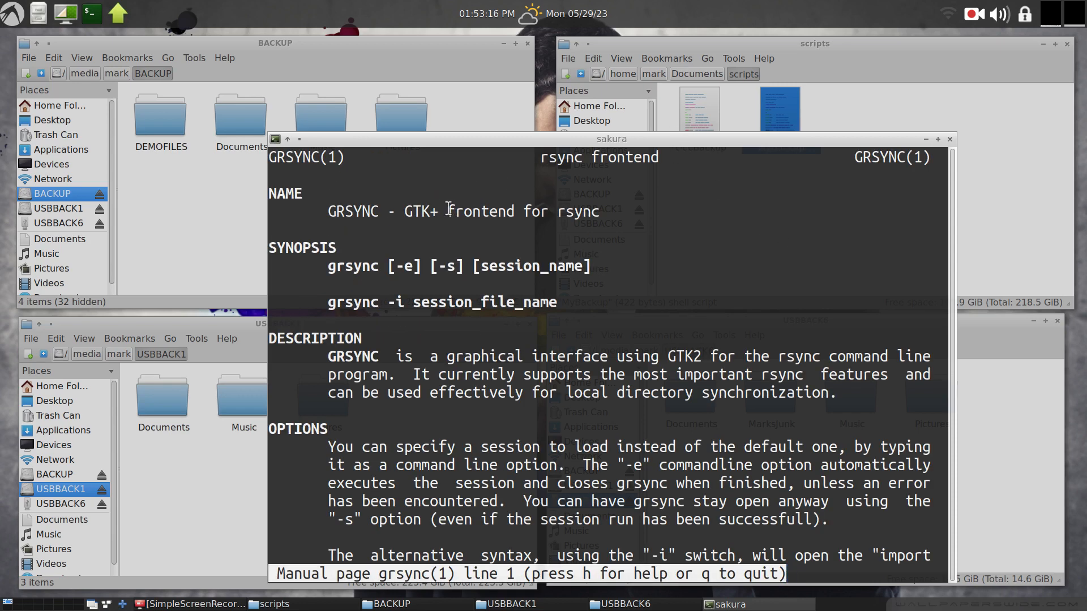
left_click_drag(448, 211, 616, 212)
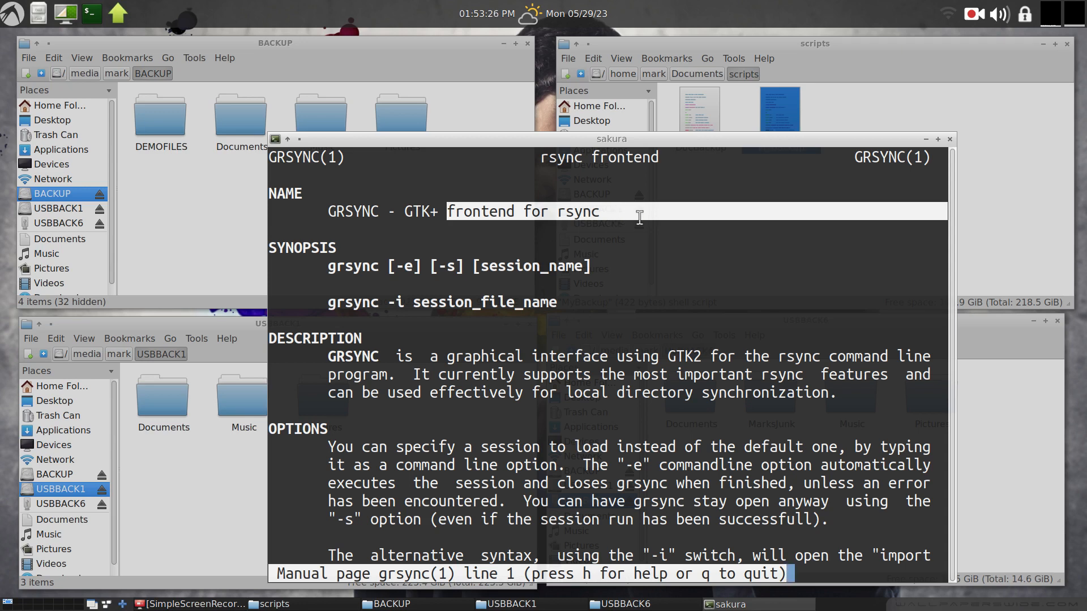
Close the terminal and the USBBACK1 and USBBACK6 file manager windows.
key("alt+F4")
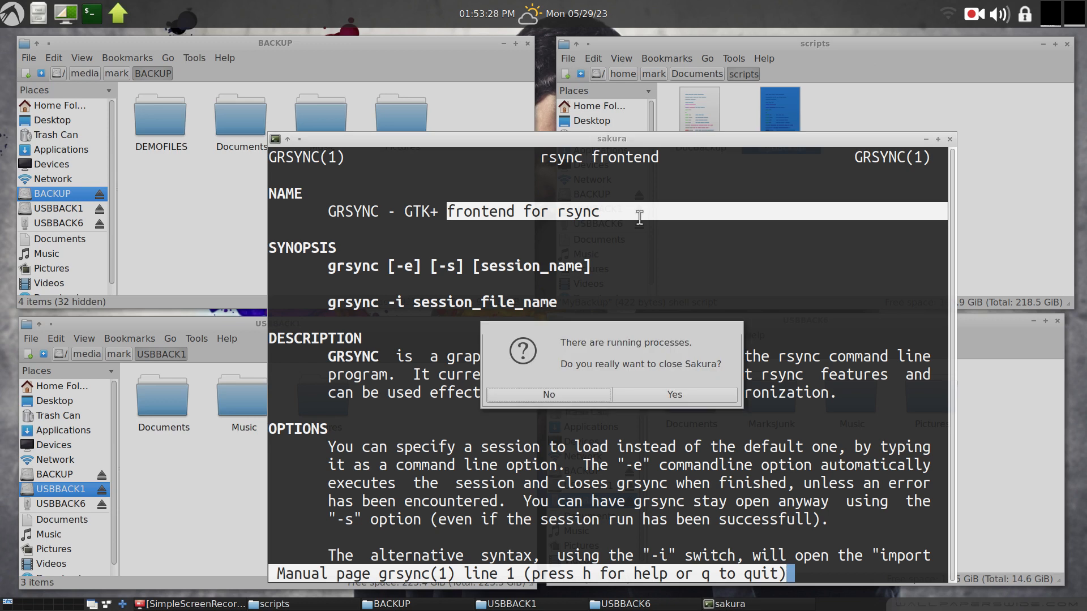
left_click(713, 395)
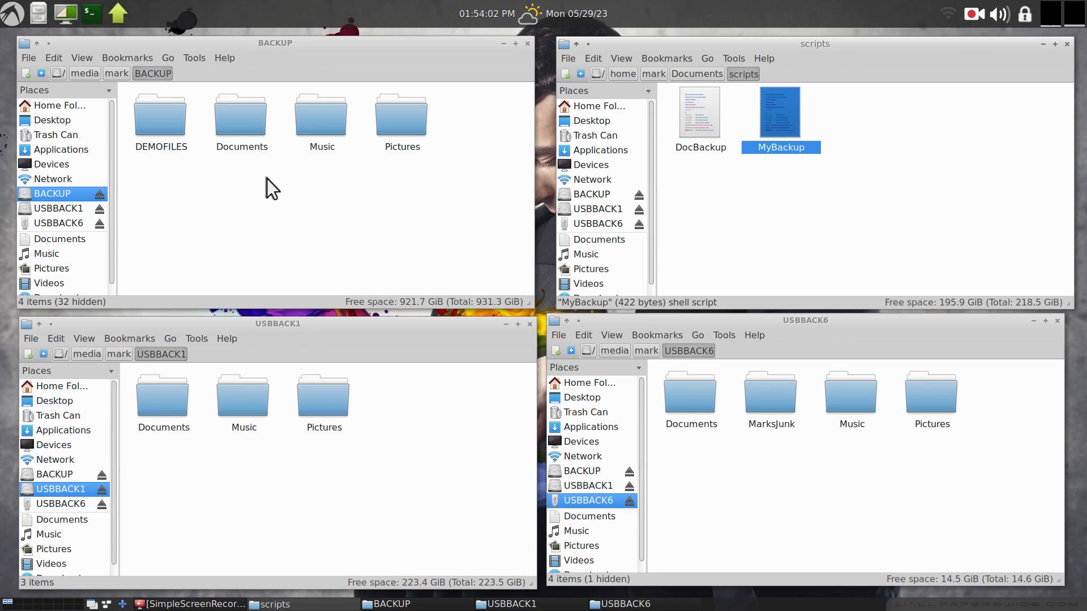
left_click(530, 325)
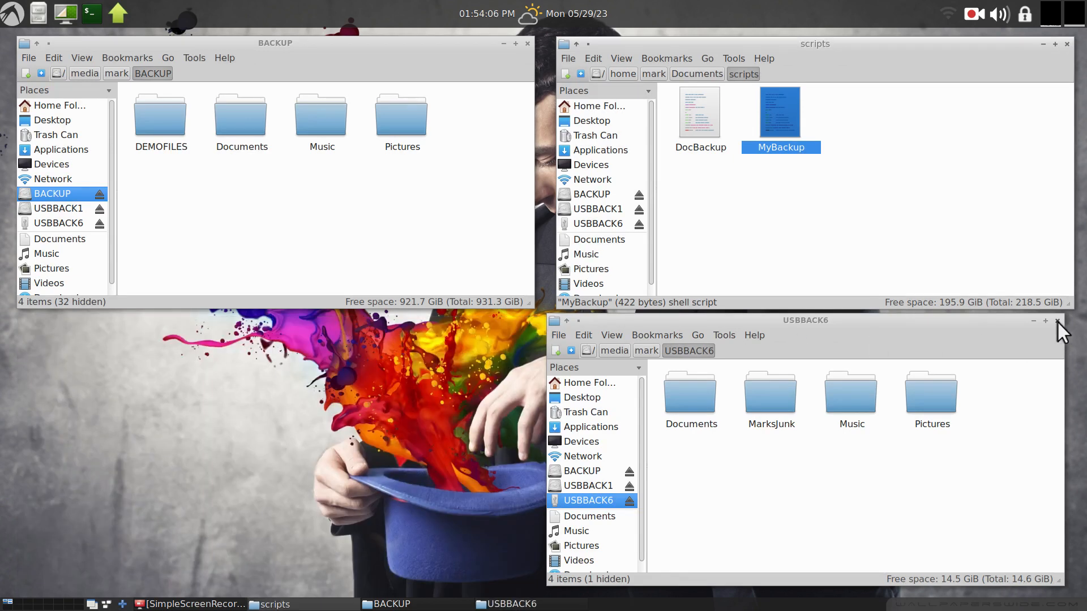
left_click(1057, 321)
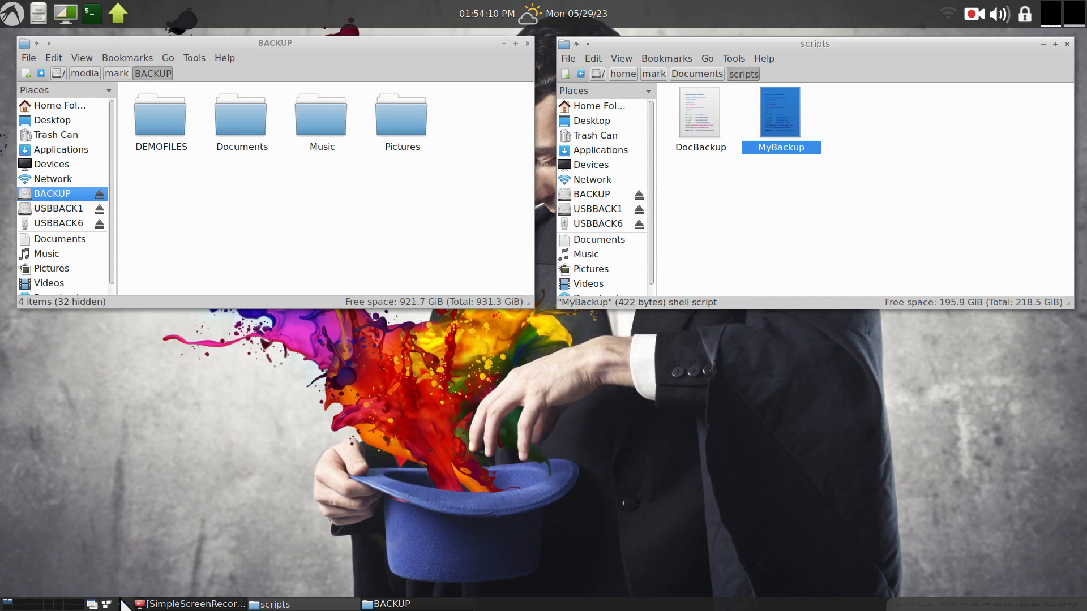
Launch Grsync from the Control Menu utilities.
left_click(17, 10)
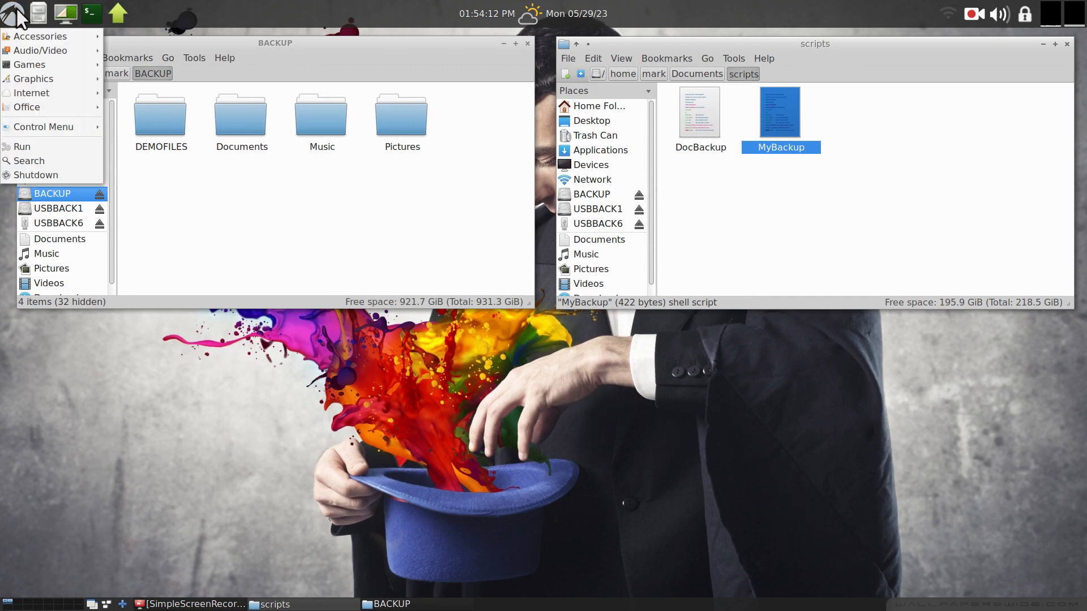
mouse_move(66, 127)
mouse_move(157, 195)
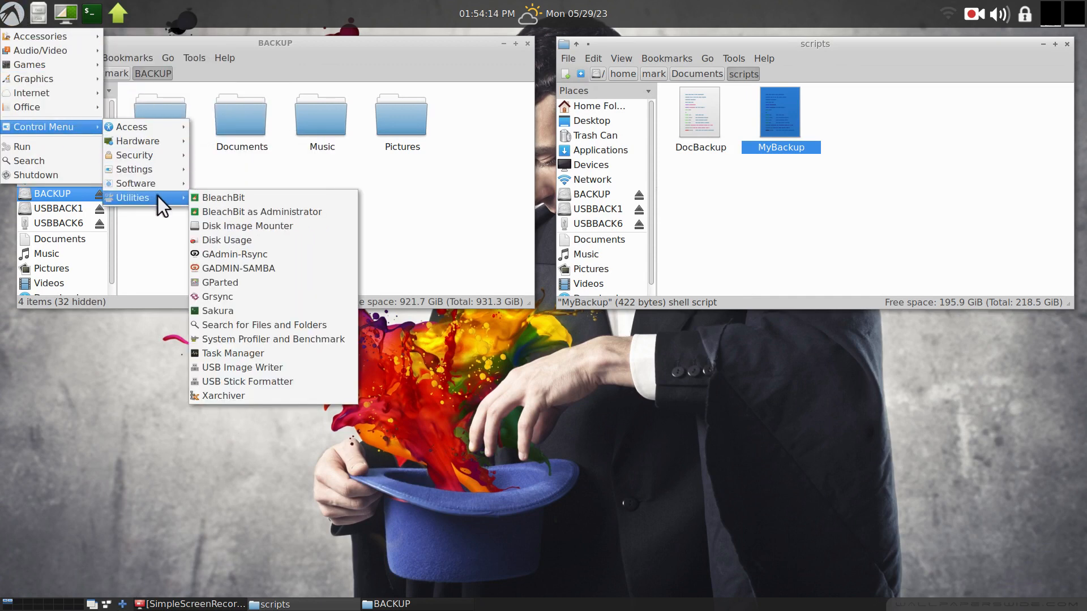
left_click(264, 294)
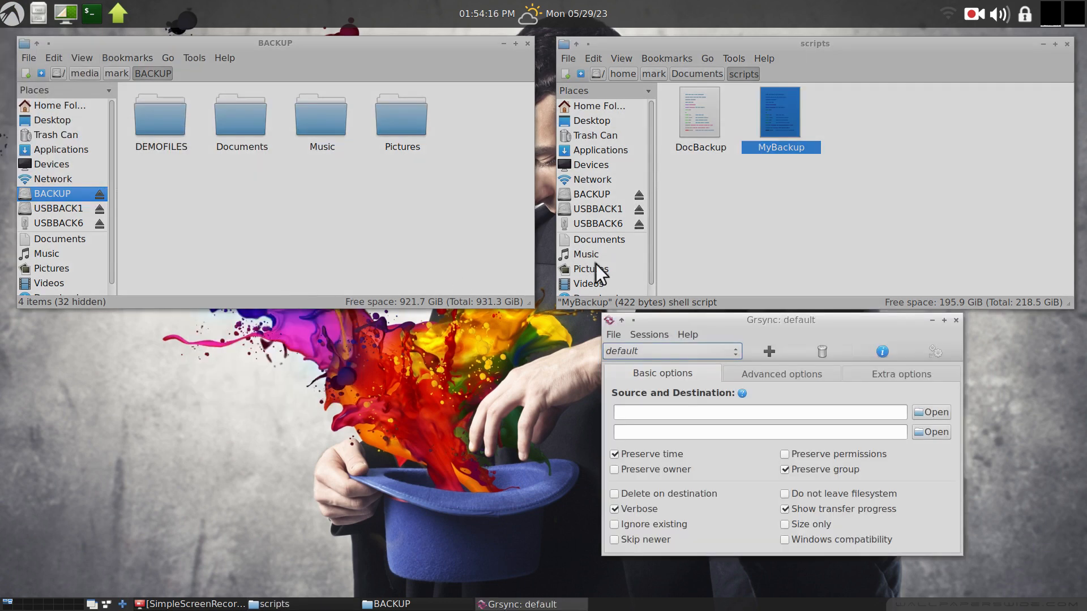
Move the Grsync window to the centre and browse its Advanced and Extra options tabs.
left_click_drag(809, 323, 531, 269)
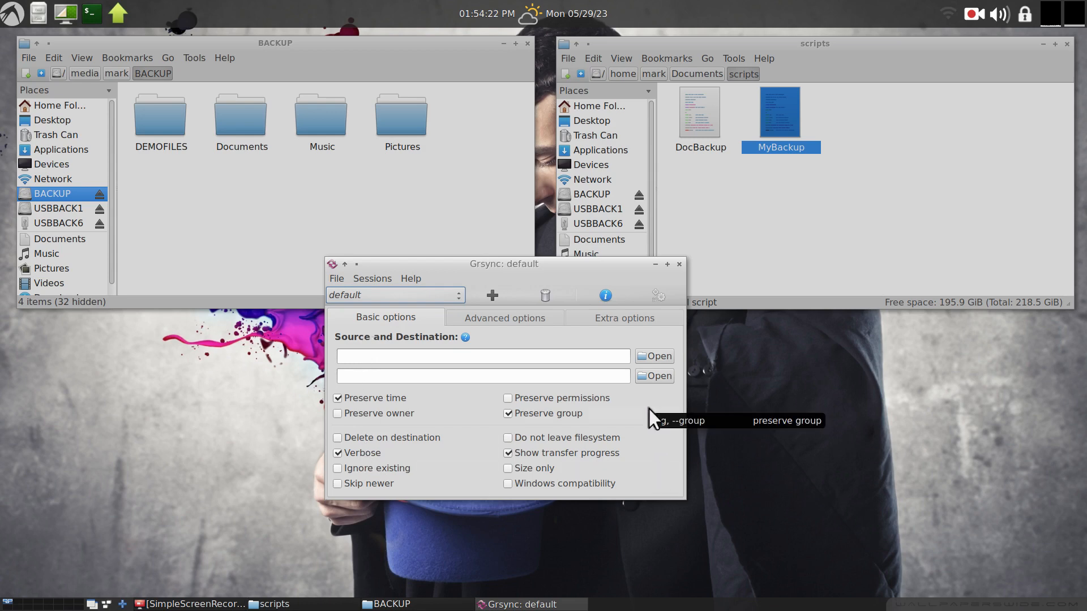
left_click(554, 319)
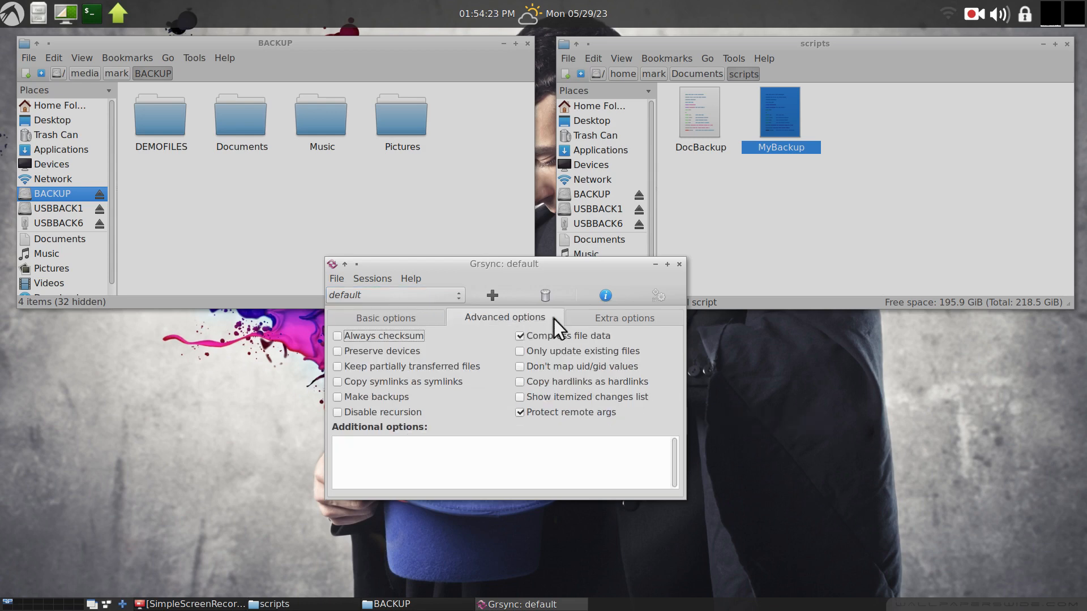
left_click(586, 318)
left_click(422, 317)
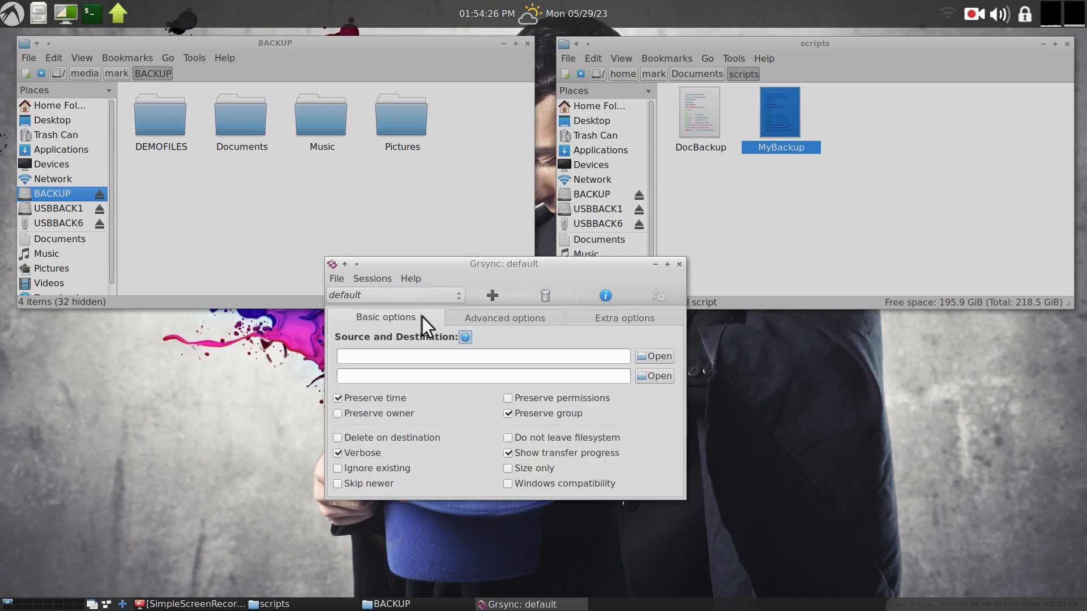
left_click(10, 14)
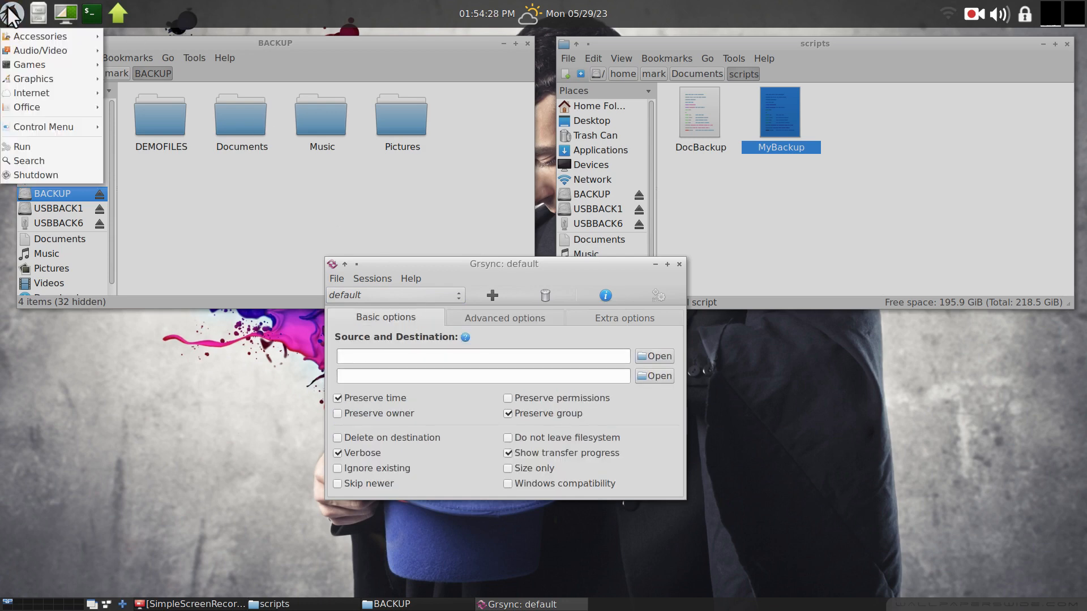
mouse_move(22, 39)
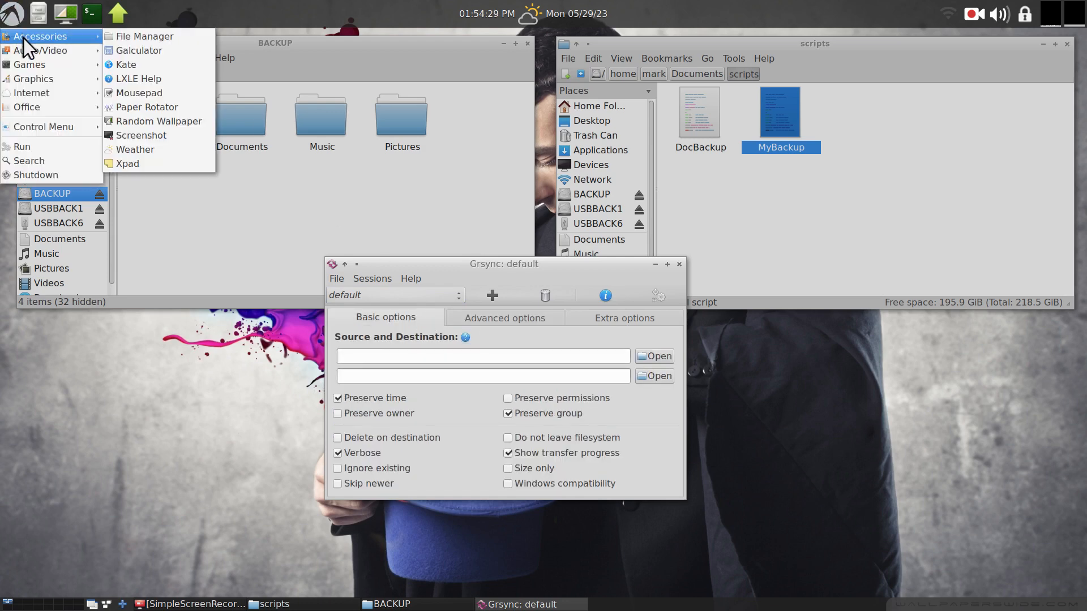
left_click(151, 141)
left_click_drag(514, 224, 851, 320)
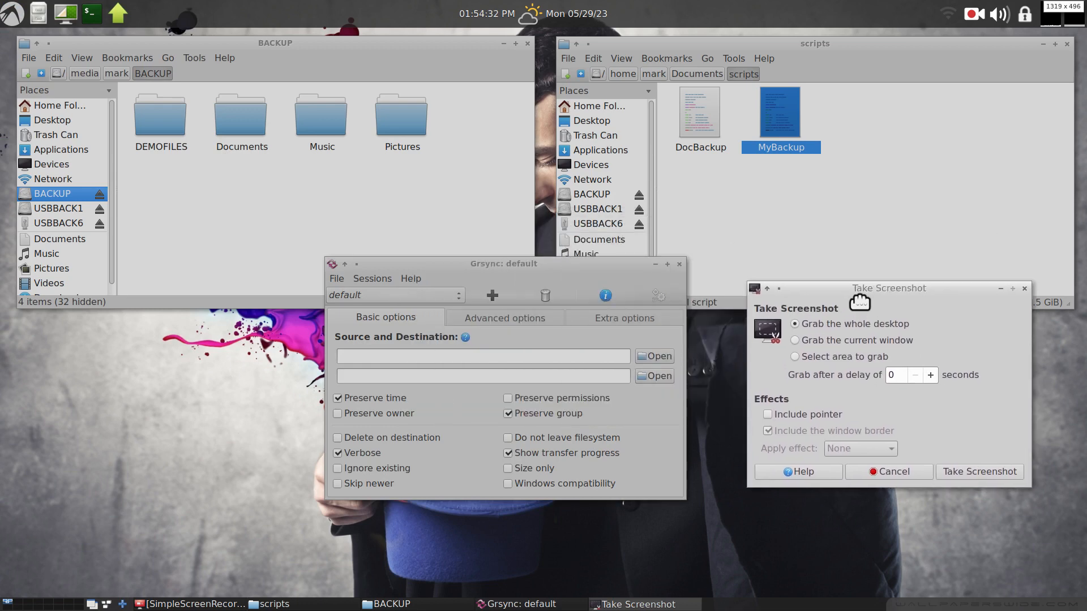
left_click(820, 365)
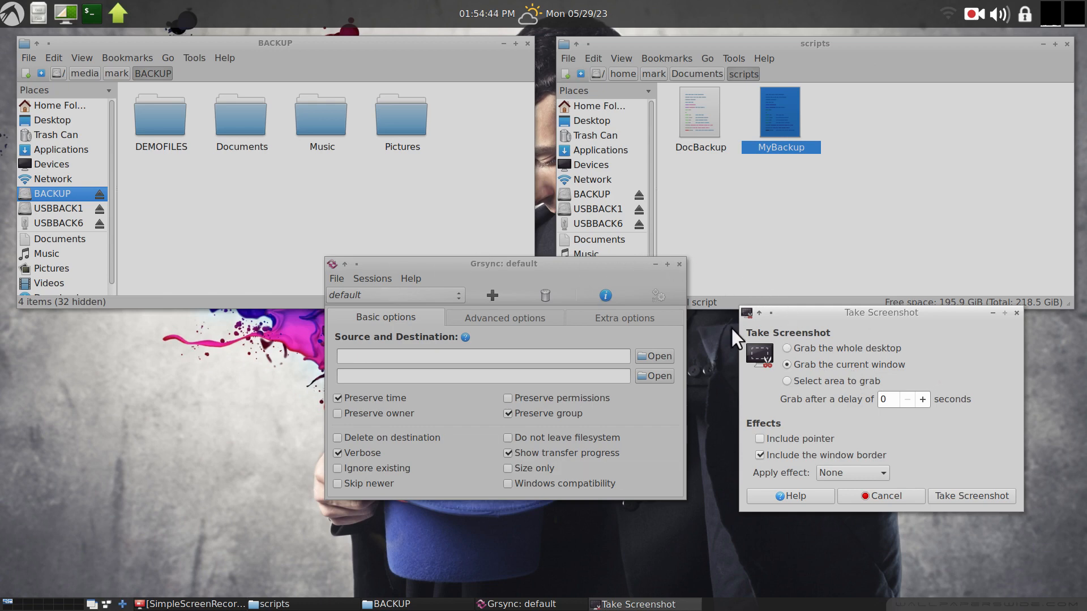
left_click_drag(878, 311, 496, 287)
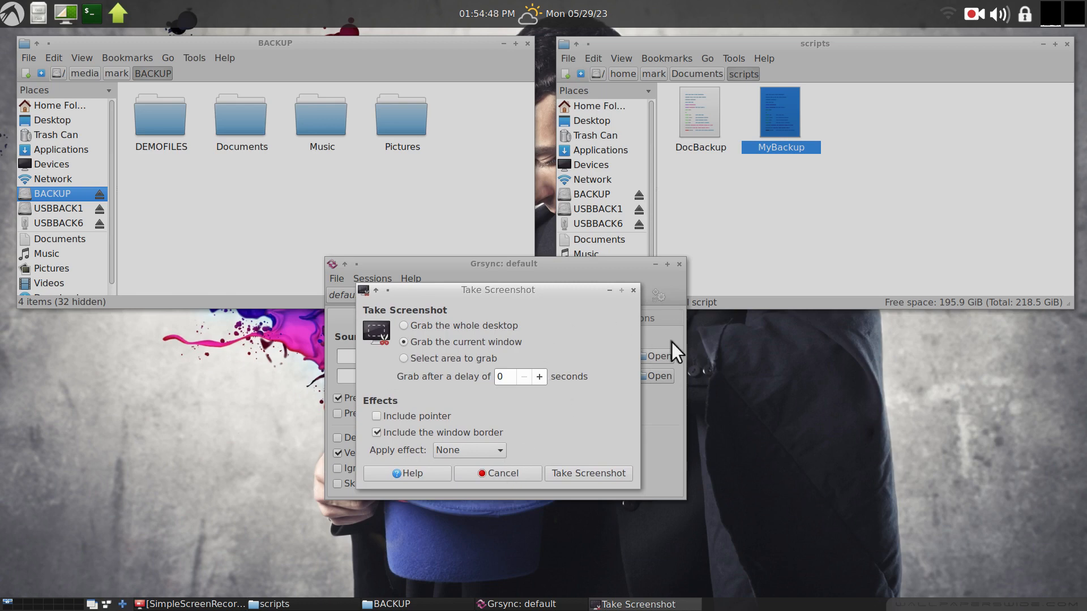
left_click(633, 291)
Open Grsync's About dialog, highlight the grsync name, and close it.
left_click_drag(550, 264, 770, 266)
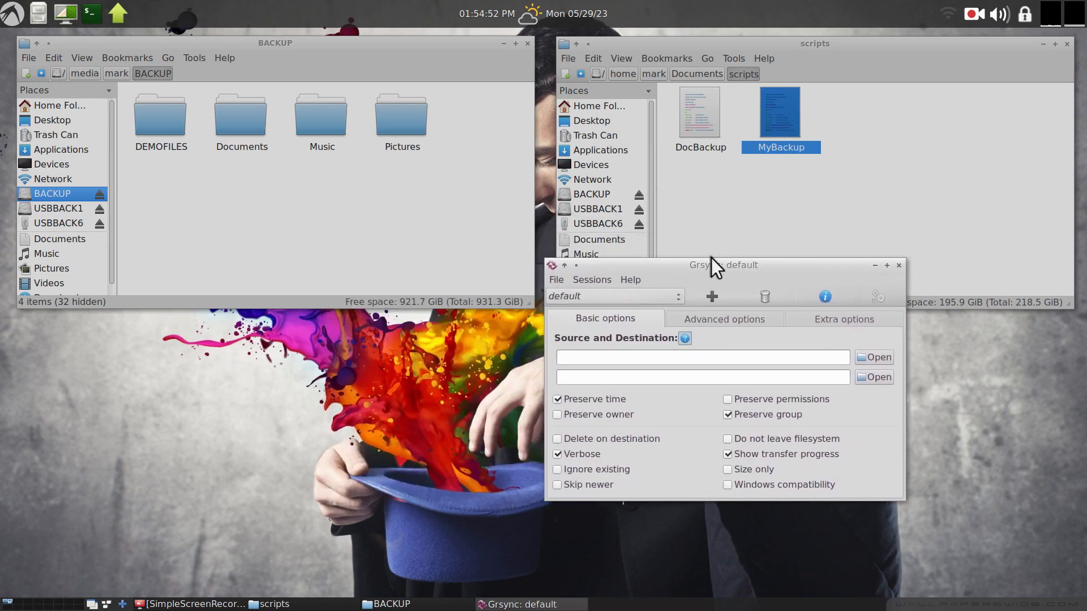
left_click(630, 281)
left_click(644, 293)
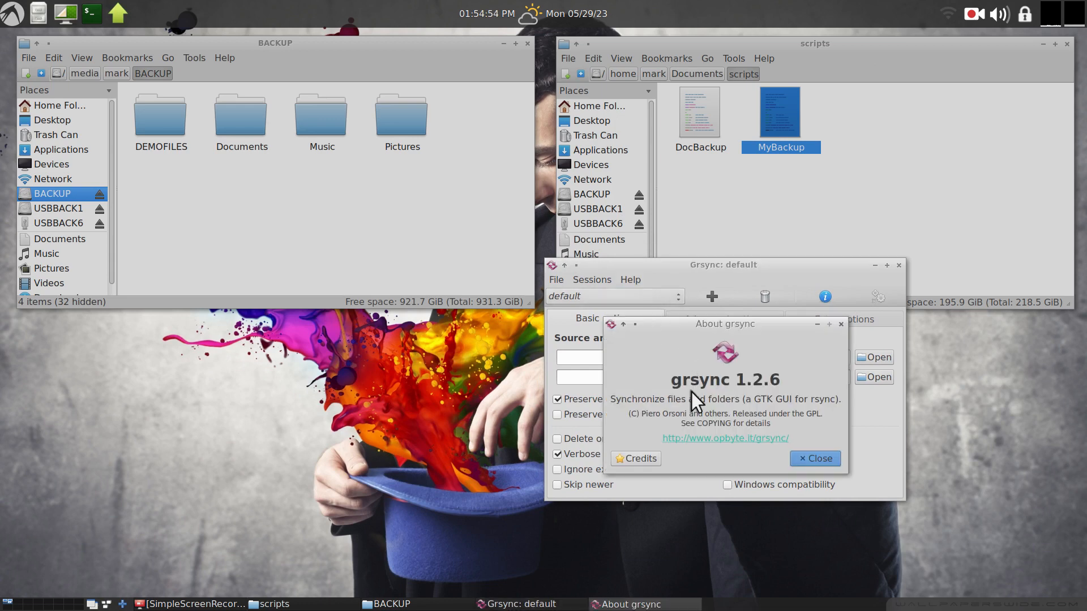
left_click_drag(681, 381, 734, 382)
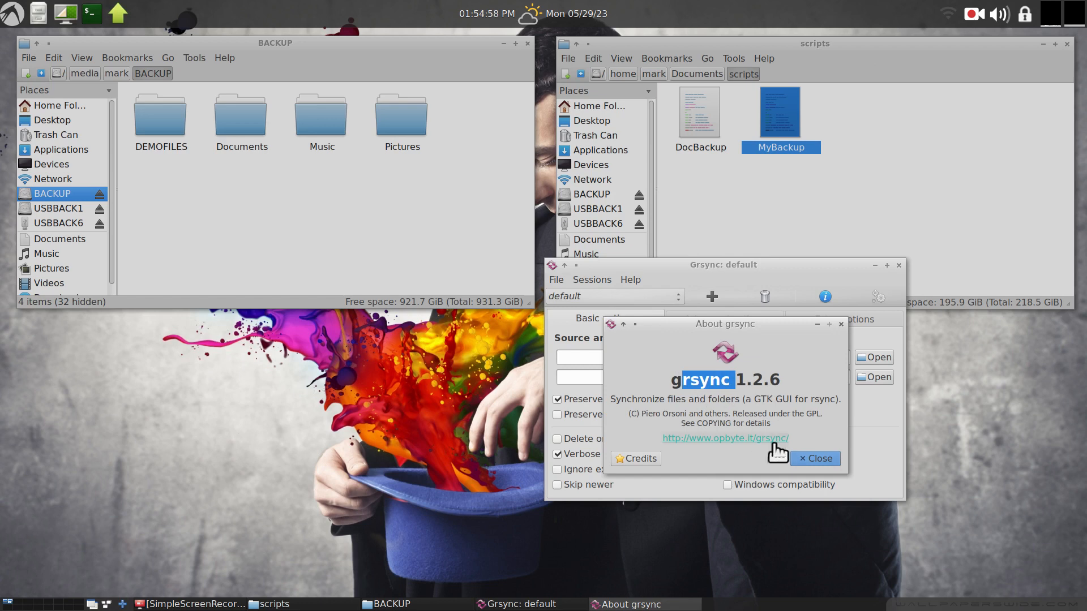
left_click(803, 456)
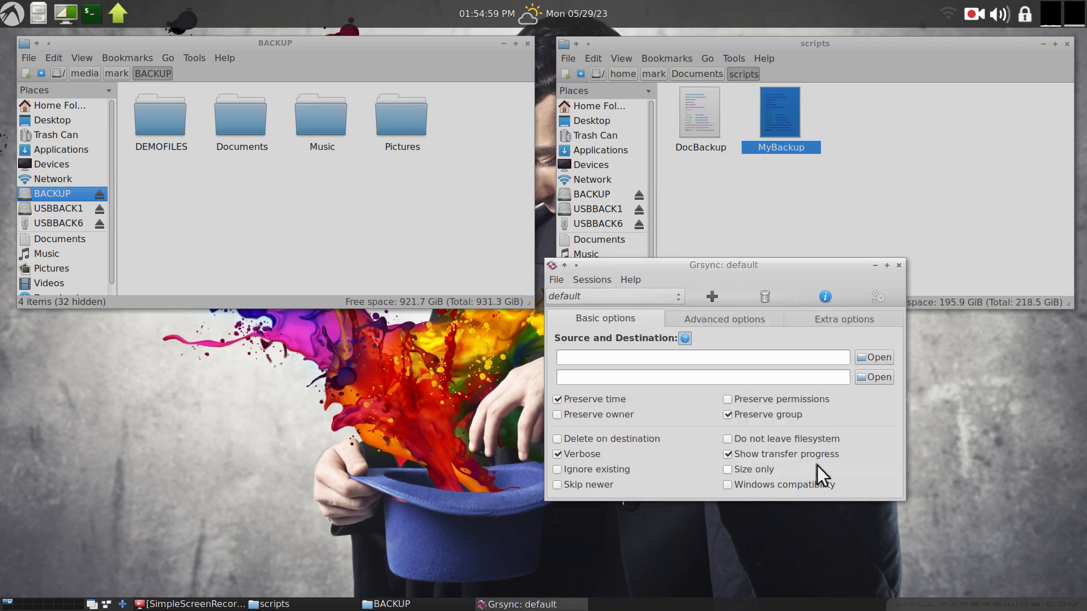
View Grsync's Rsync info and close it.
left_click(632, 280)
left_click(638, 307)
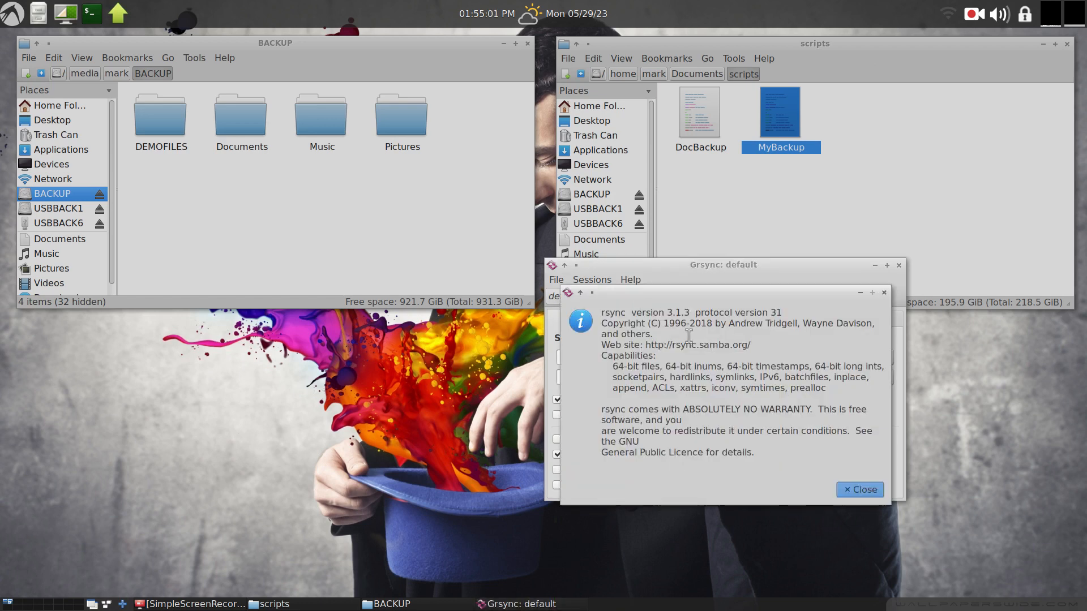
left_click(856, 488)
left_click(632, 280)
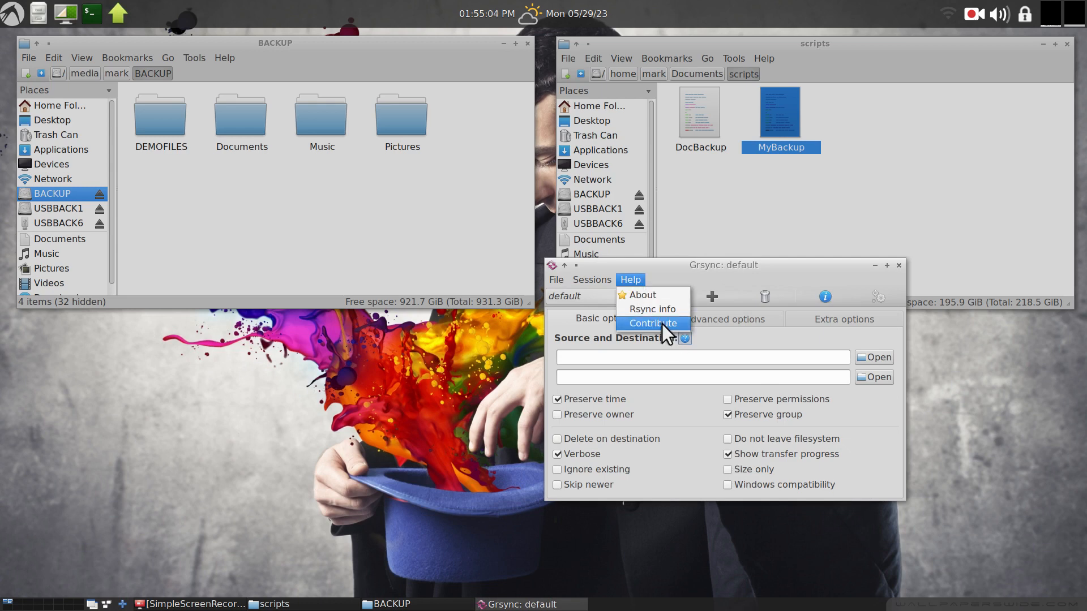
left_click(656, 273)
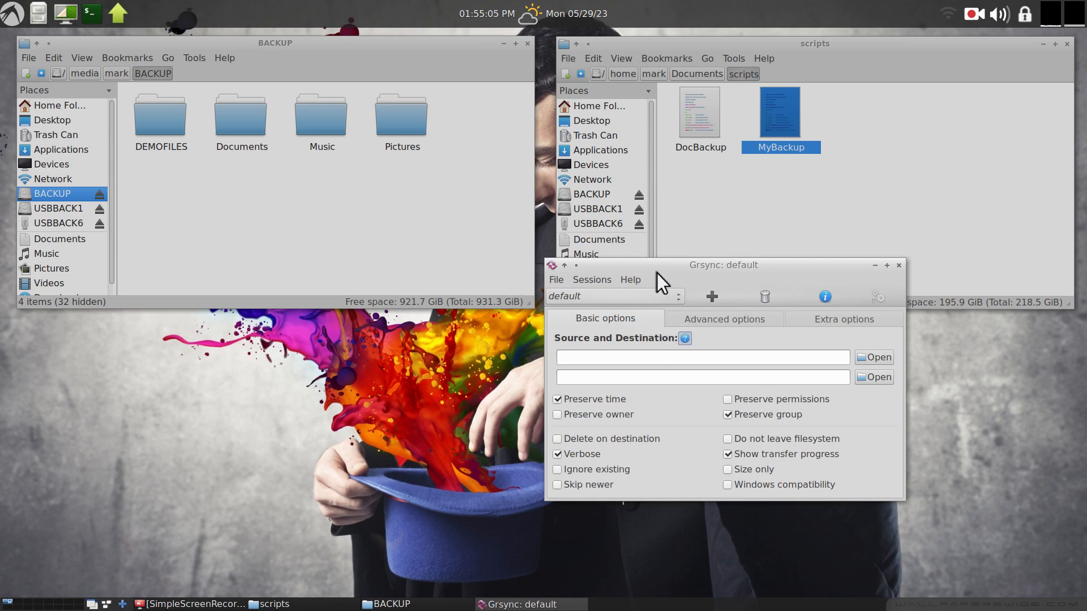
left_click(556, 280)
mouse_move(583, 280)
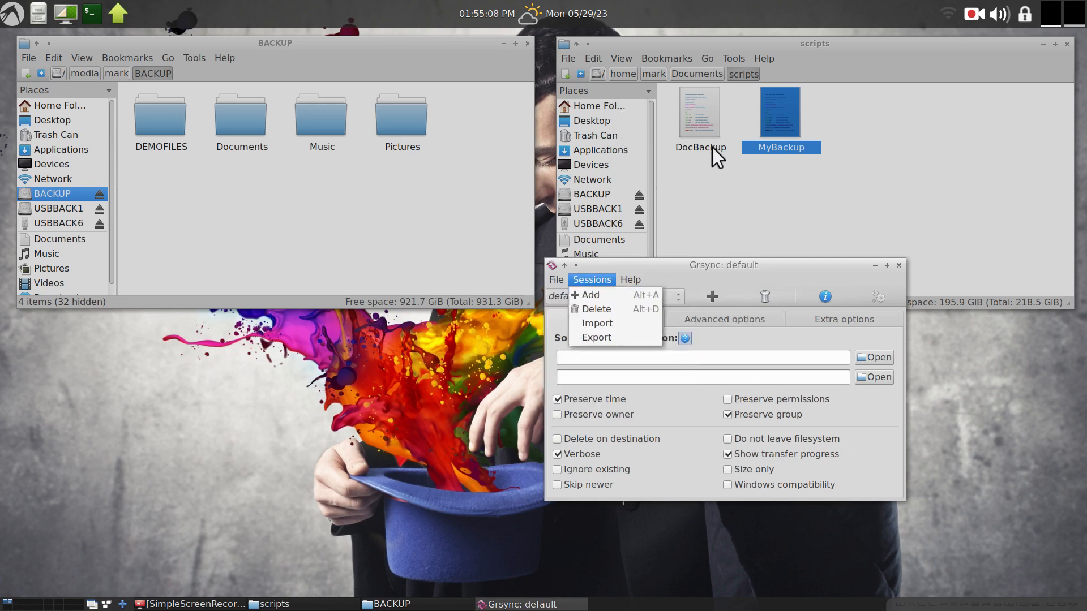
left_click(712, 147)
left_click(601, 107)
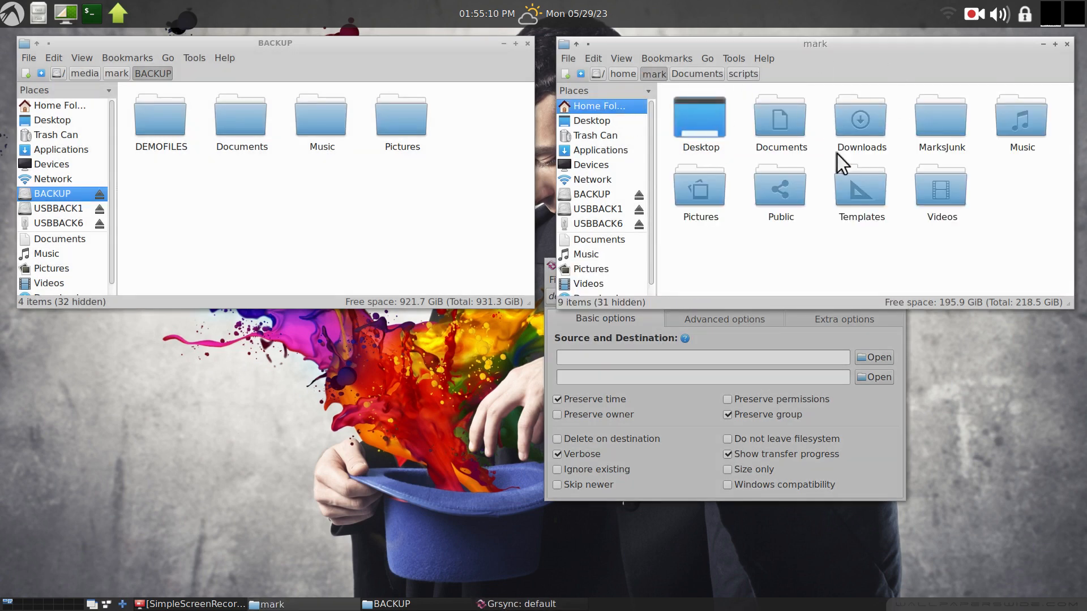
left_click(667, 333)
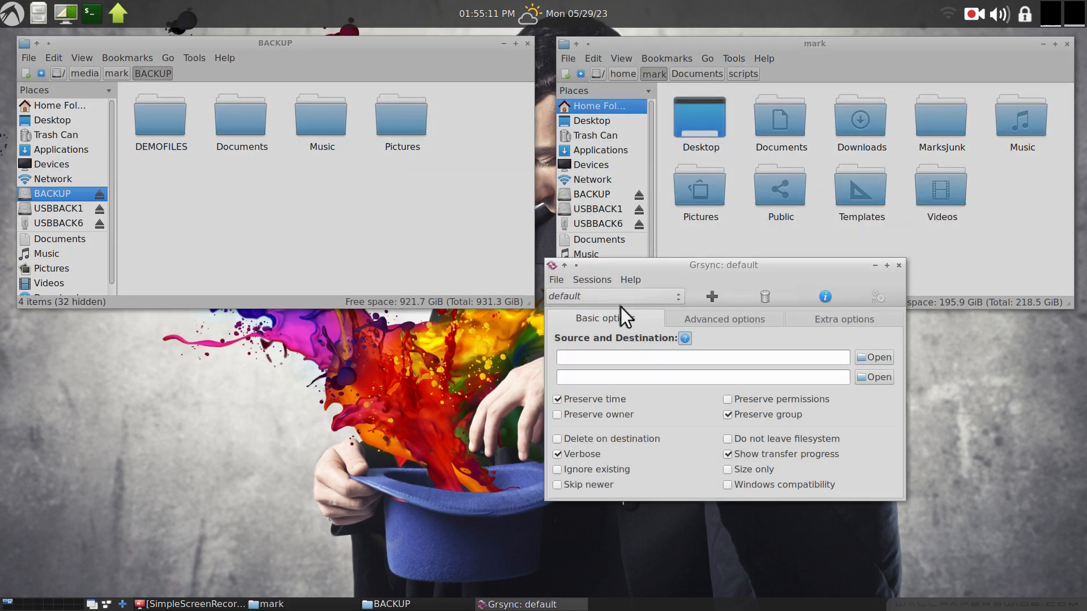
Show the rsync command line for the default Grsync session and move that dialog aside.
left_click(557, 281)
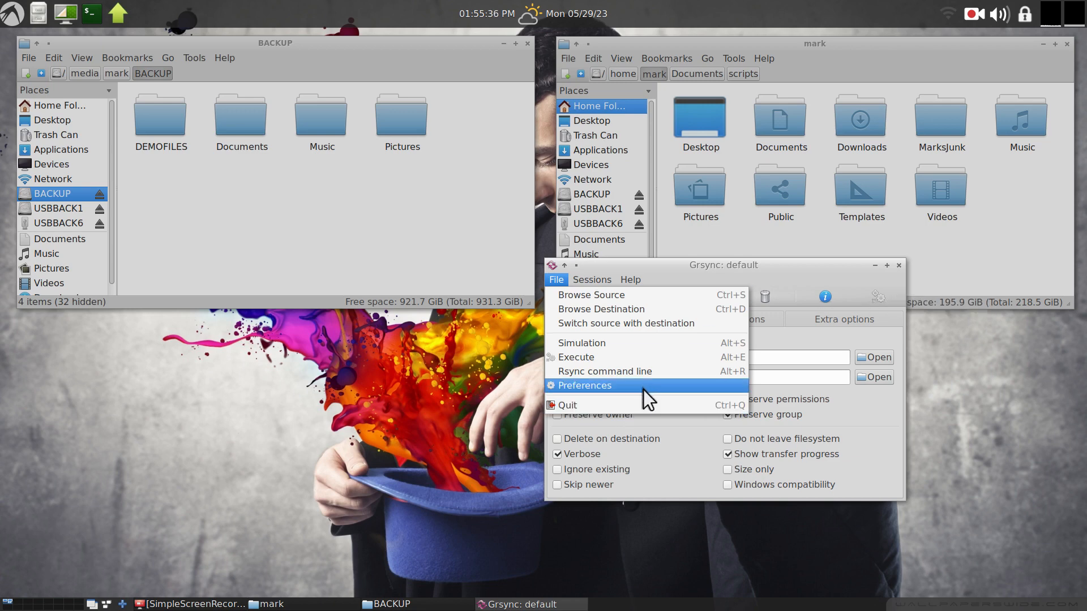
left_click(650, 371)
left_click_drag(725, 359, 392, 355)
Open the DocBackup script from Documents/scripts in Kate and move the editor window up.
double_click(773, 120)
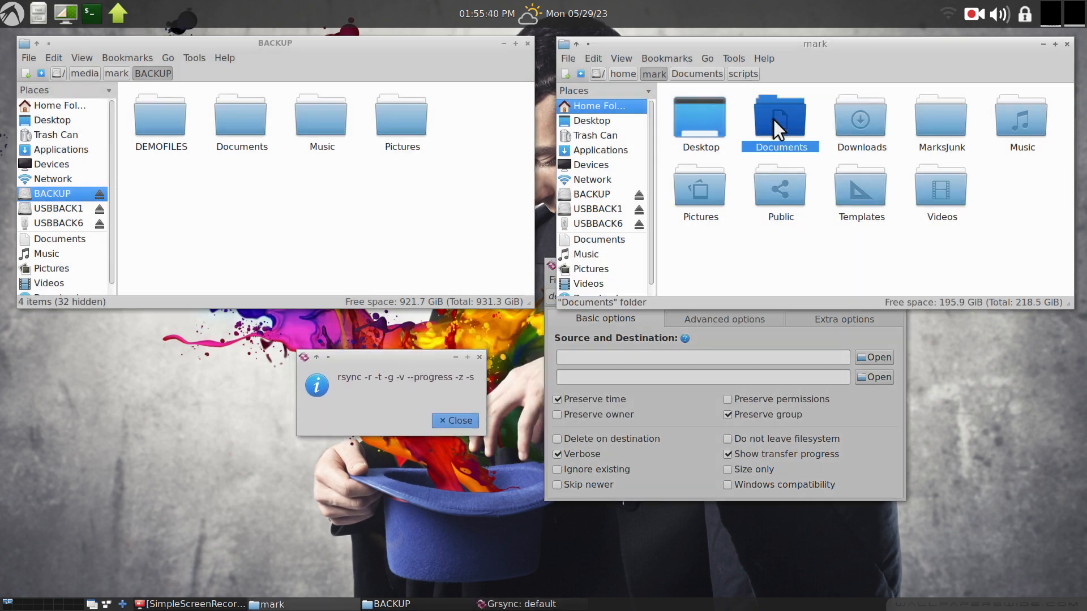
double_click(691, 122)
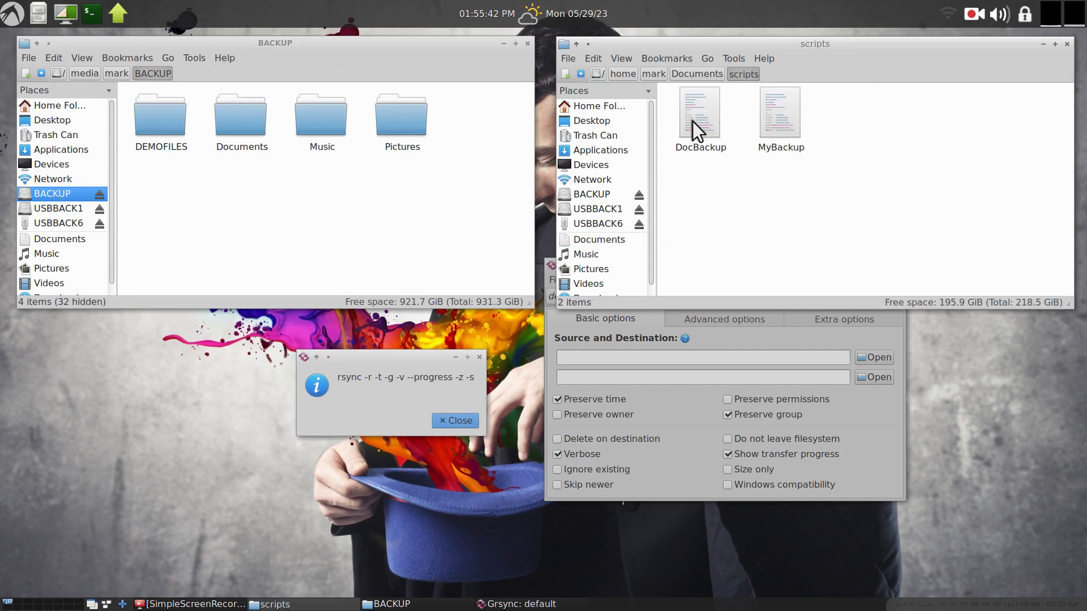
right_click(701, 110)
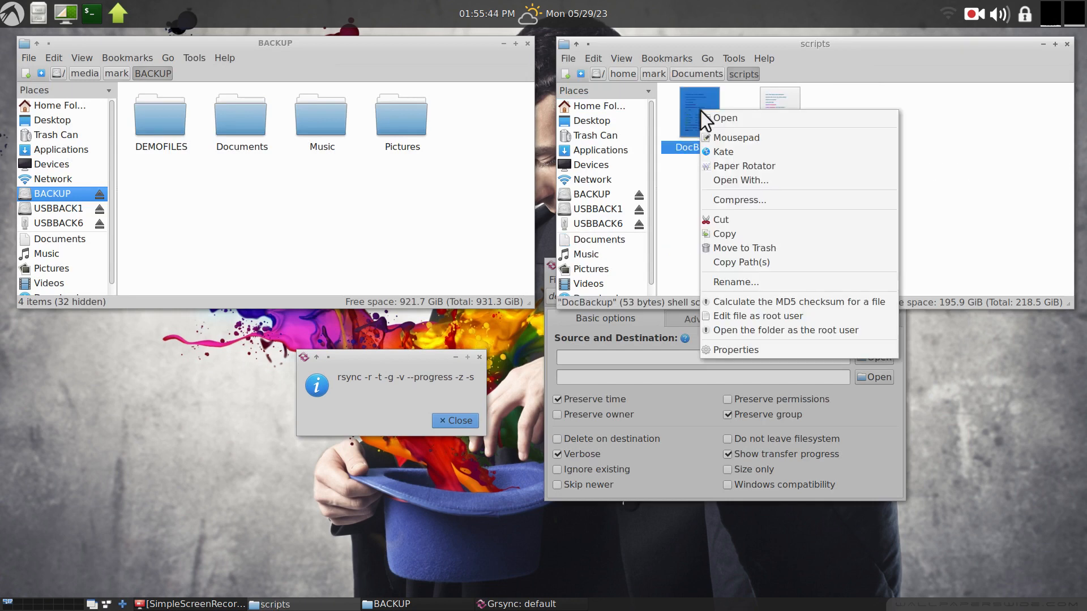
left_click(736, 153)
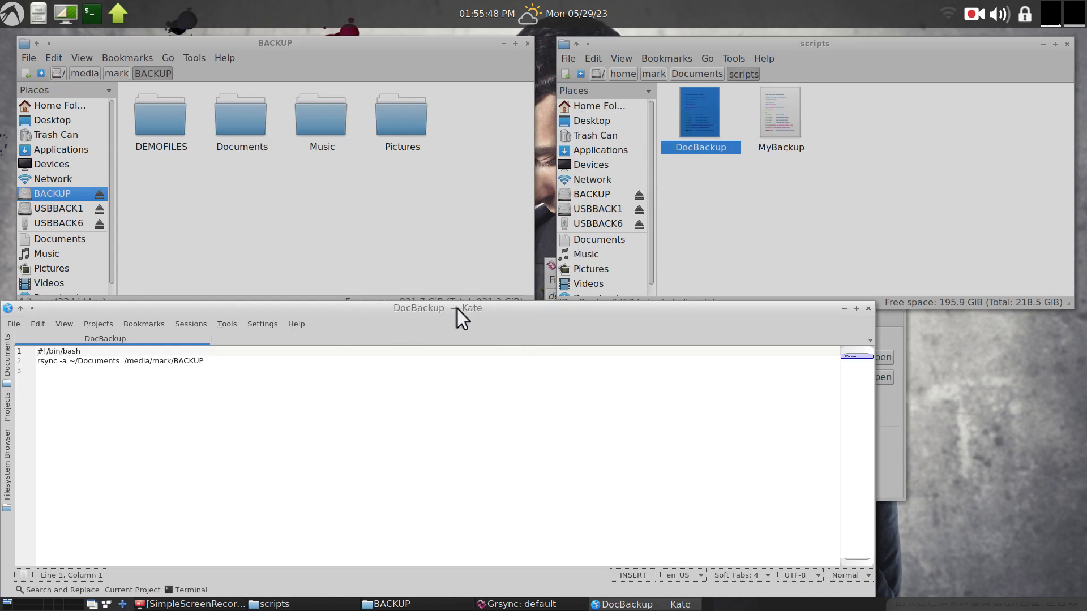
left_click_drag(373, 307, 633, 75)
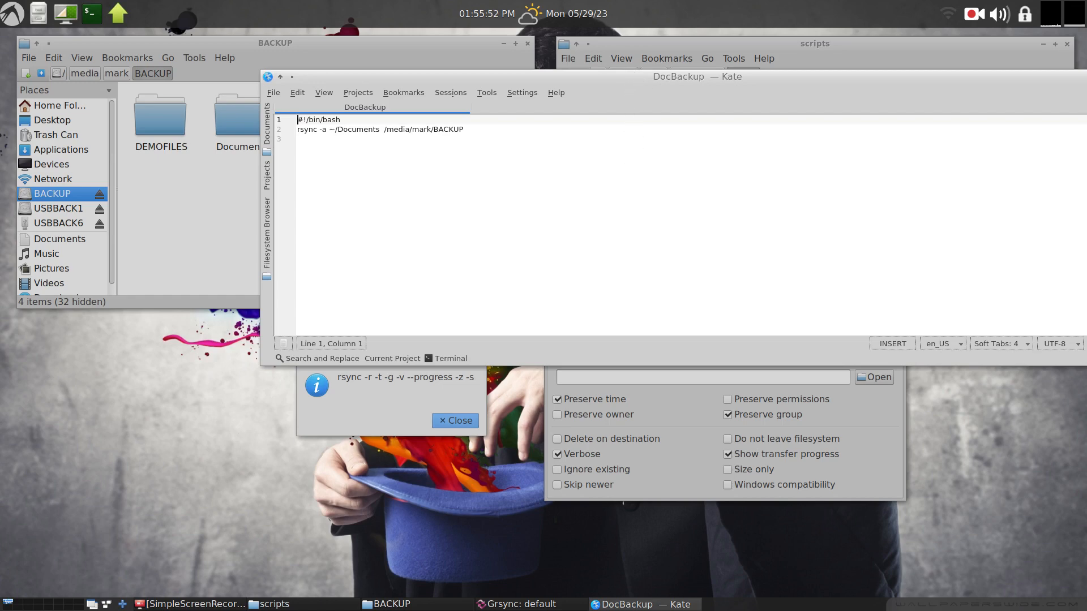
Enlarge the DocBackup script text, highlight the rsync -a command, and close the rsync command line dialog.
scroll(628, 170, "up", 10)
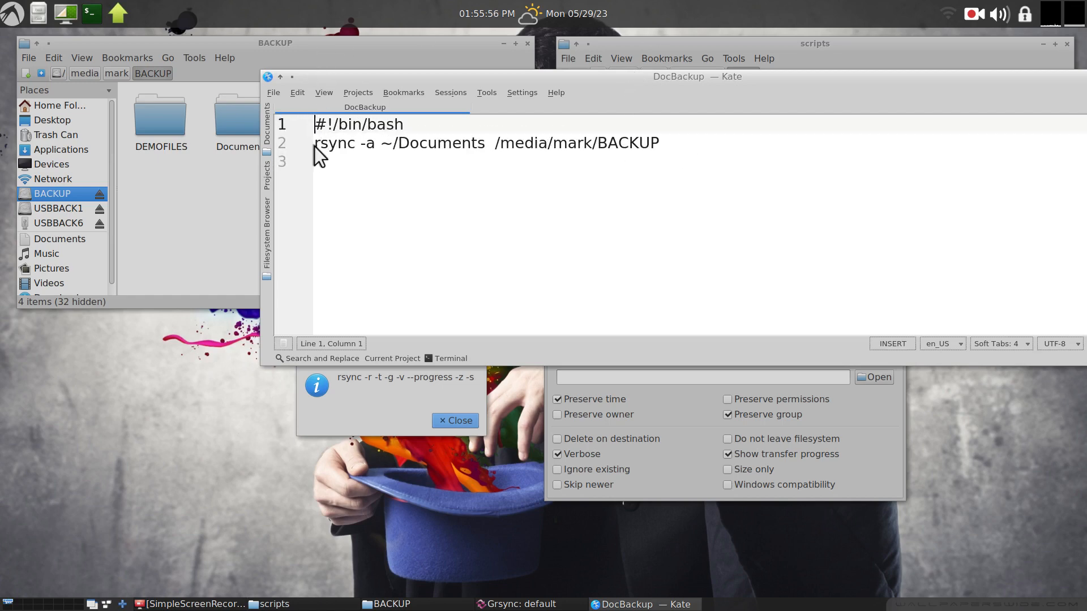
left_click_drag(315, 142, 375, 142)
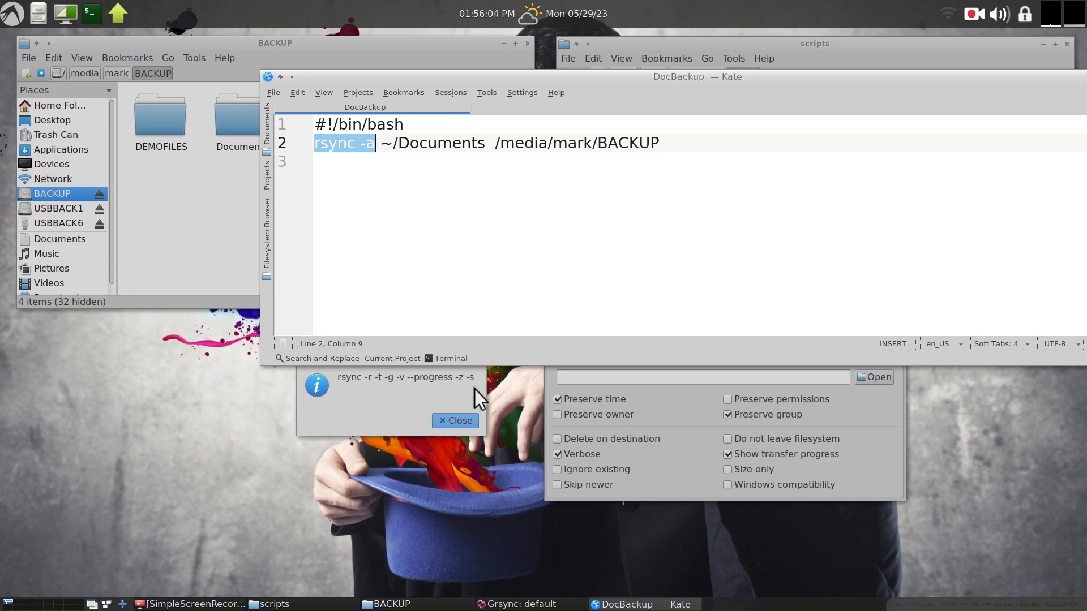
left_click(455, 420)
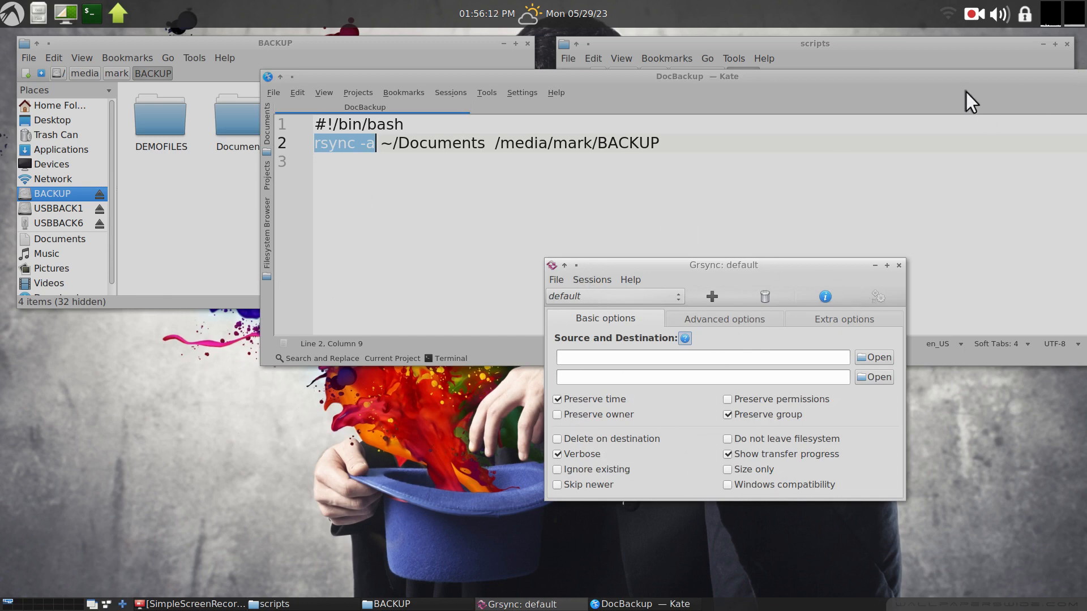
Close the Kate editor window.
left_click_drag(946, 80, 718, 109)
left_click(900, 106)
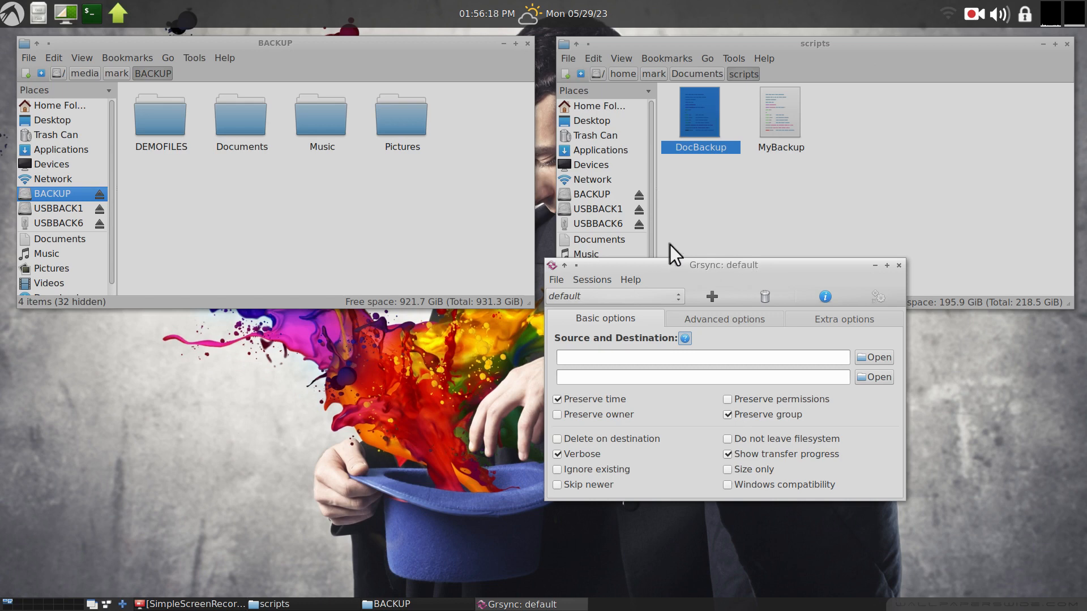
Browse the Documents and Pictures folders on the BACKUP drive and return to its top level.
double_click(243, 122)
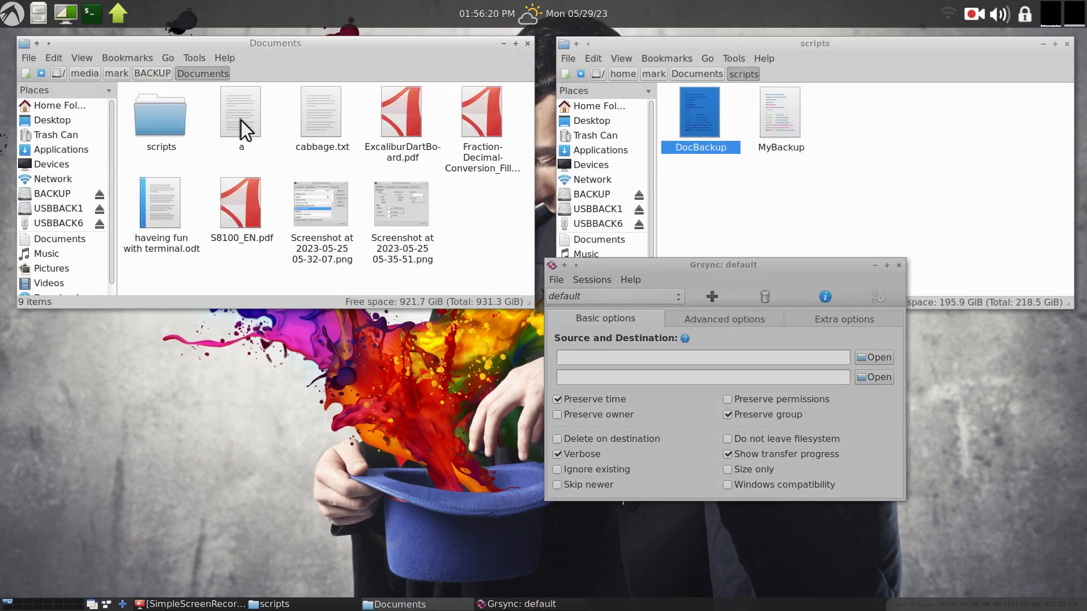
key("alt+Left")
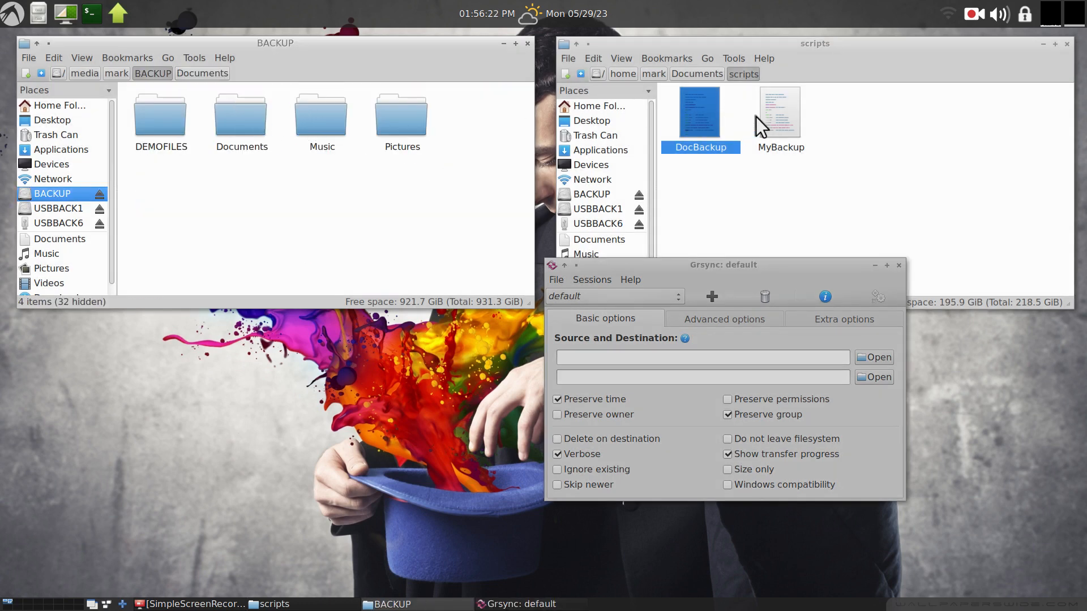
double_click(380, 117)
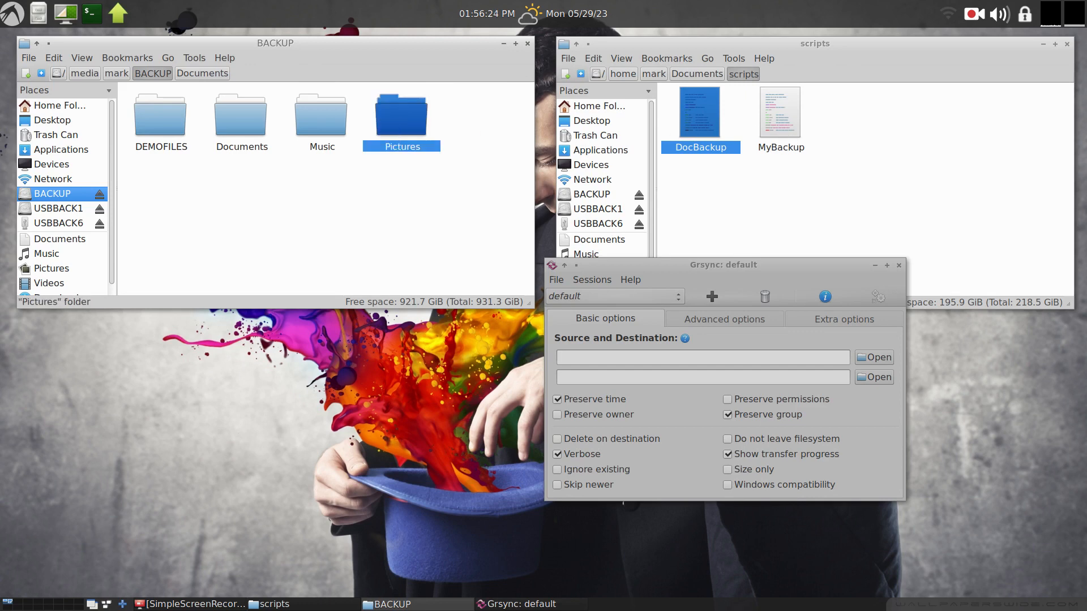
left_click(148, 118)
double_click(147, 119)
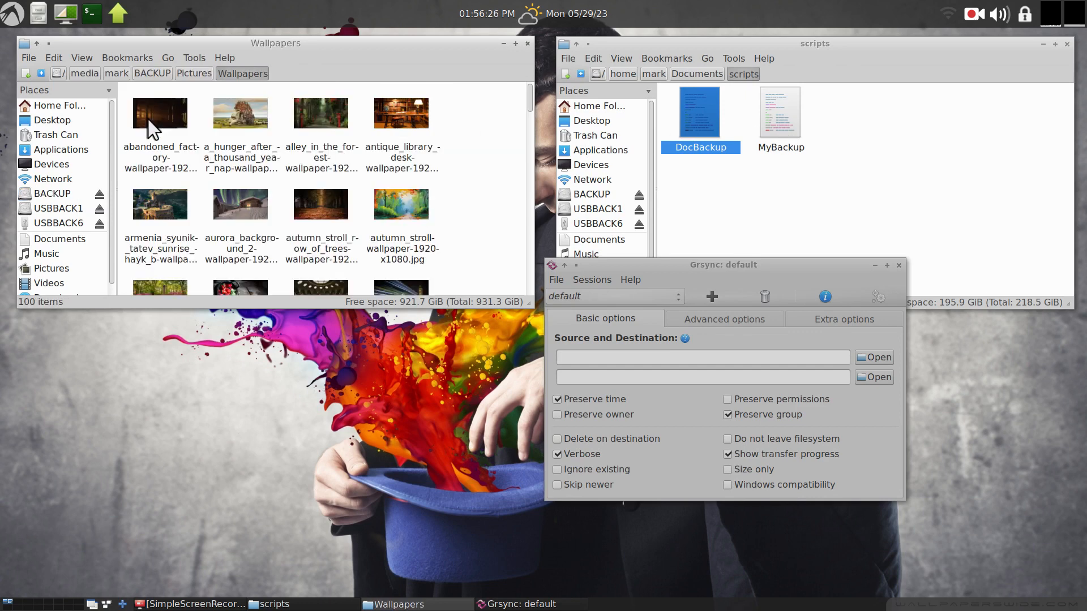
key("alt+Left")
key("alt+Left")
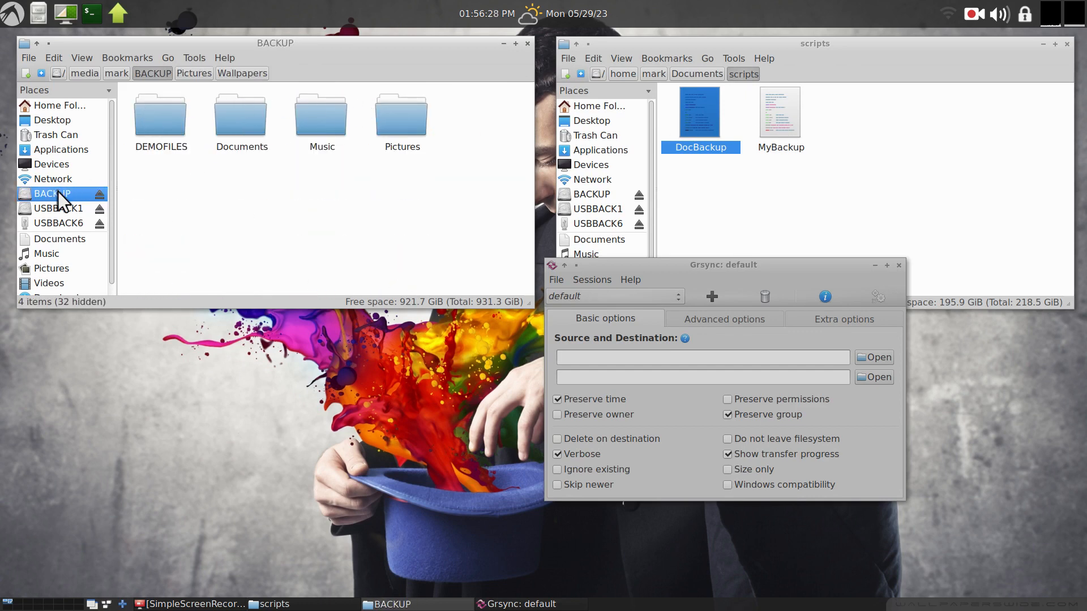
Open Grsync's Preferences and cancel them.
left_click(558, 280)
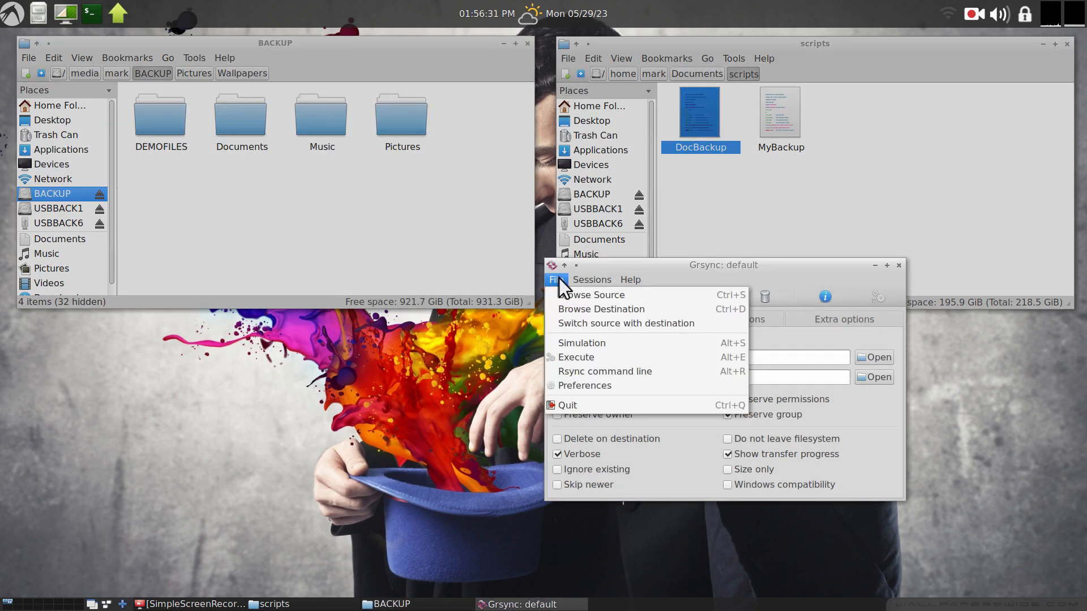
left_click(609, 386)
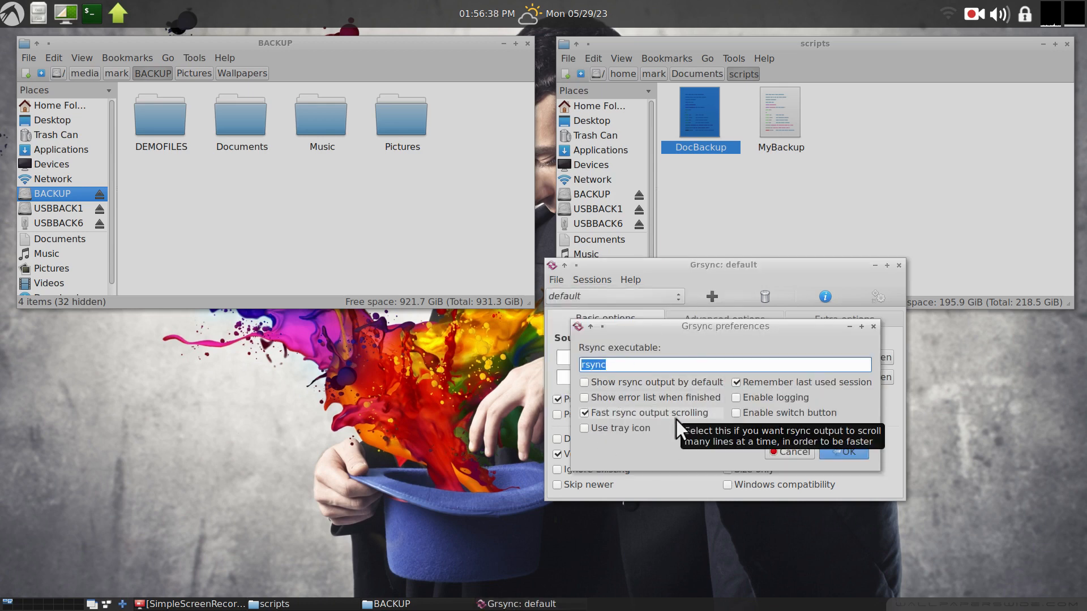
left_click(803, 450)
Look through the Sessions and Help menus, open the Add session dialog, and cancel it.
left_click(582, 278)
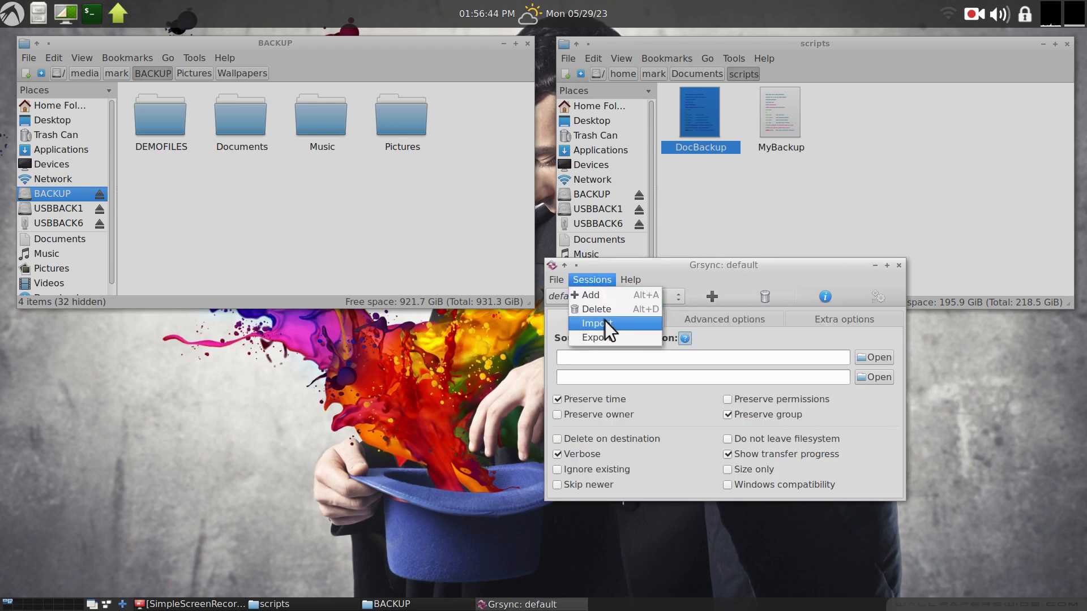
mouse_move(633, 280)
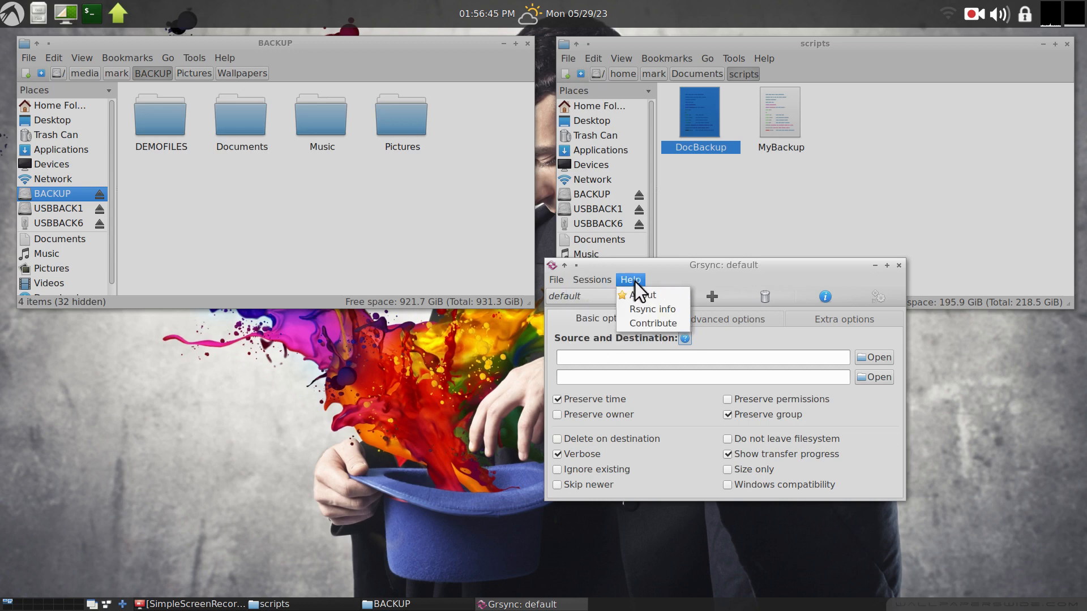
left_click(724, 277)
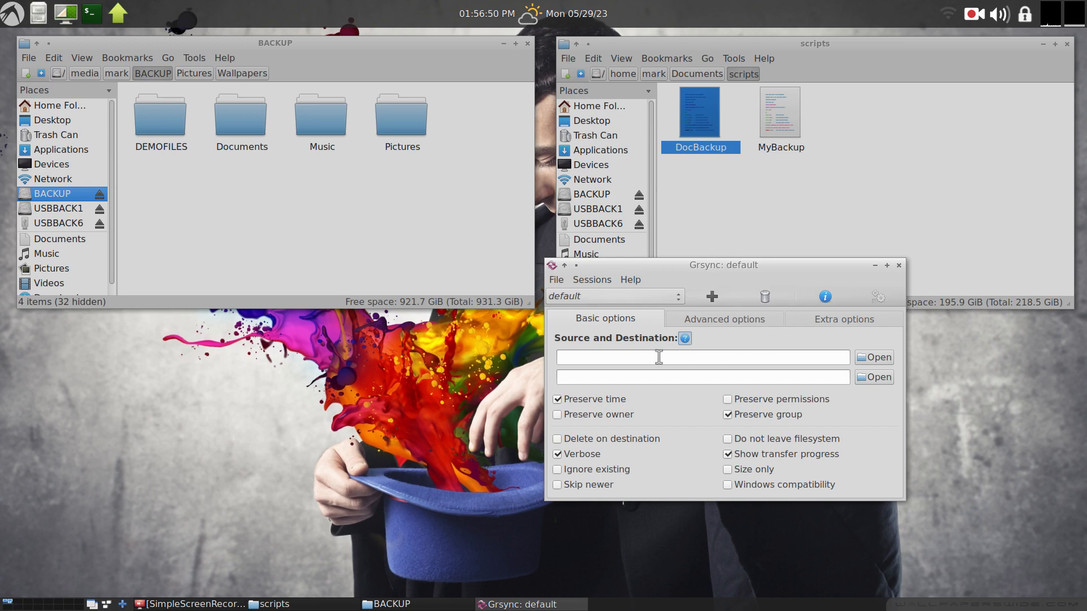
left_click(712, 296)
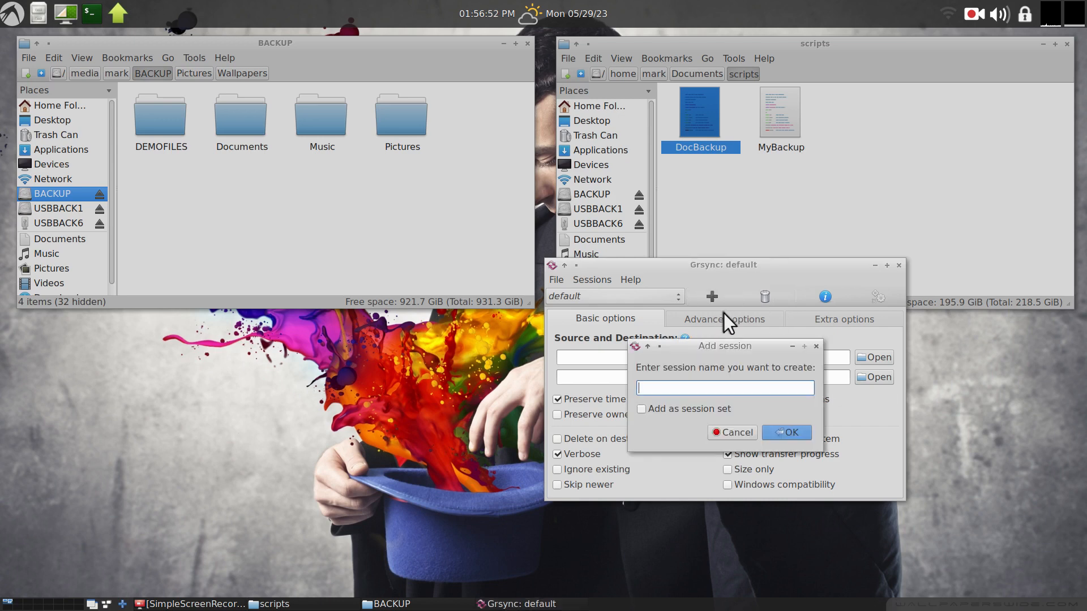
left_click(731, 432)
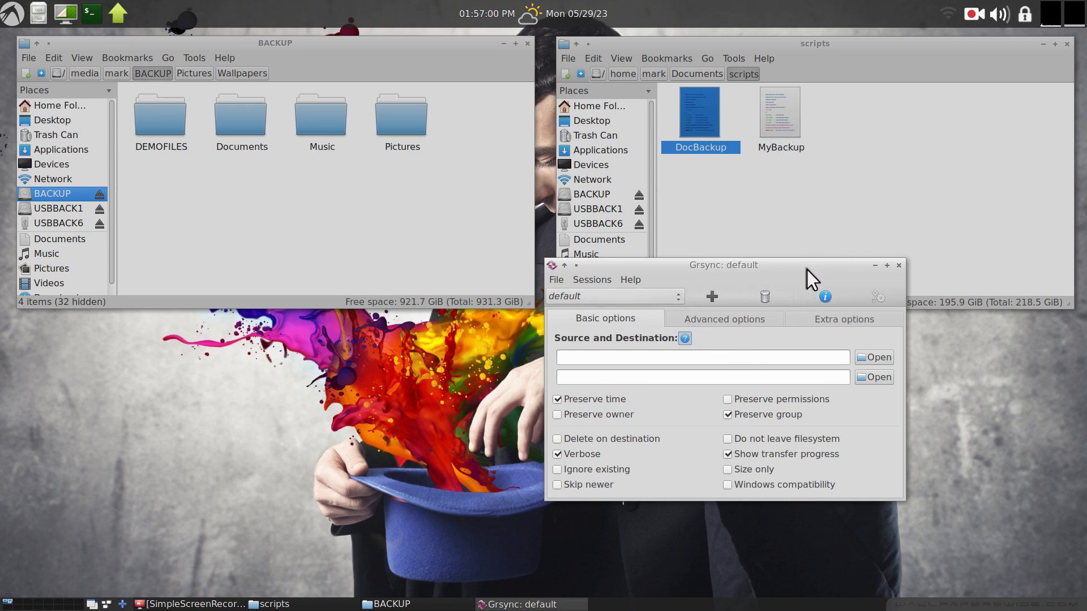
Move the Grsync window aside and show the home folder in the scripts file manager window.
left_click_drag(807, 269, 748, 247)
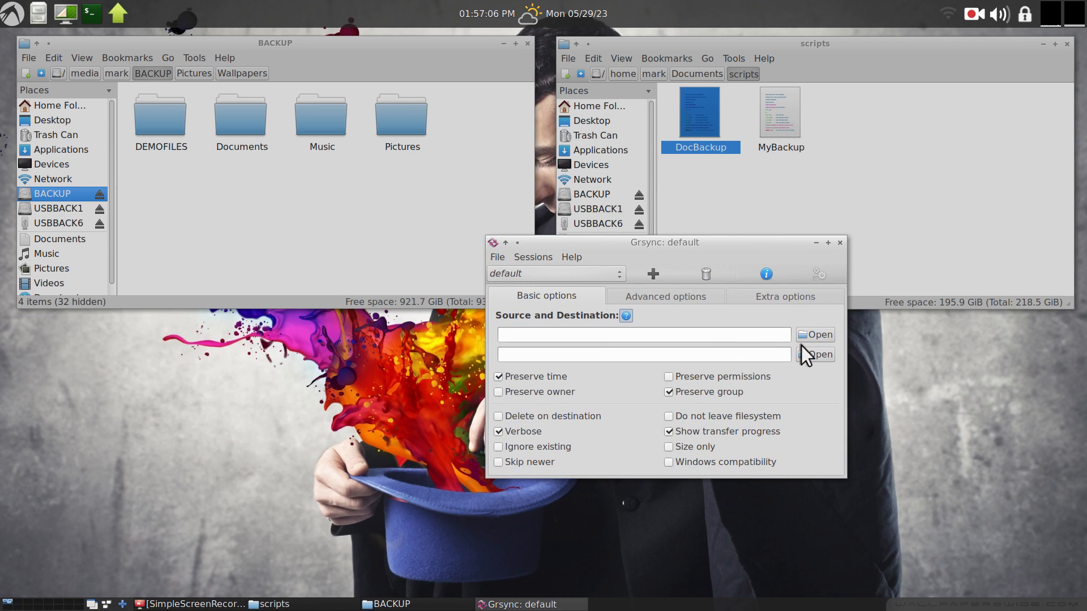
left_click(589, 108)
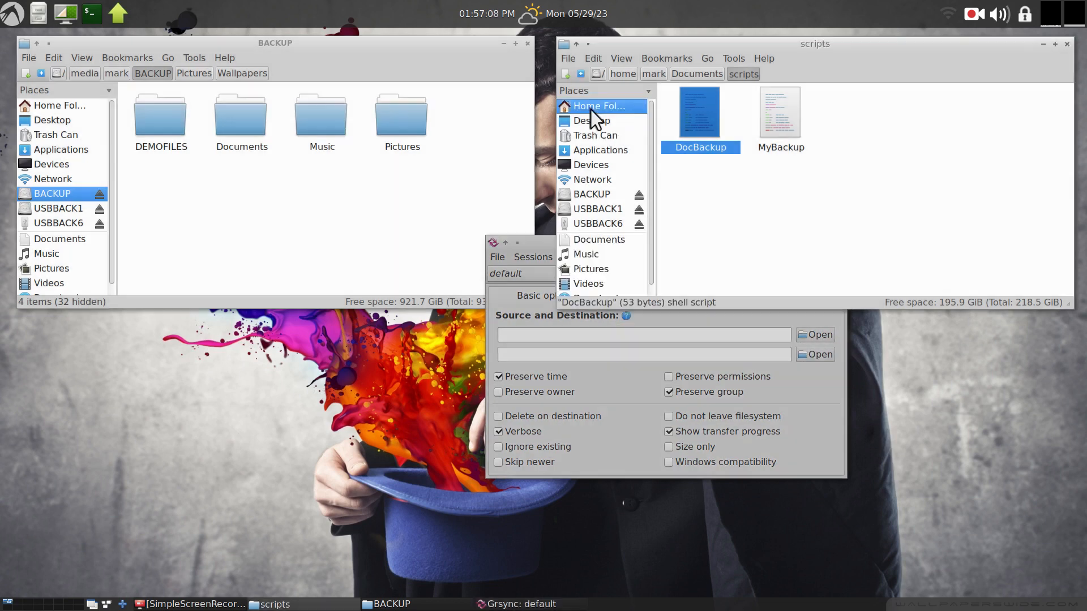
left_click(773, 120)
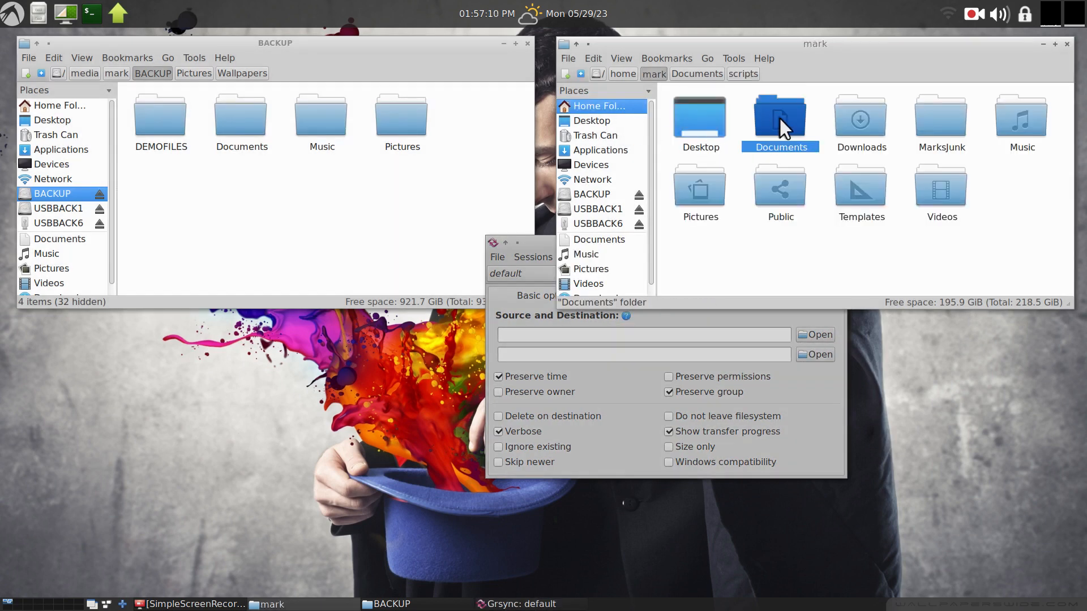
left_click(747, 313)
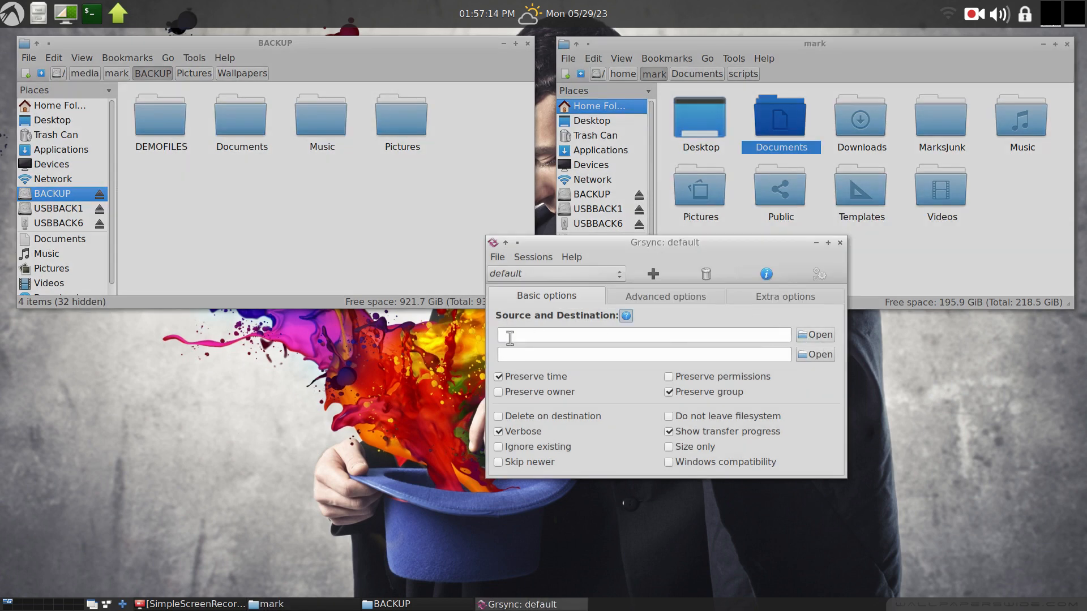
Set the Grsync source to the home Documents folder.
left_click(817, 334)
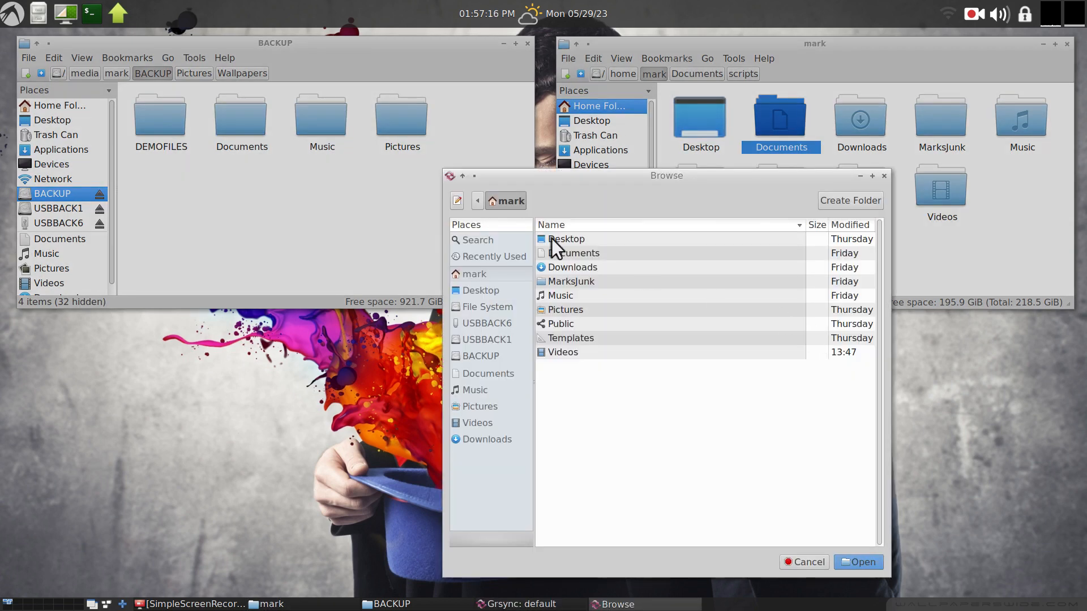
left_click(588, 259)
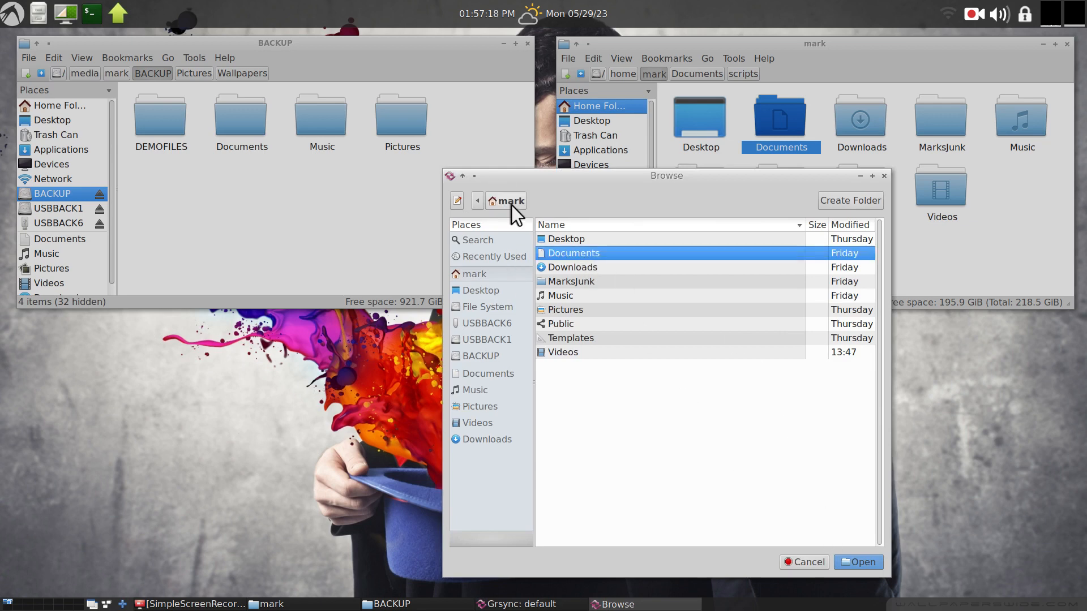
left_click(874, 562)
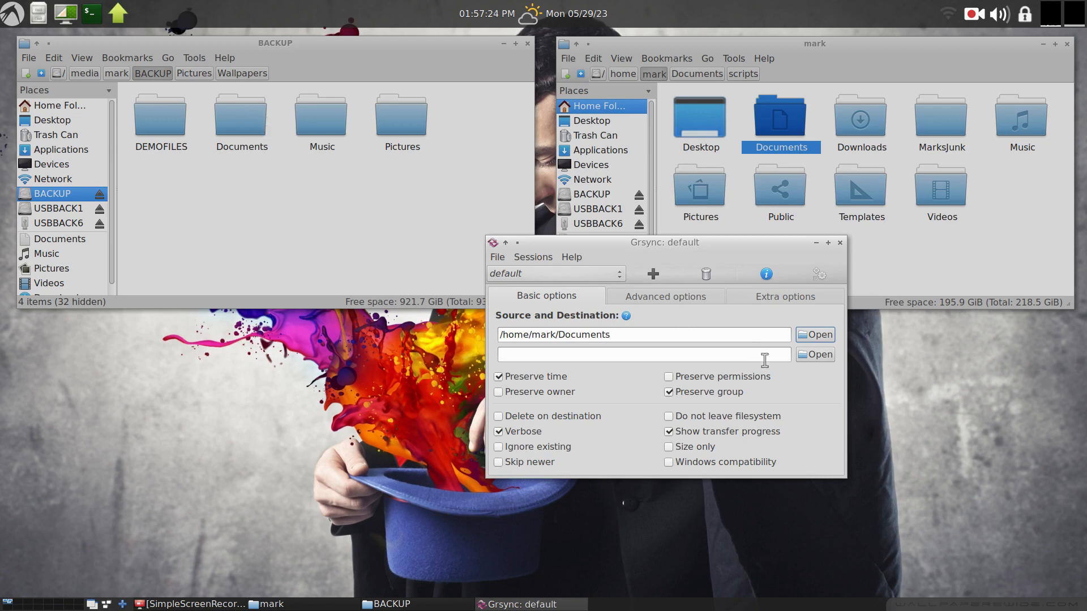
Set the Grsync destination to the BACKUP drive.
left_click(818, 359)
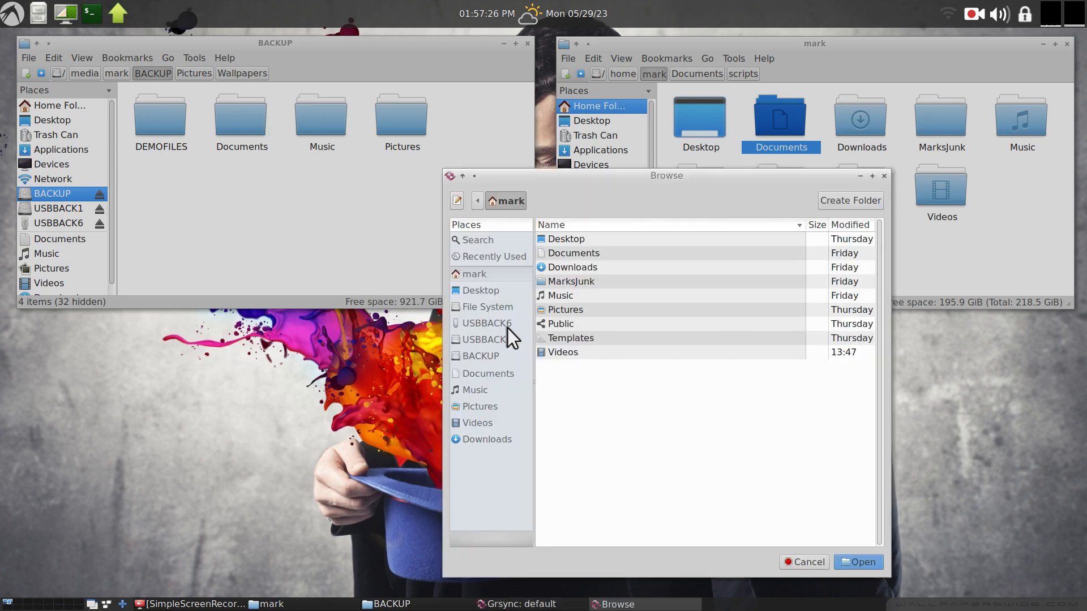
left_click(487, 357)
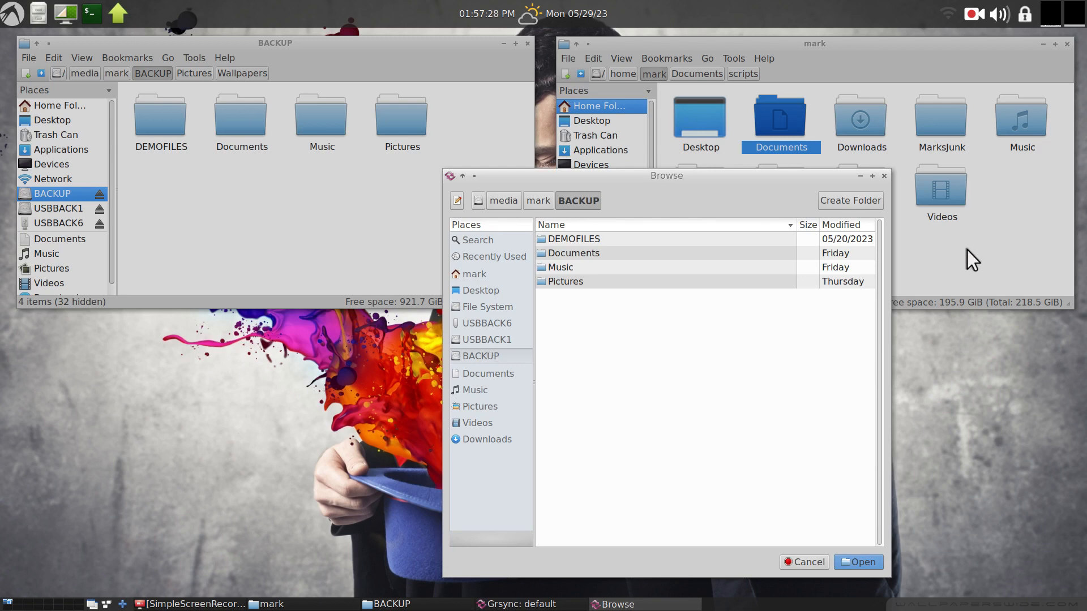
left_click(860, 560)
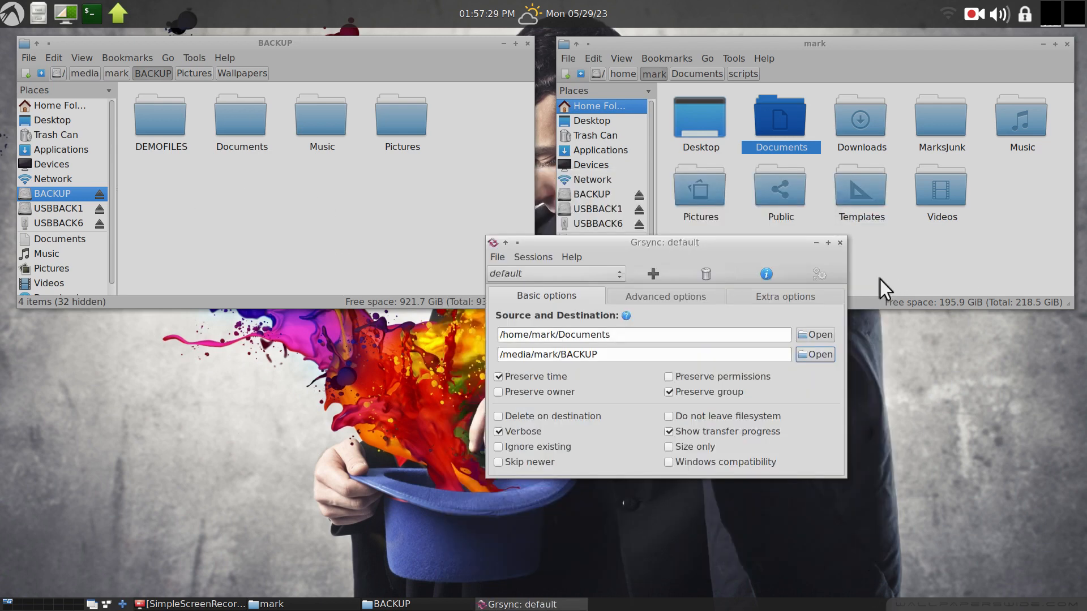
Execute the Grsync session and close the progress window.
left_click(820, 275)
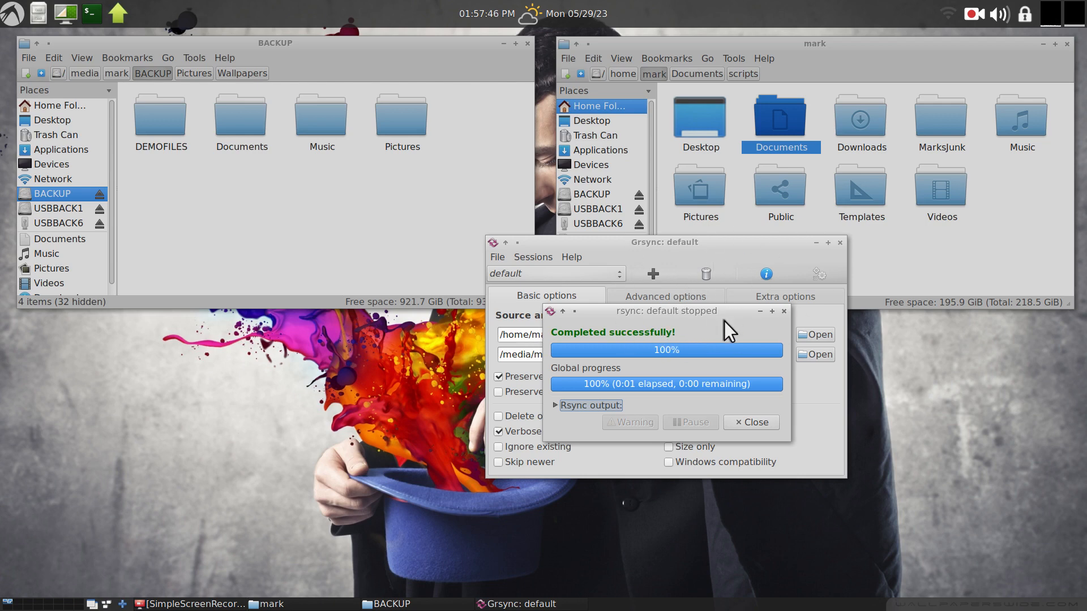
left_click(755, 423)
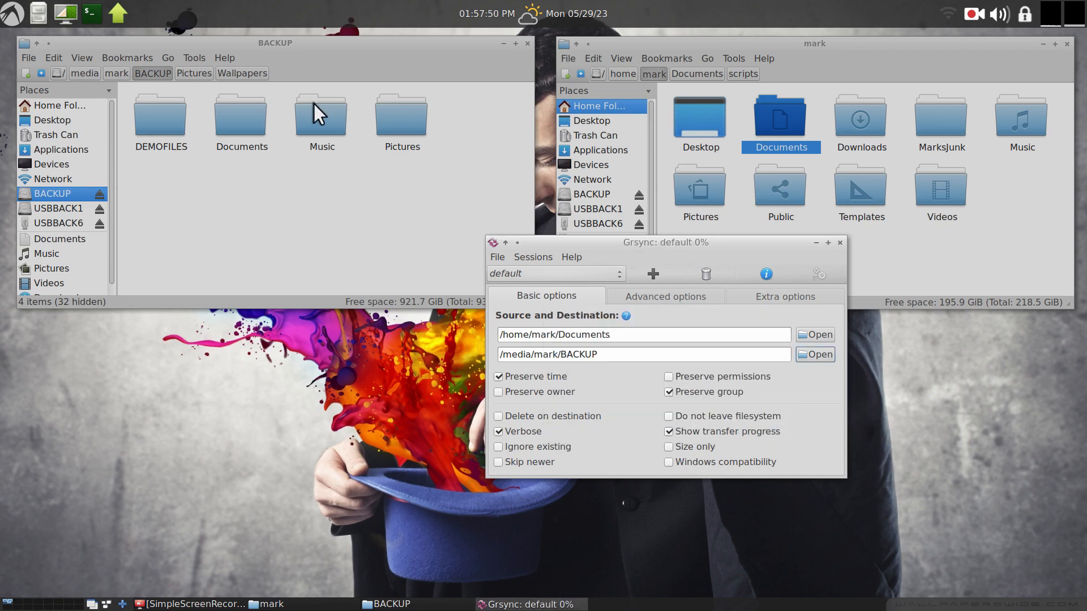
Move the Documents, Music and Pictures folders on the BACKUP drive to the trash.
left_click(242, 117)
left_click_drag(467, 97, 220, 190)
key("Delete")
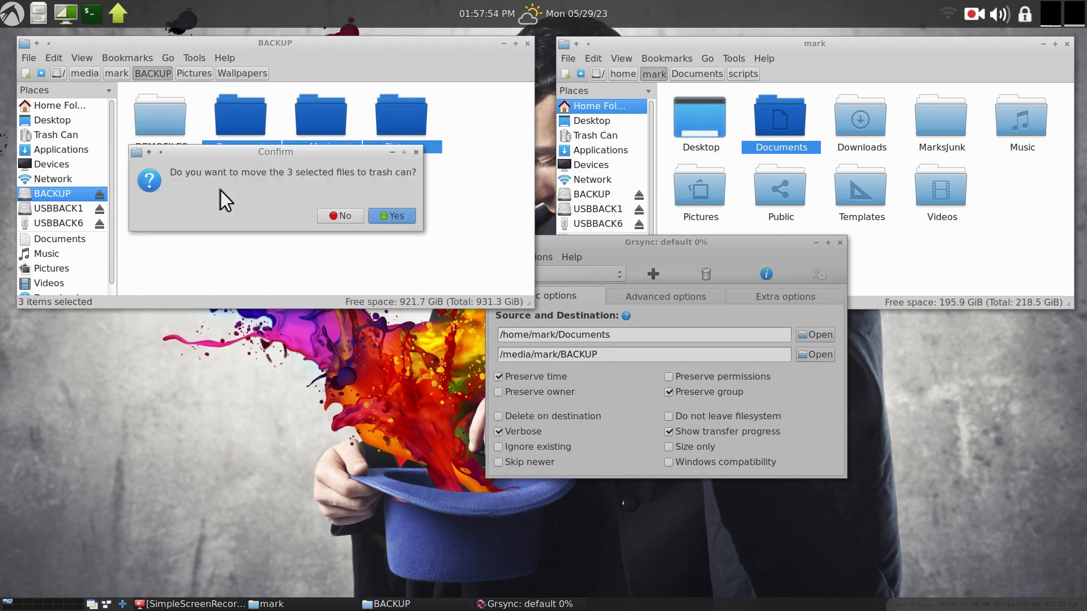
left_click(389, 216)
left_click(394, 218)
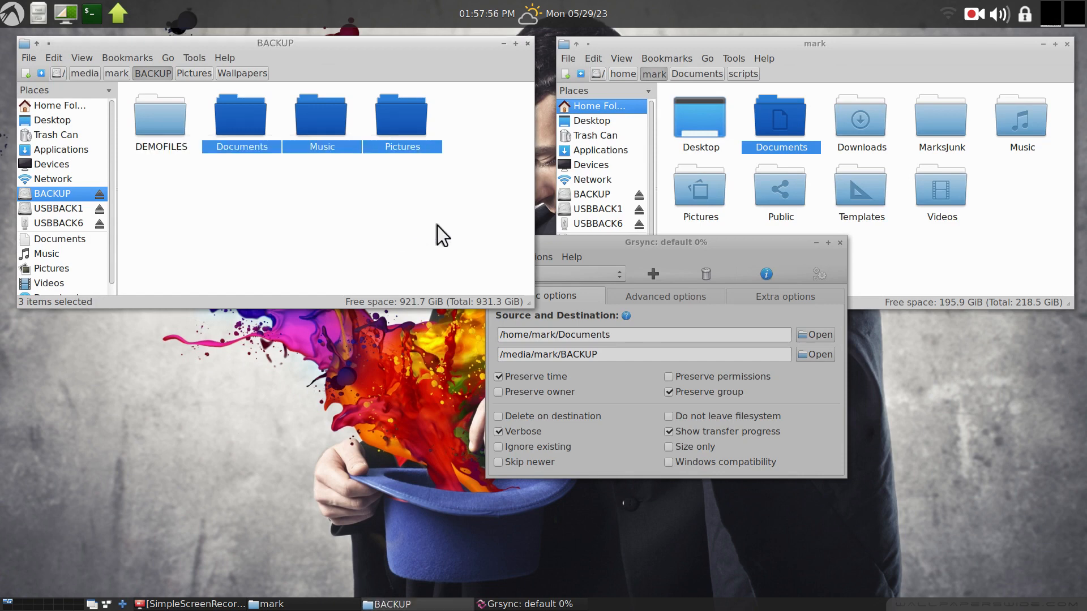
Execute the Grsync session again to copy Documents to BACKUP and close the progress window.
left_click(705, 317)
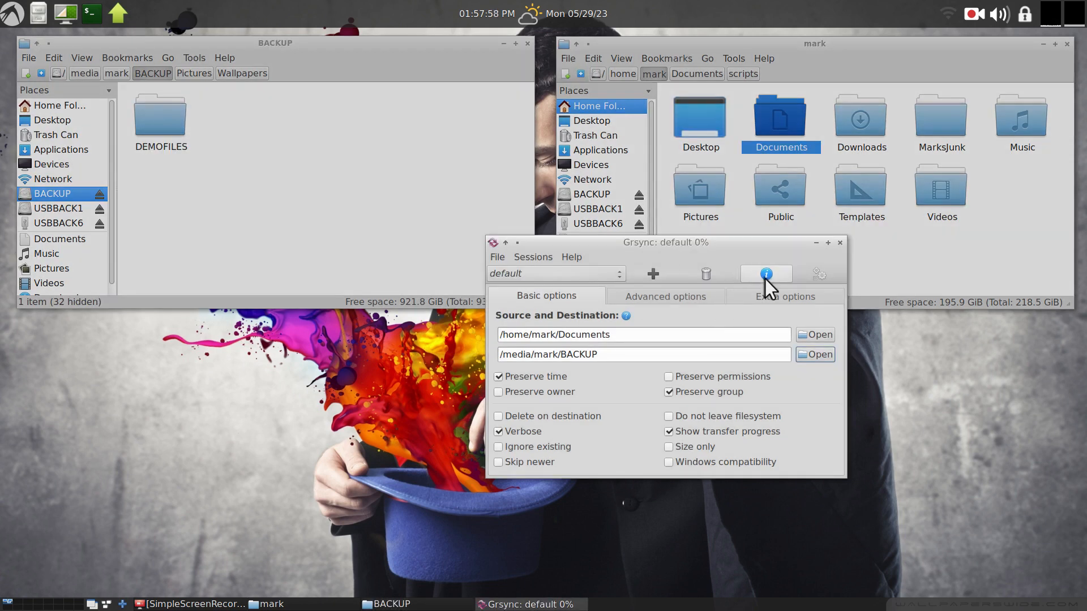
left_click(818, 275)
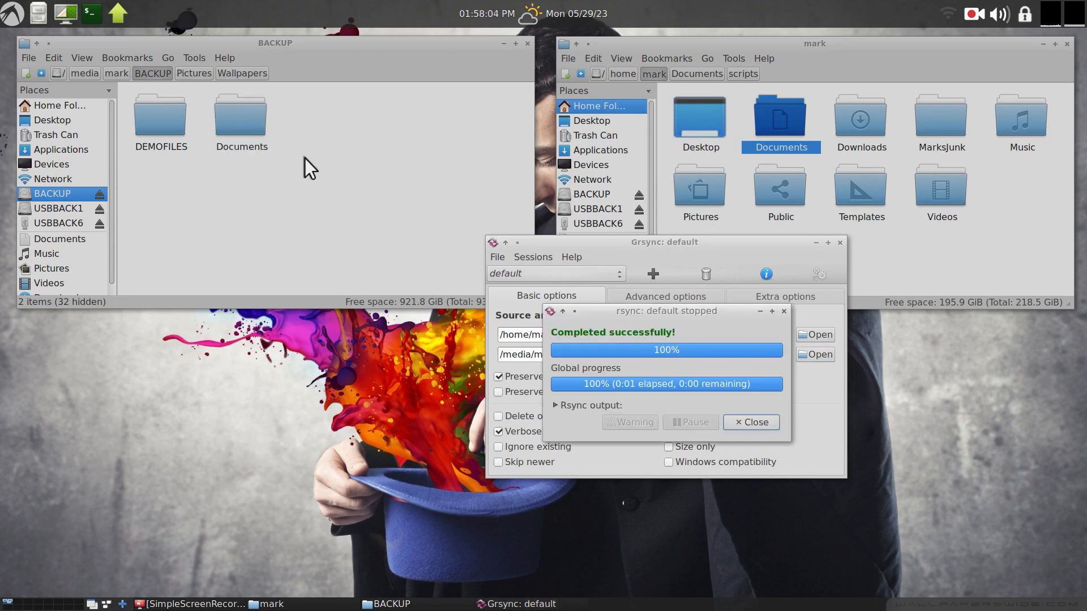
left_click(756, 422)
left_click(816, 273)
left_click(785, 312)
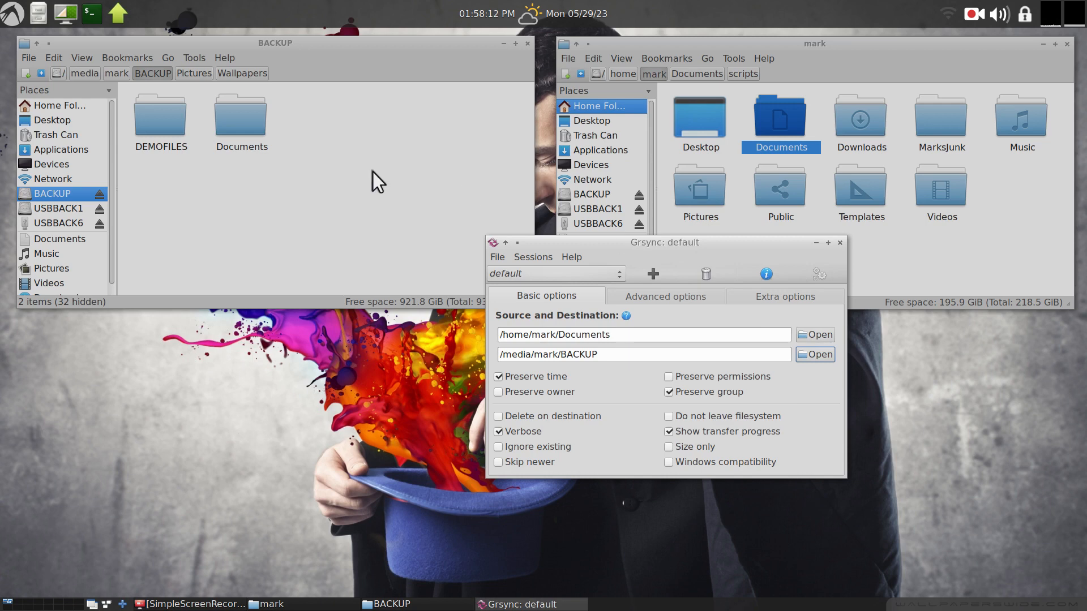
Open cabbage.txt from the home Documents folder in a text editor.
double_click(776, 116)
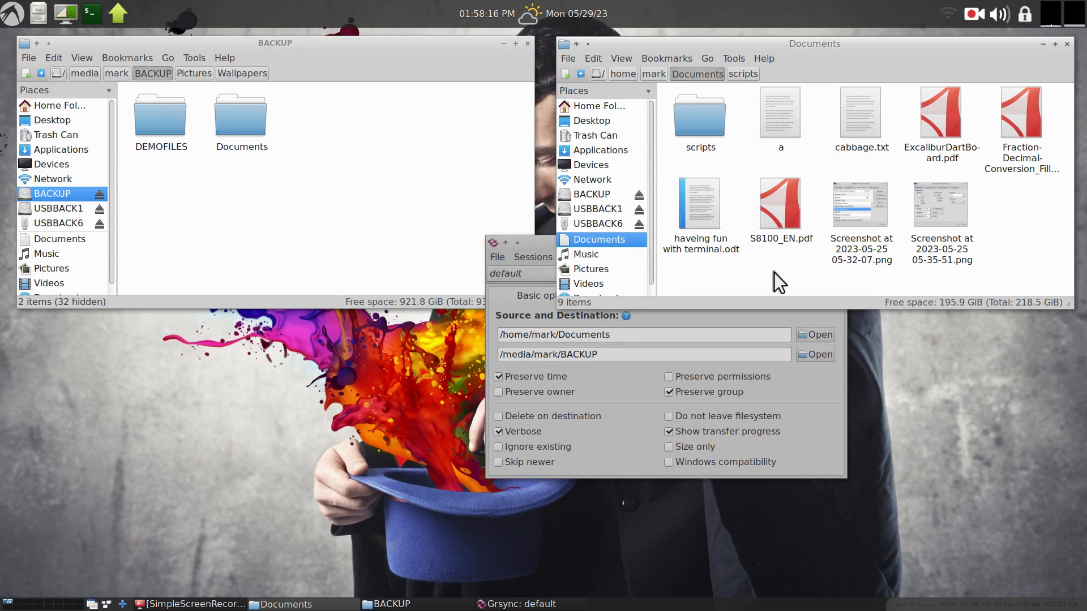
double_click(850, 107)
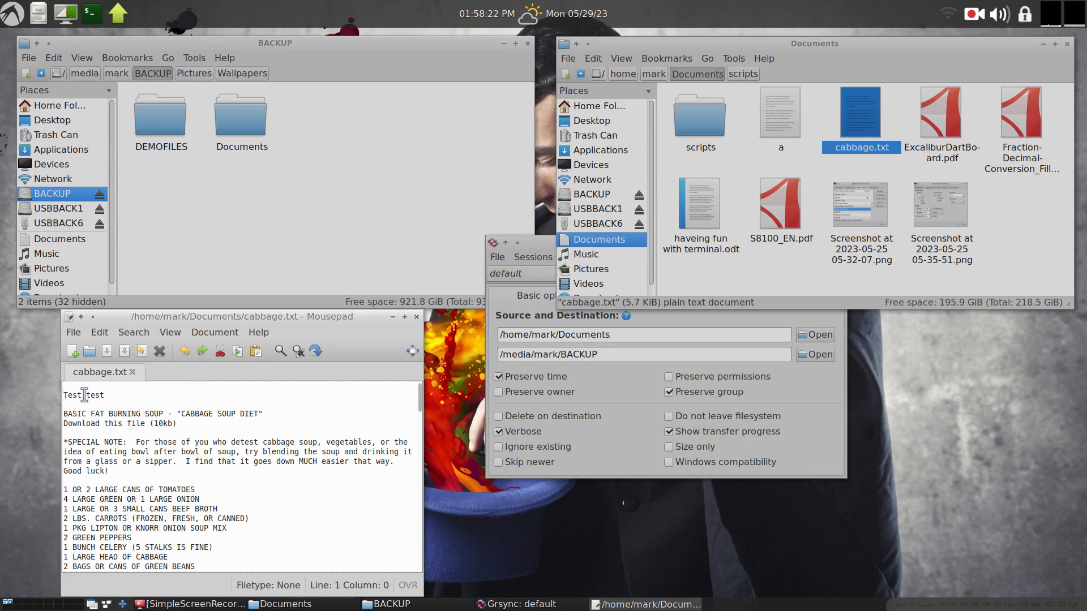
Add the line 123456 at the top of cabbage.txt, save it and close the editor.
left_click_drag(216, 320, 633, 250)
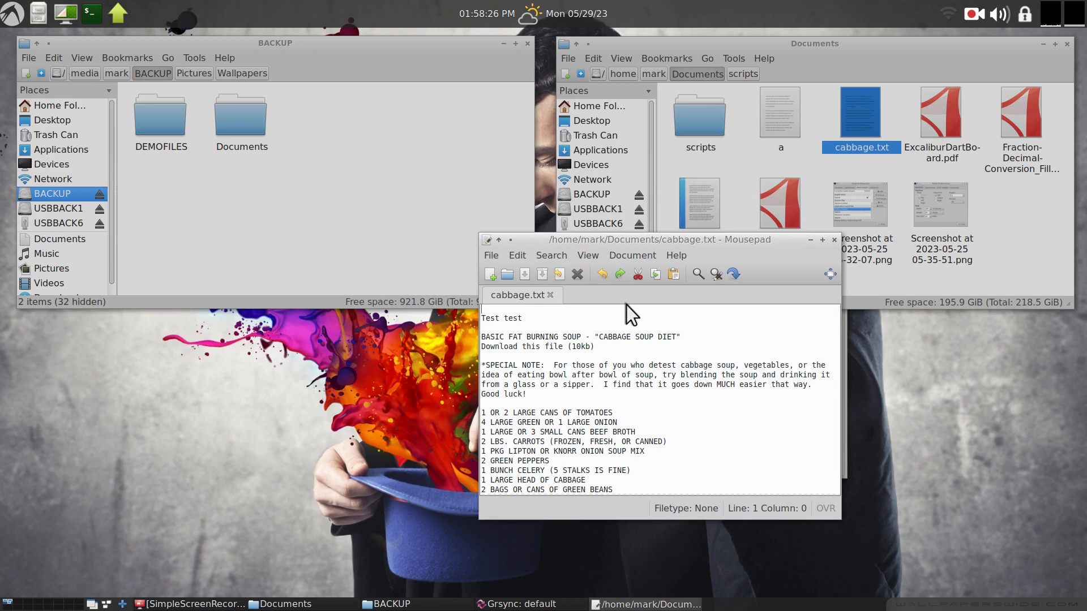
type("12345")
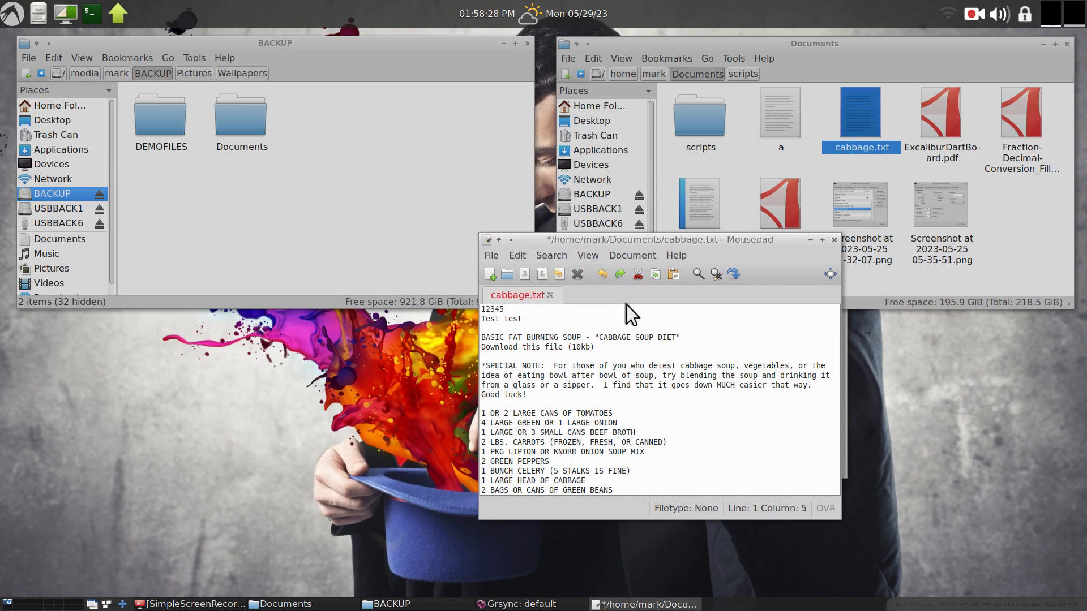
type("6")
left_click(487, 253)
left_click(530, 350)
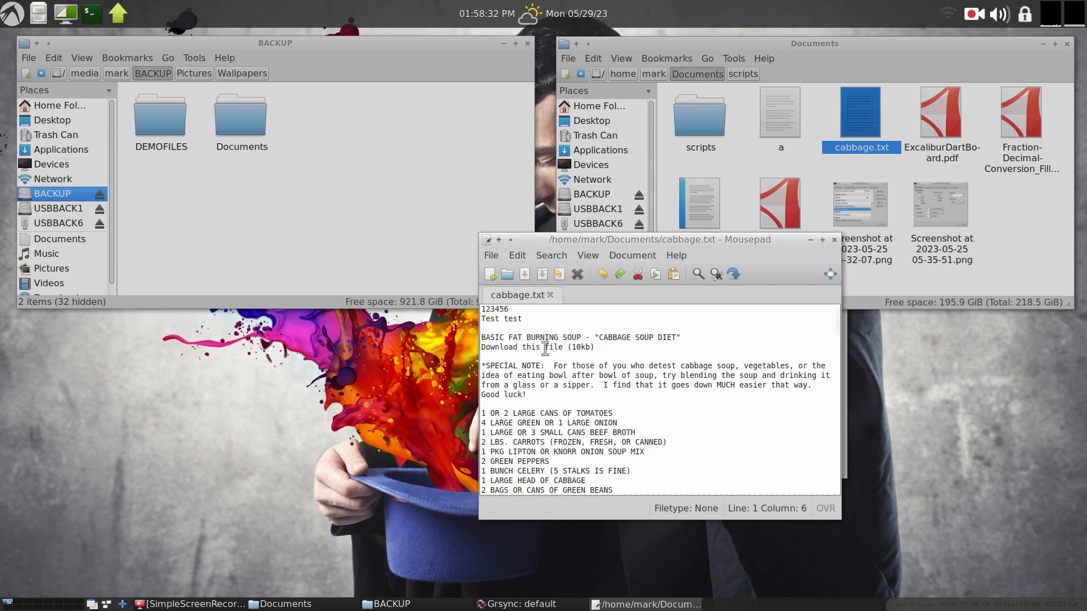
left_click(833, 239)
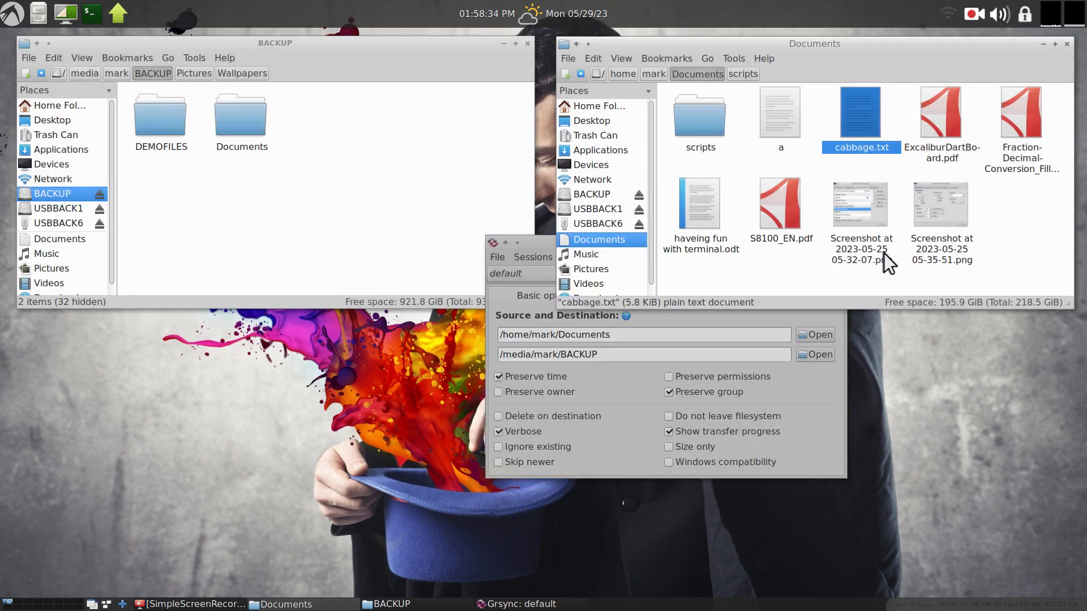
left_click(805, 261)
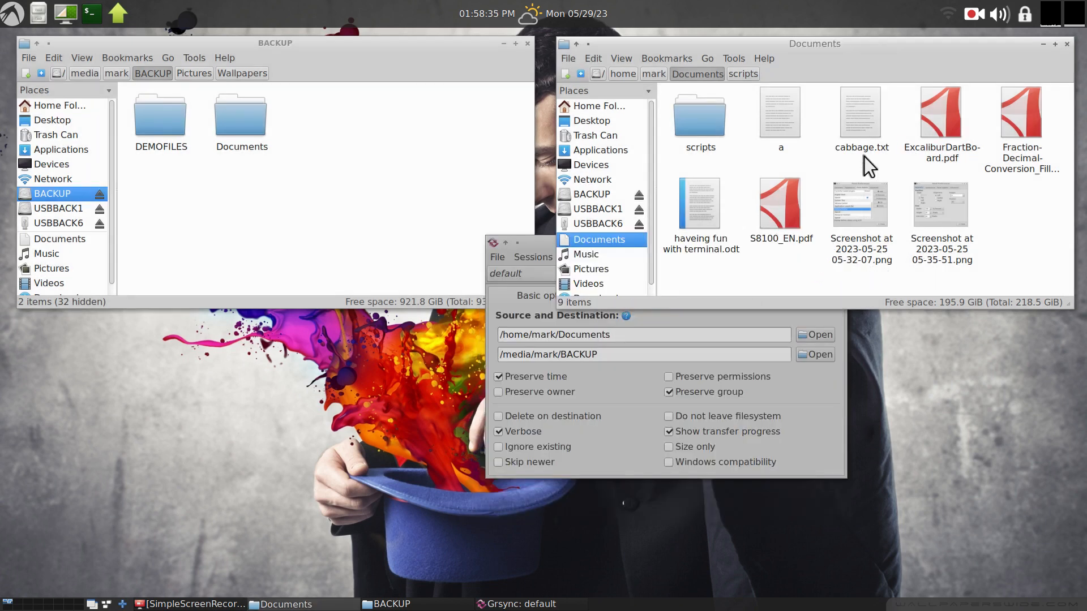
right_click(854, 118)
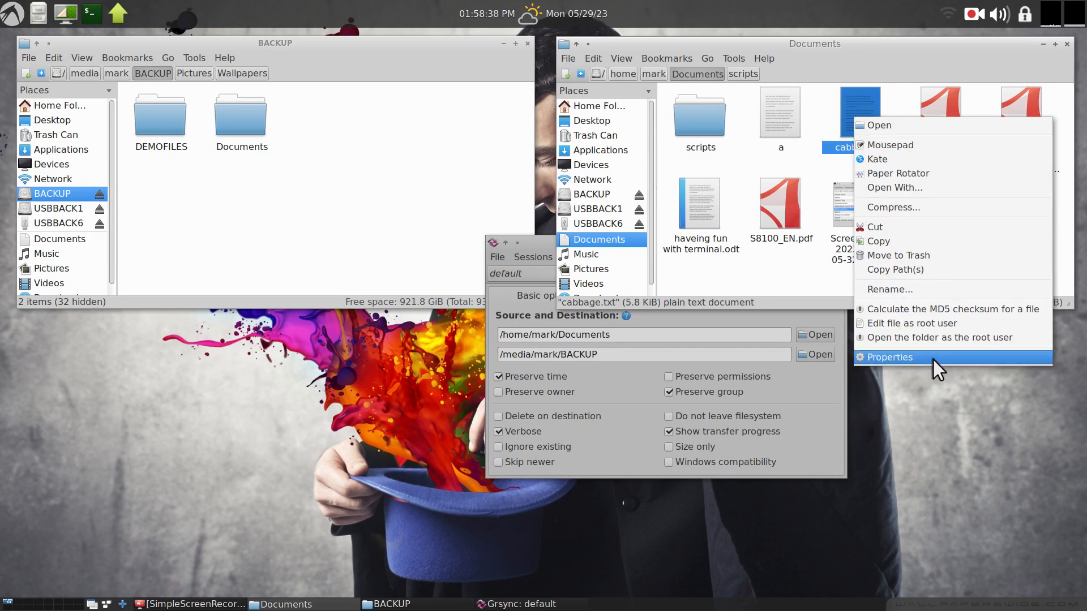
left_click(806, 266)
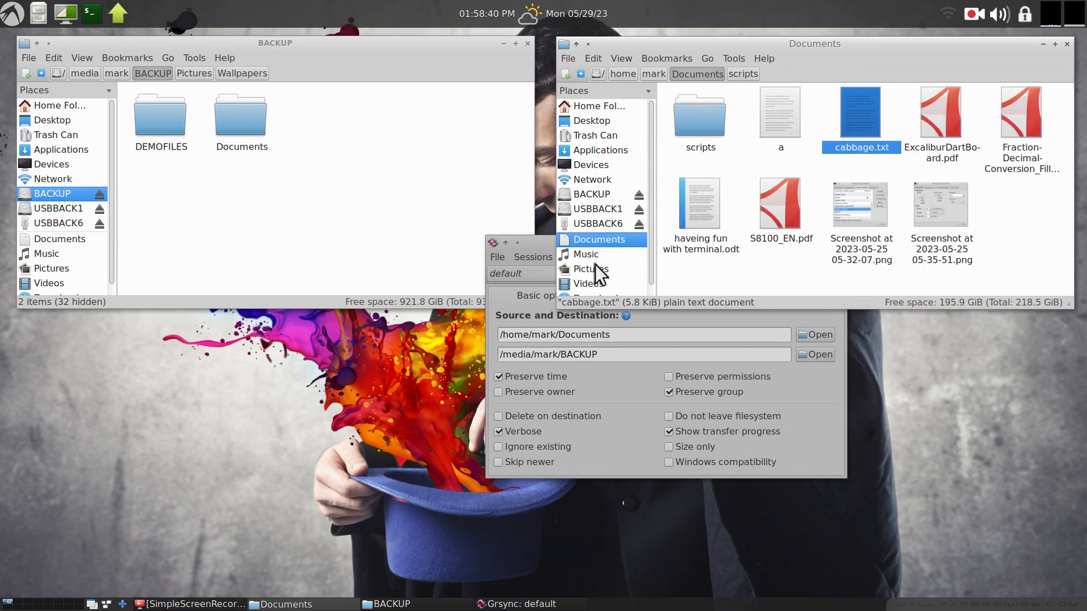
left_click(541, 244)
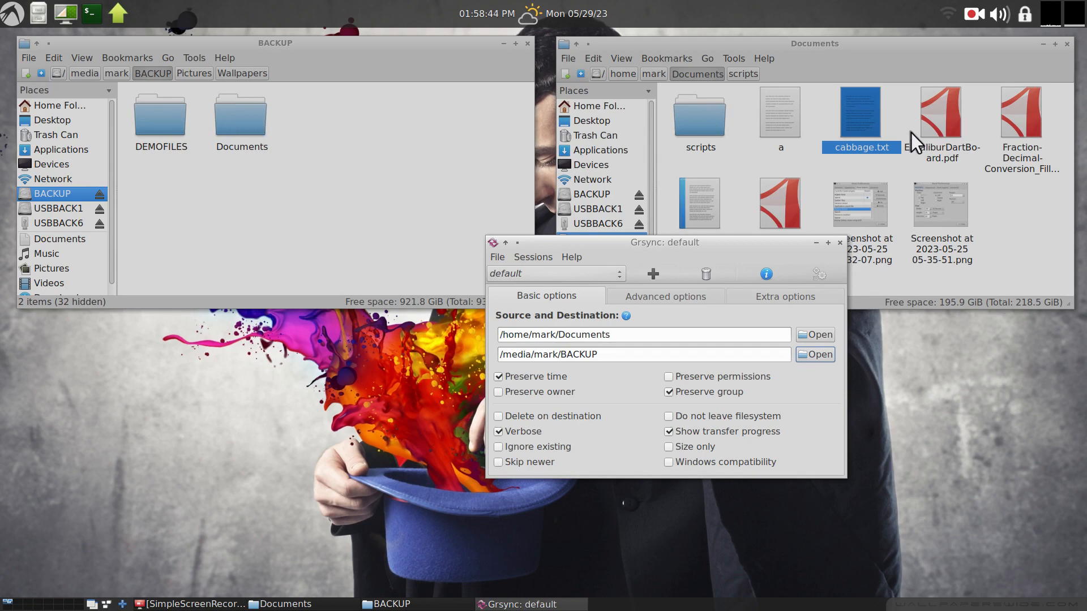
Open the cabbage.txt copy in BACKUP's Documents folder and the home copy to compare their contents, closing both.
double_click(249, 116)
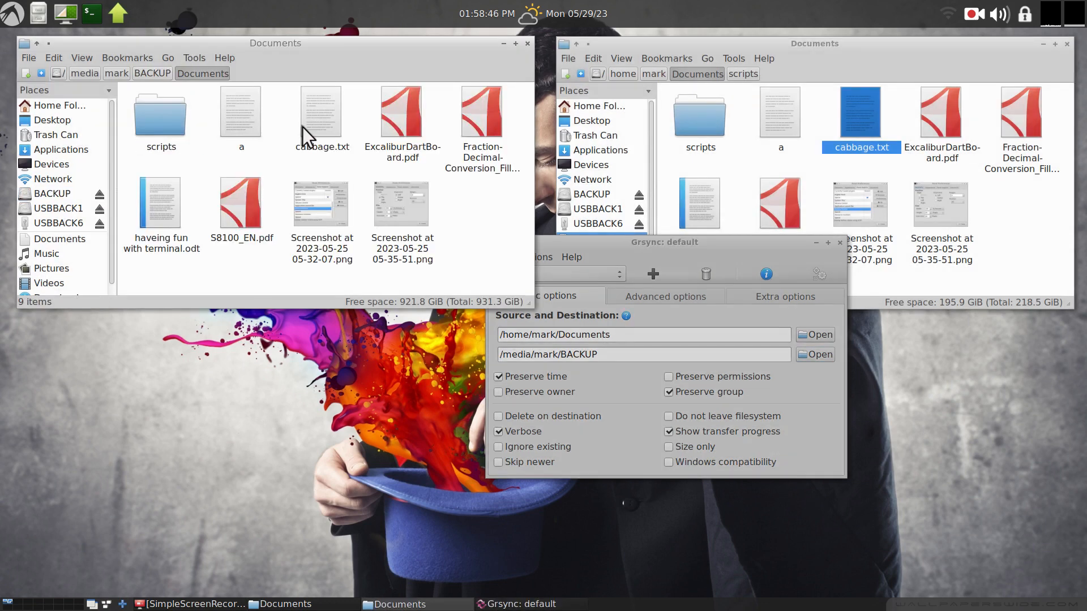
double_click(321, 107)
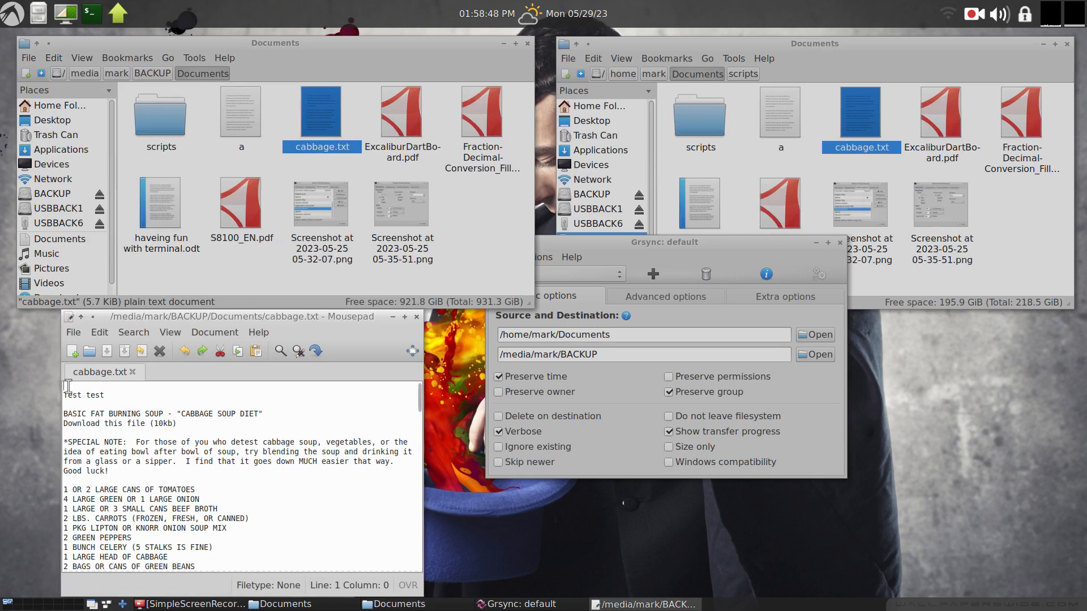
left_click(417, 317)
double_click(863, 114)
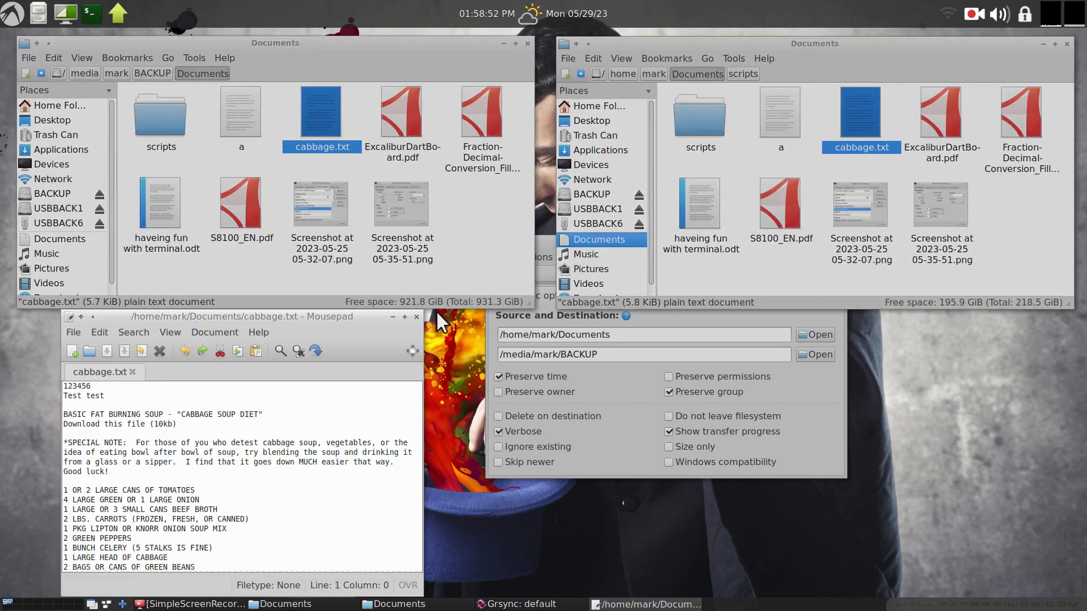
left_click(419, 319)
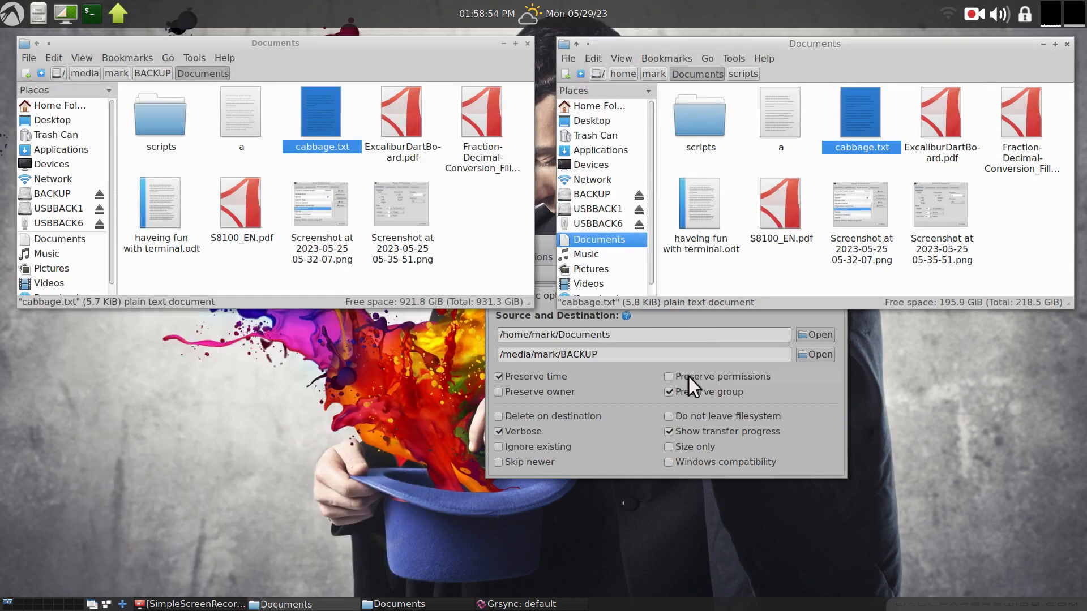
Synchronize the edited Documents folder to BACKUP with Grsync and close the progress window.
left_click(744, 328)
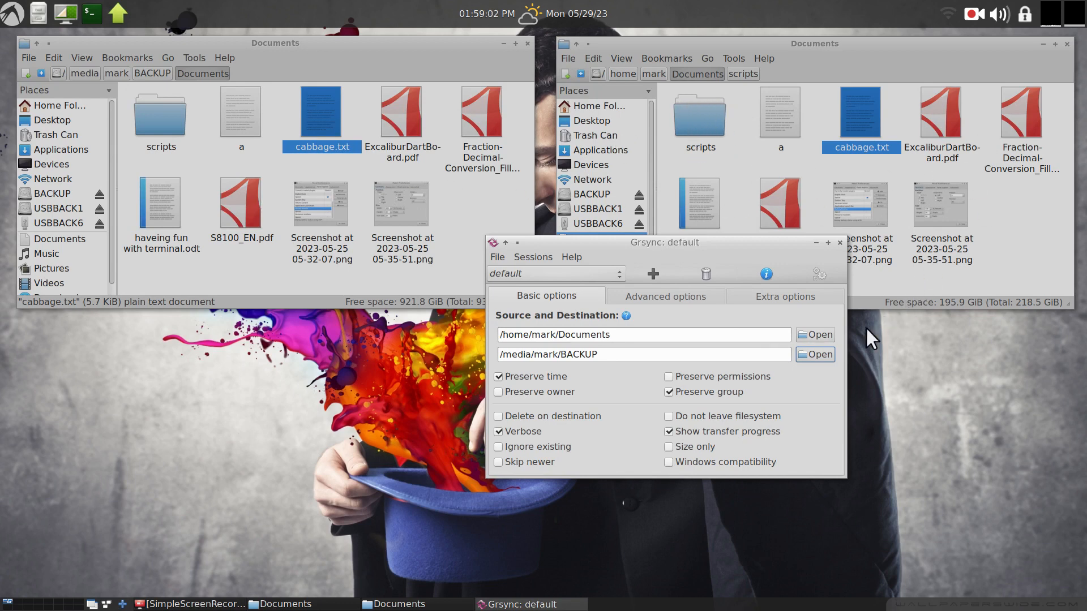
left_click(820, 277)
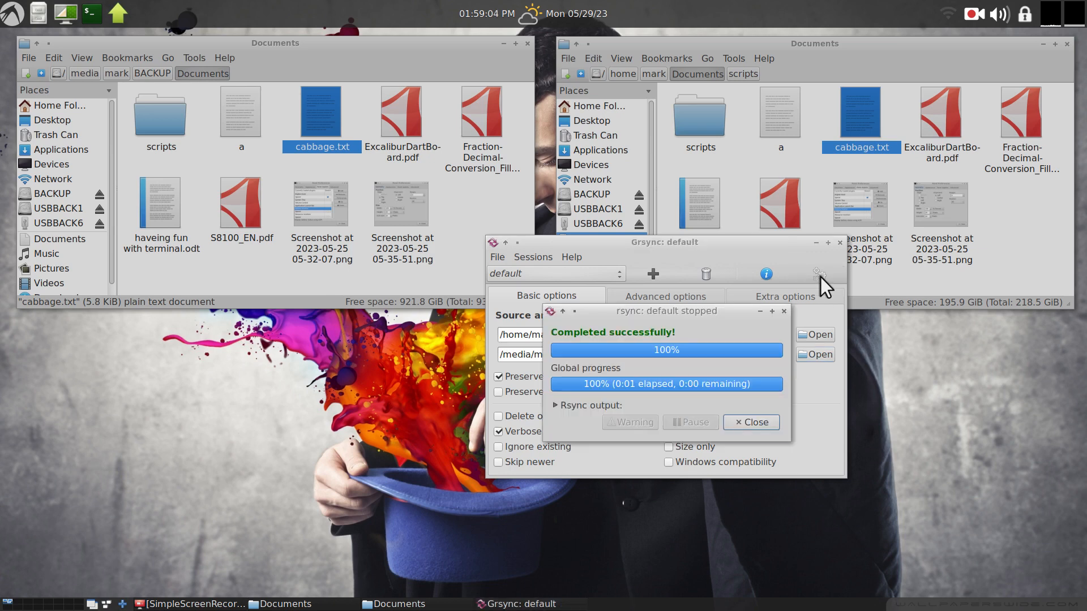
left_click(784, 311)
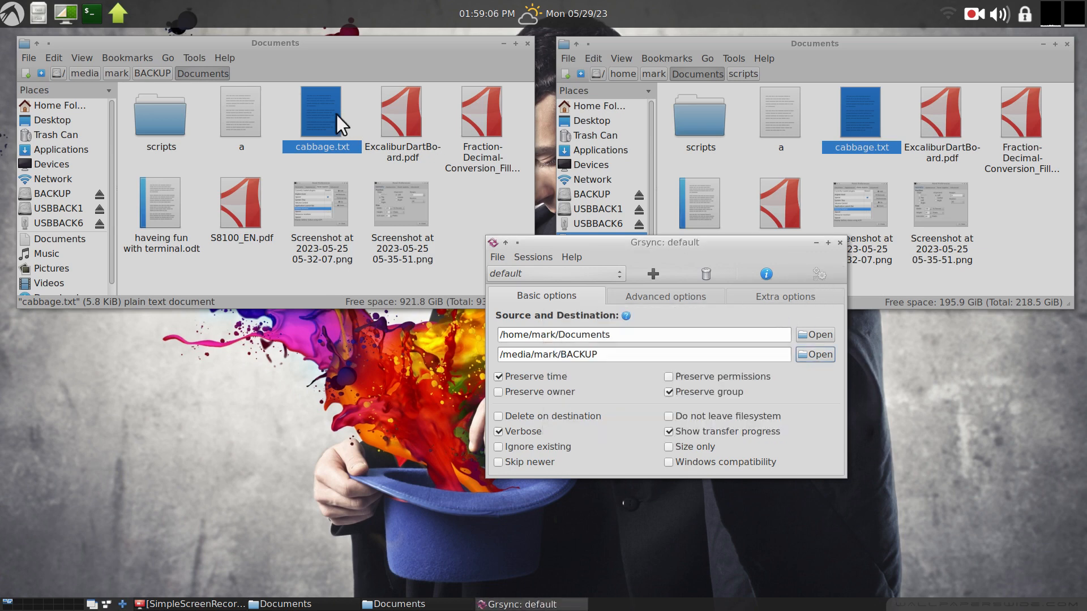
Open the backed-up cabbage.txt on BACKUP to check its contents, then close it.
double_click(322, 117)
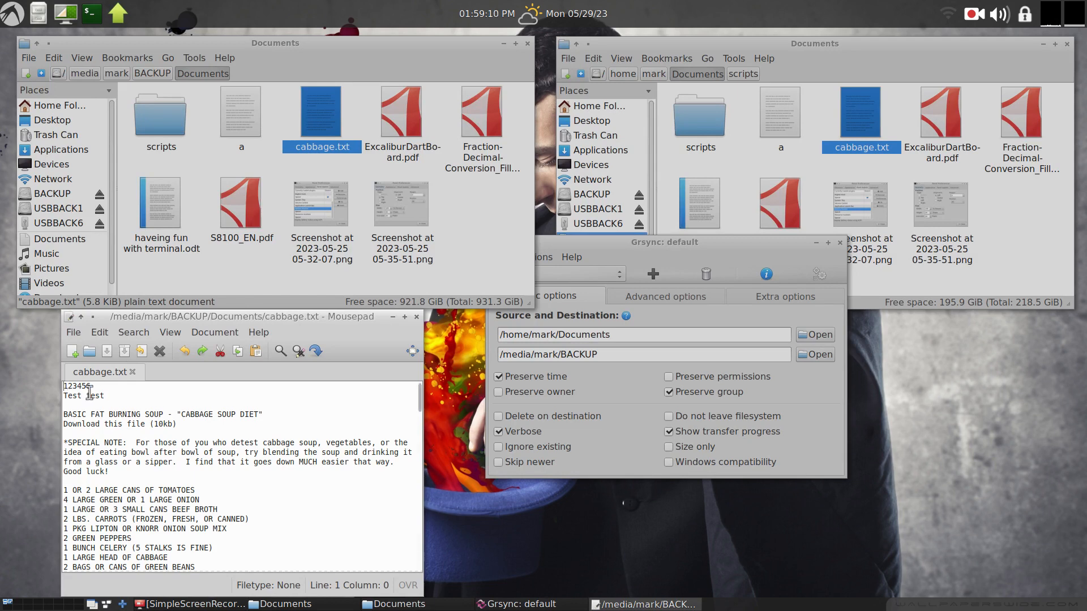
left_click(416, 317)
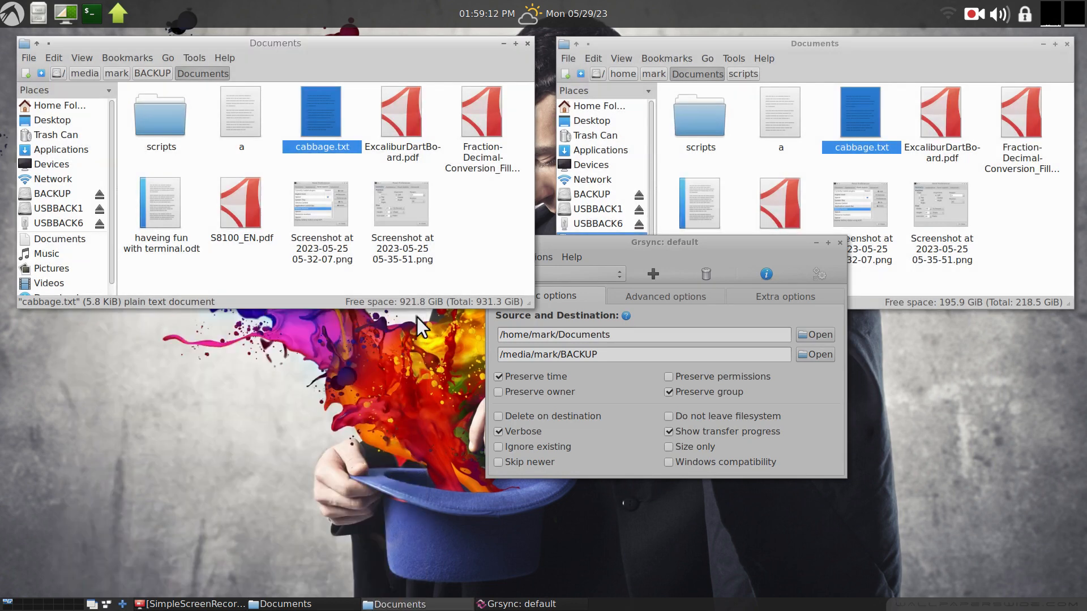
left_click(668, 244)
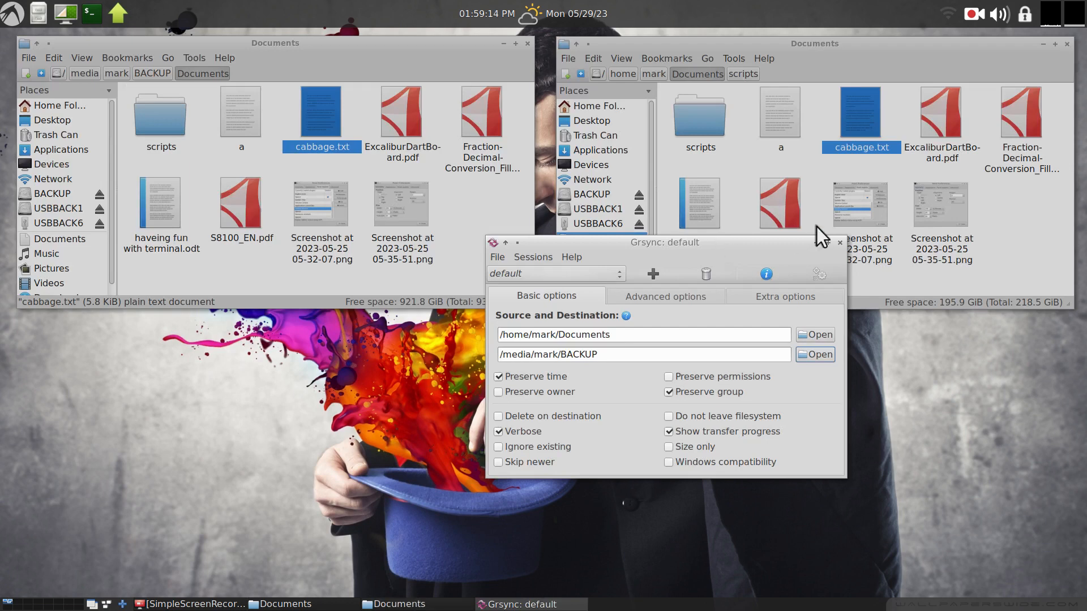
left_click_drag(737, 249, 707, 334)
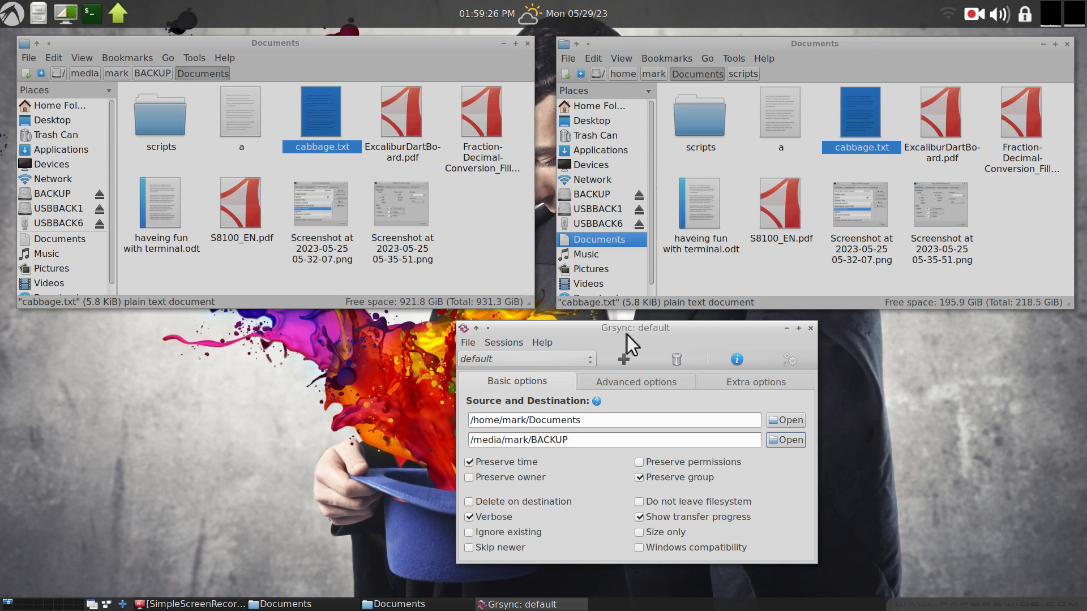
left_click_drag(696, 334, 643, 318)
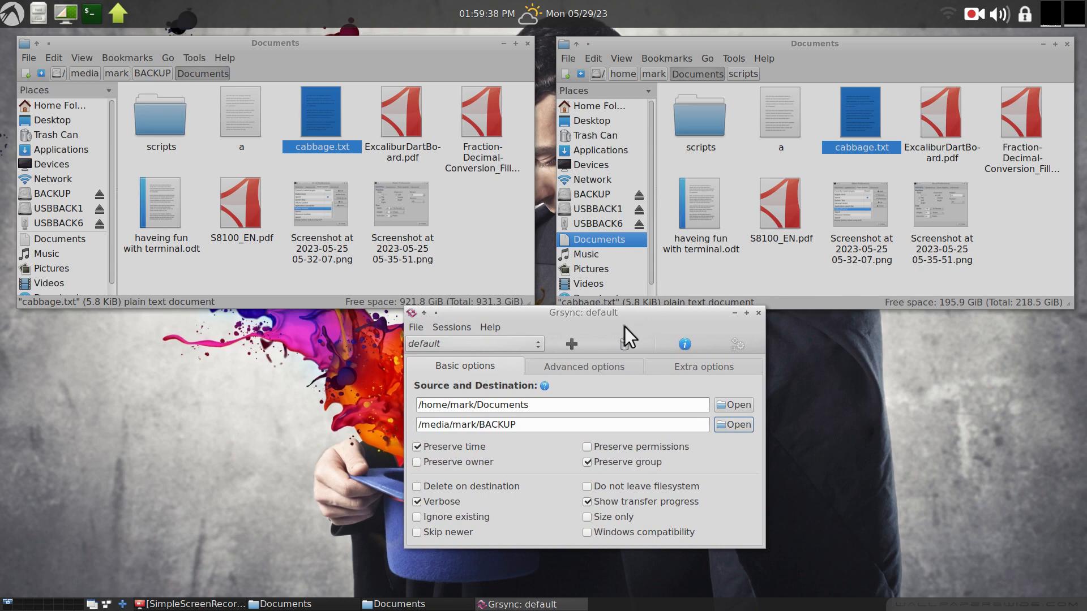
left_click_drag(614, 320, 688, 133)
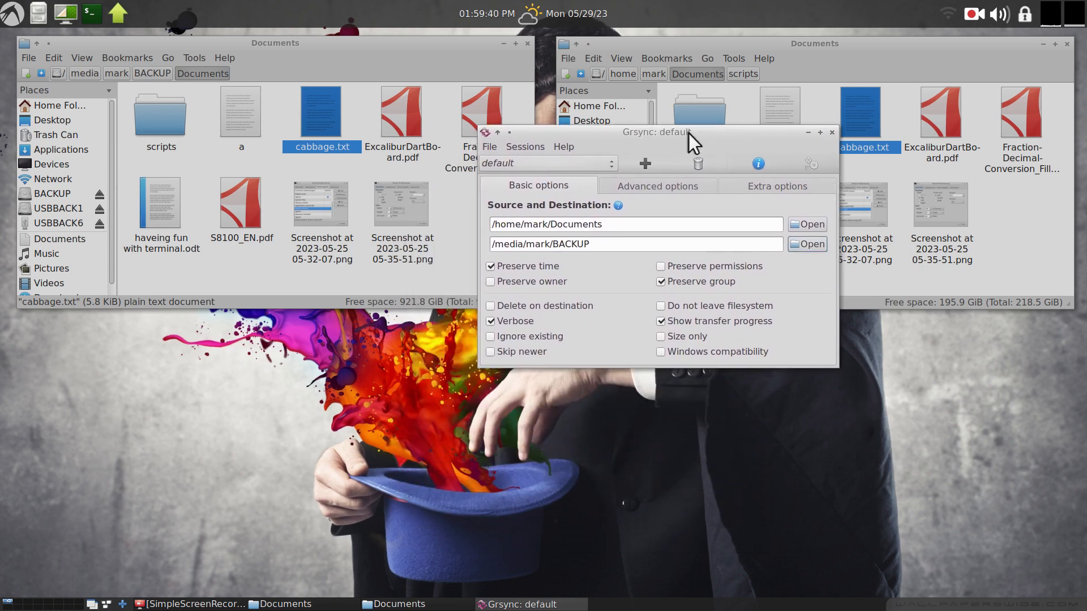
Open a new file manager window on USBBACK1 and permanently delete its Documents, Music and Pictures folders.
left_click(392, 51)
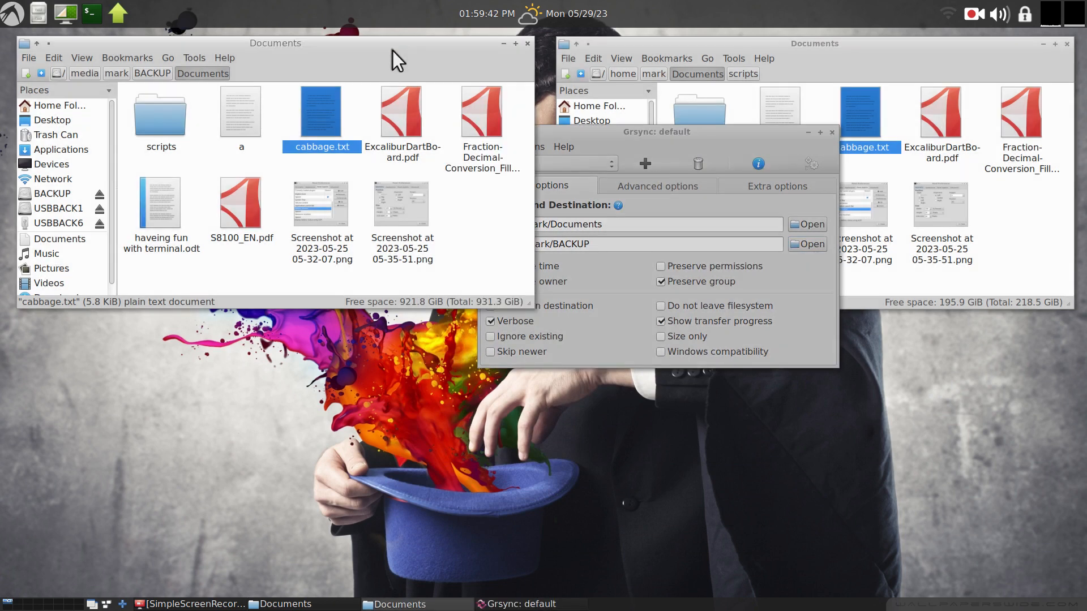
key("ctrl+n")
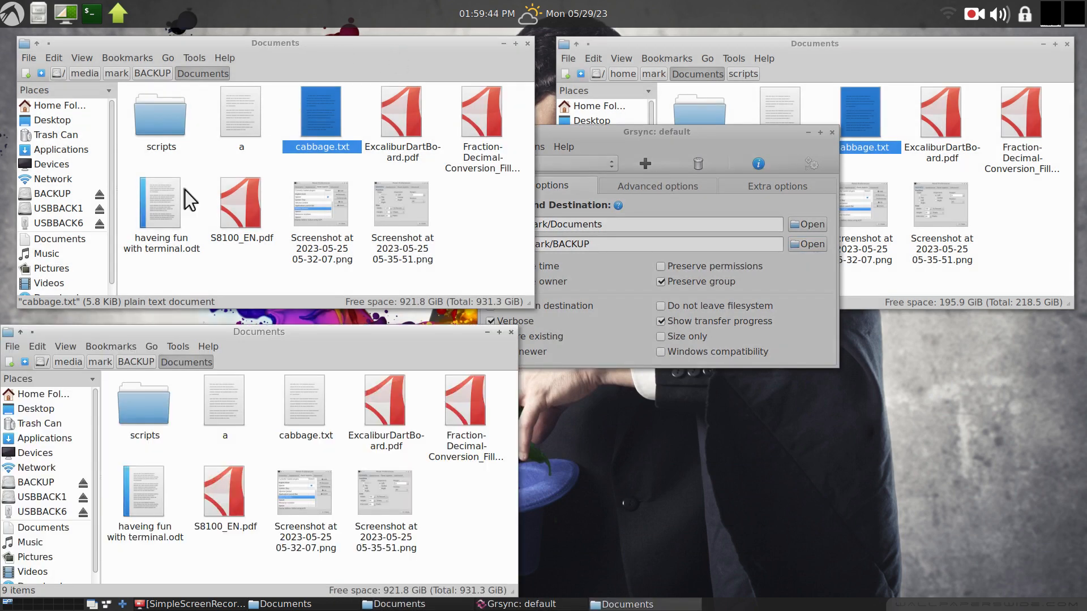
left_click(46, 498)
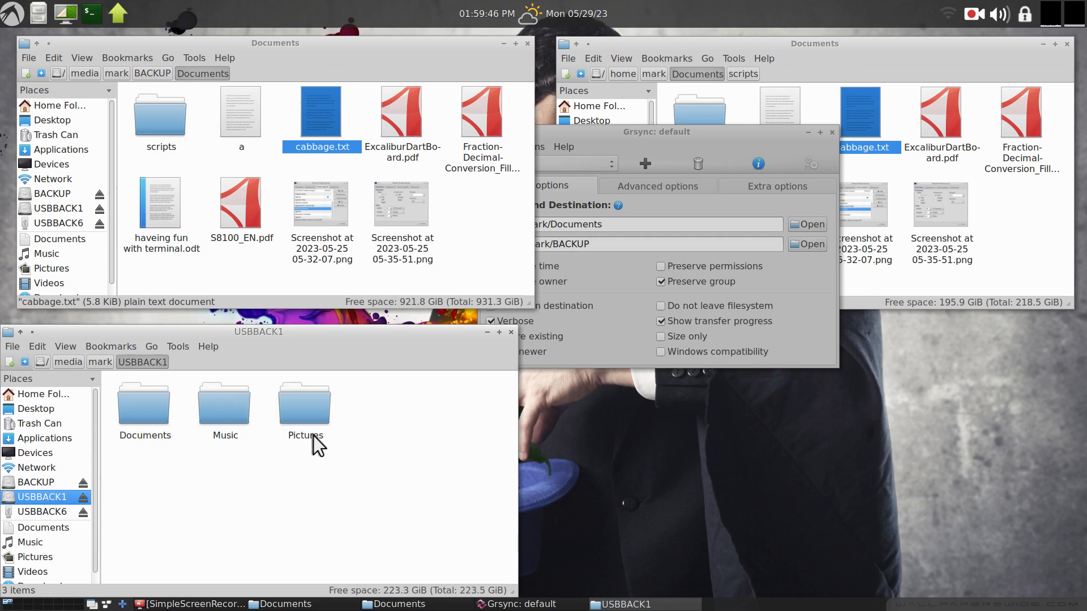
left_click_drag(372, 396, 138, 479)
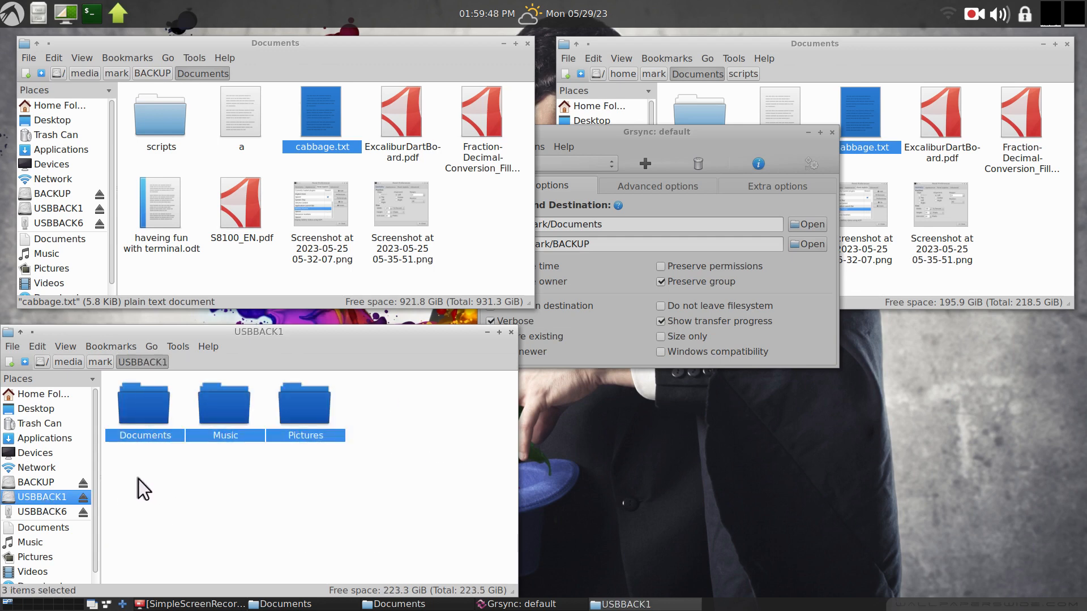
key("Delete")
left_click(388, 507)
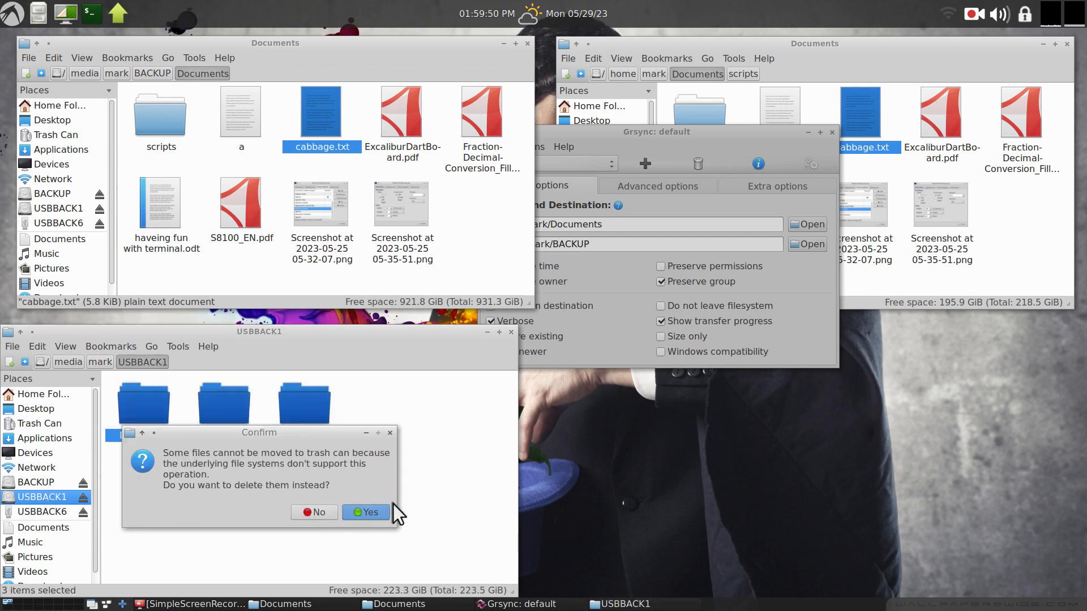
left_click(392, 511)
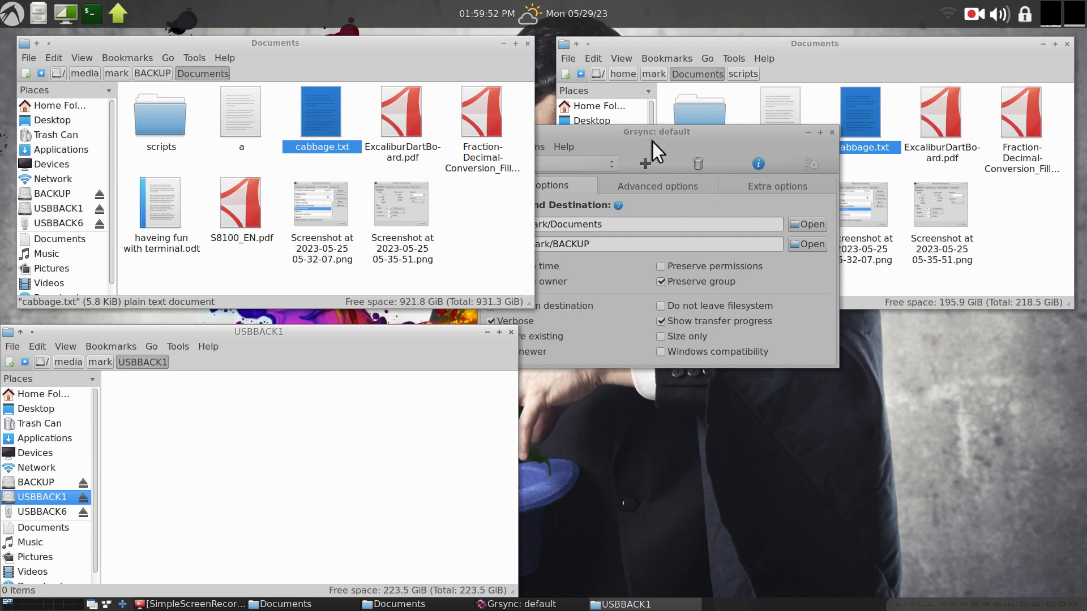
Set the Grsync destination to /media/mark/USBBACK1, execute the session and close the progress window.
left_click_drag(652, 133, 726, 311)
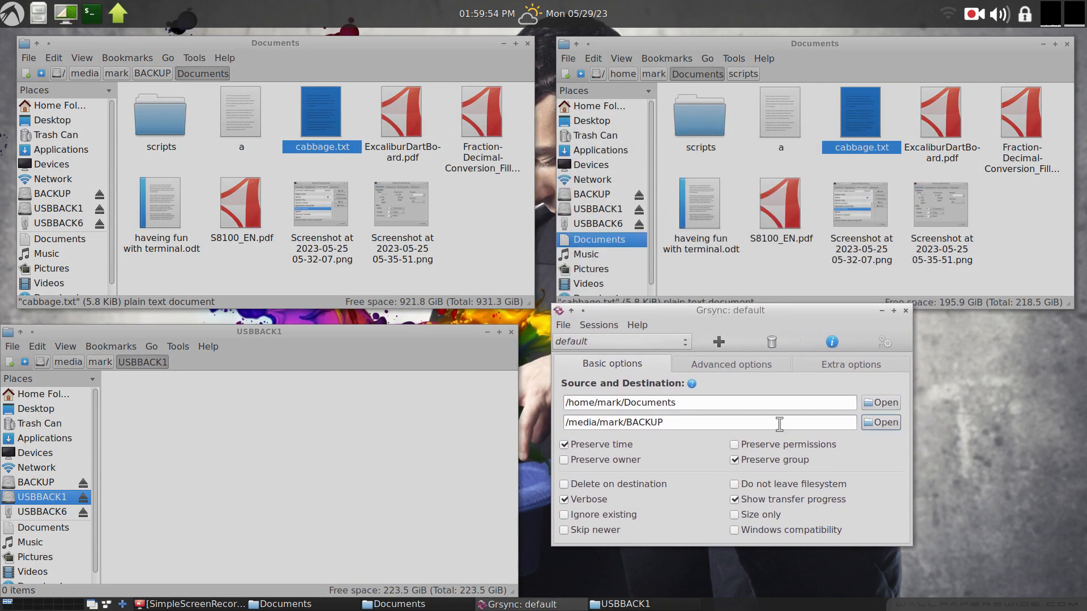
left_click(885, 422)
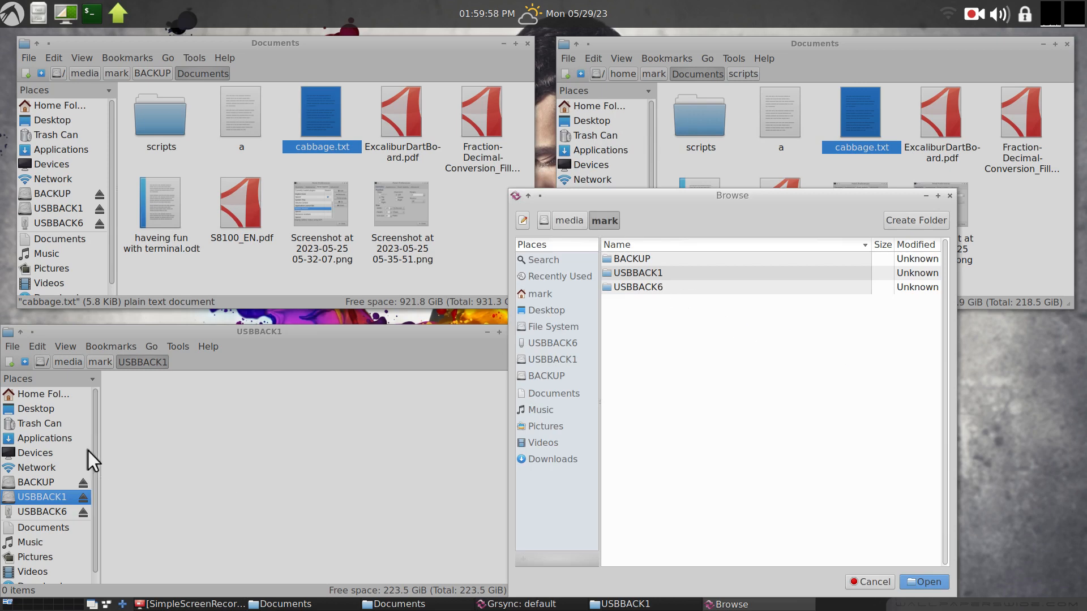
left_click(551, 360)
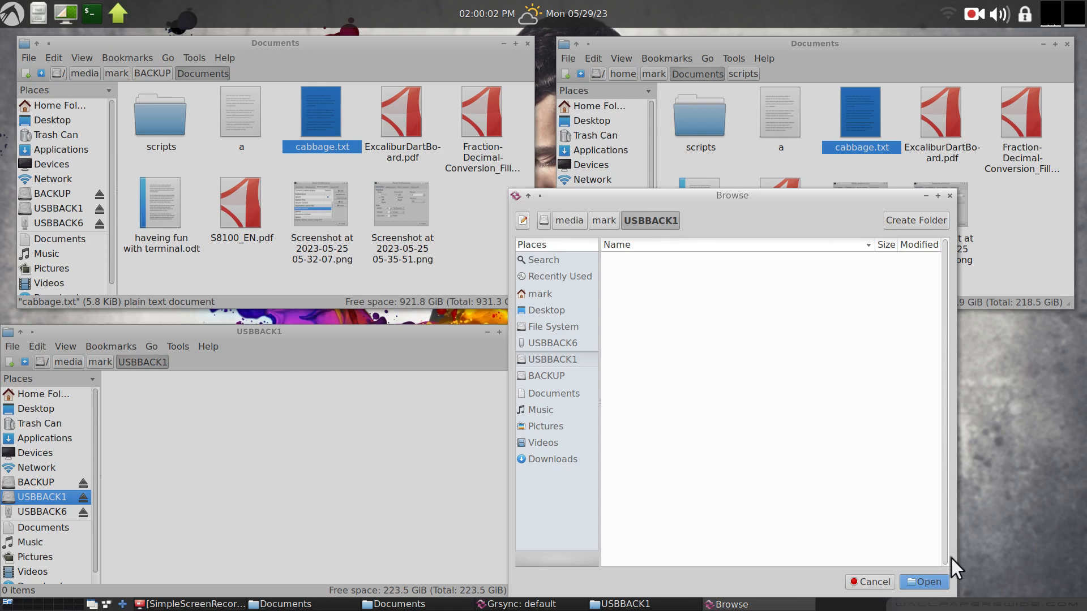
left_click(924, 578)
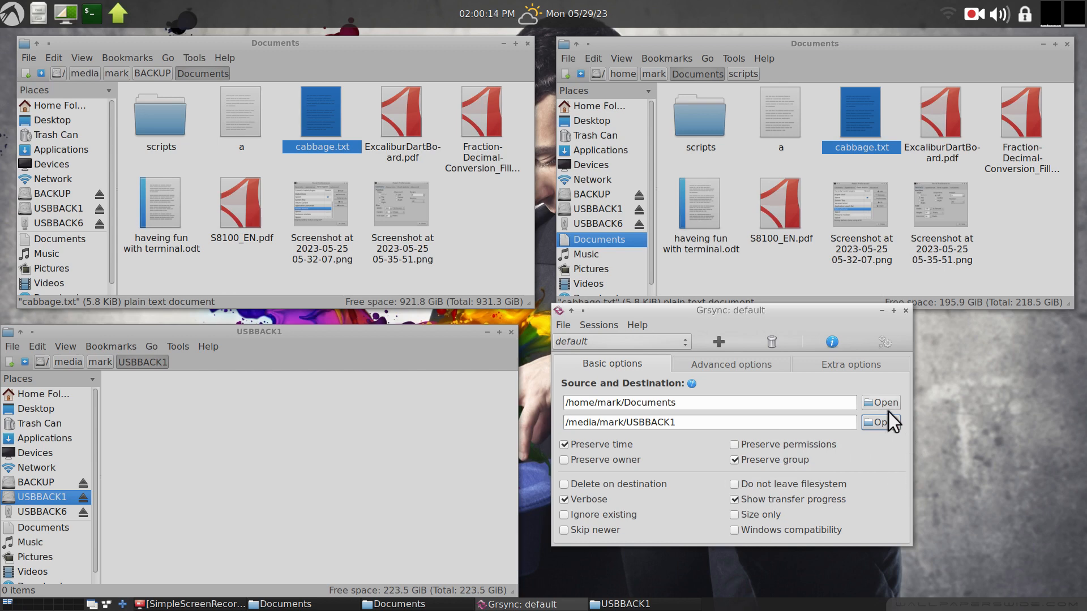
left_click(885, 343)
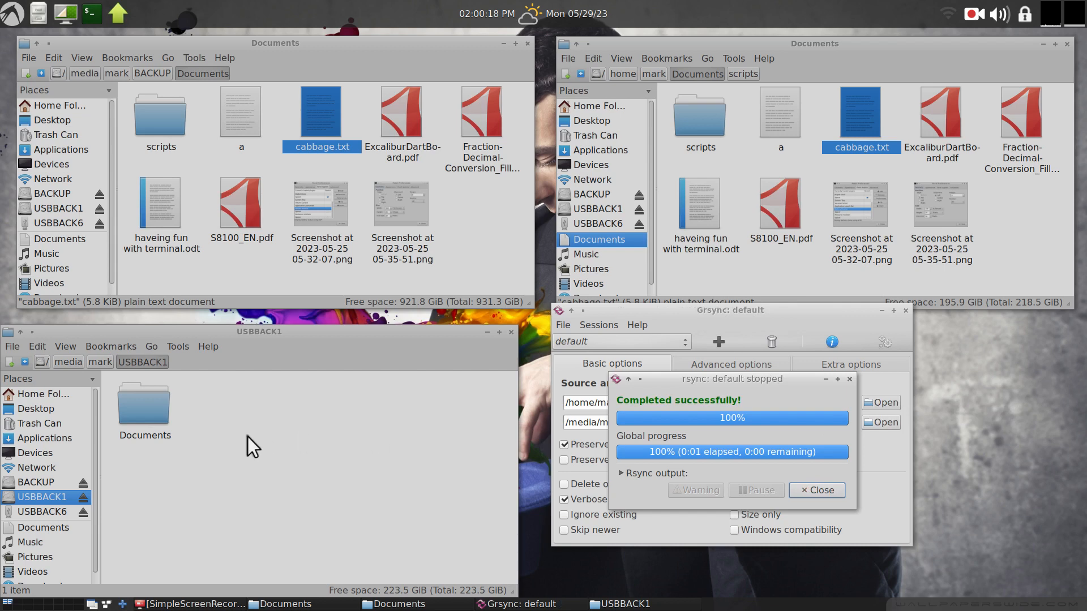
left_click(819, 490)
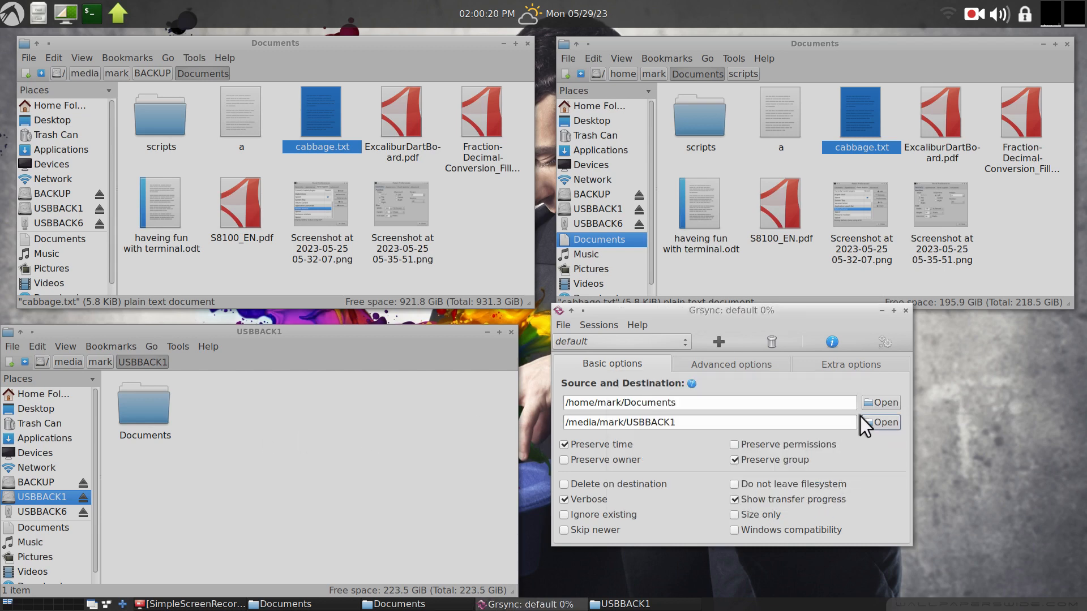
Set the Grsync source folder to /home/mark/Music.
left_click(871, 403)
left_click(637, 316)
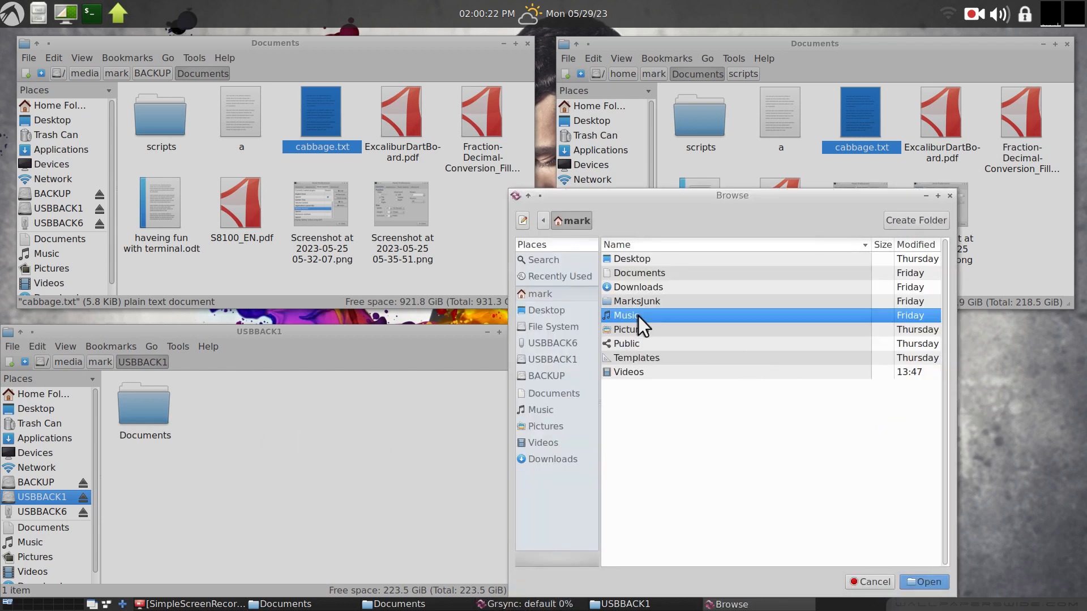
left_click(923, 582)
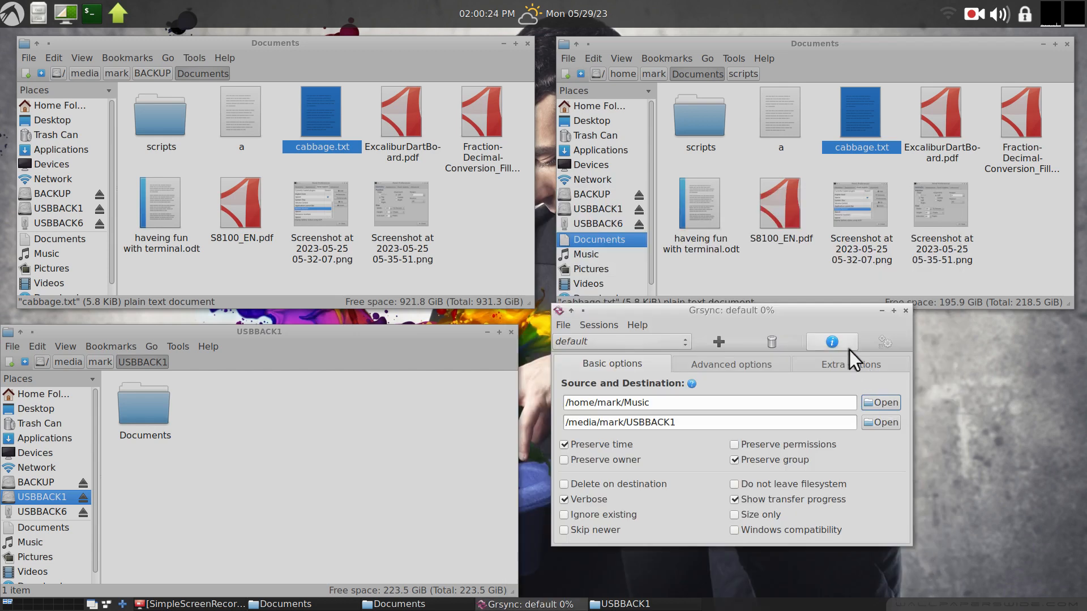
Execute the Grsync session to back up Music to USBBACK1.
left_click(879, 343)
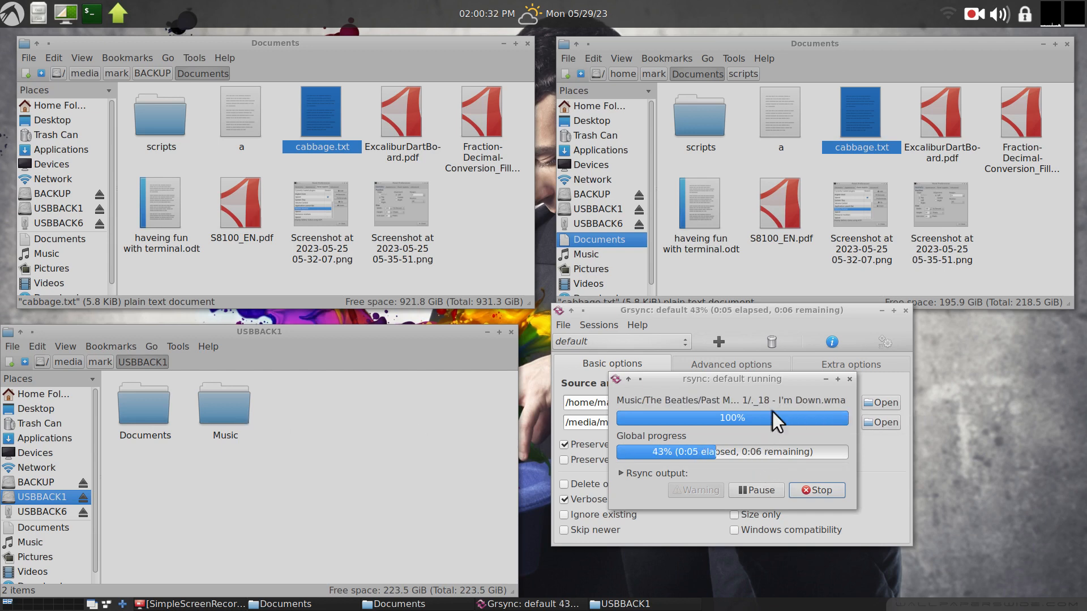
Open the scripts folder and MyBackup's permissions, switch its Execute access to Nobody and back to Only owner.
double_click(708, 115)
right_click(766, 110)
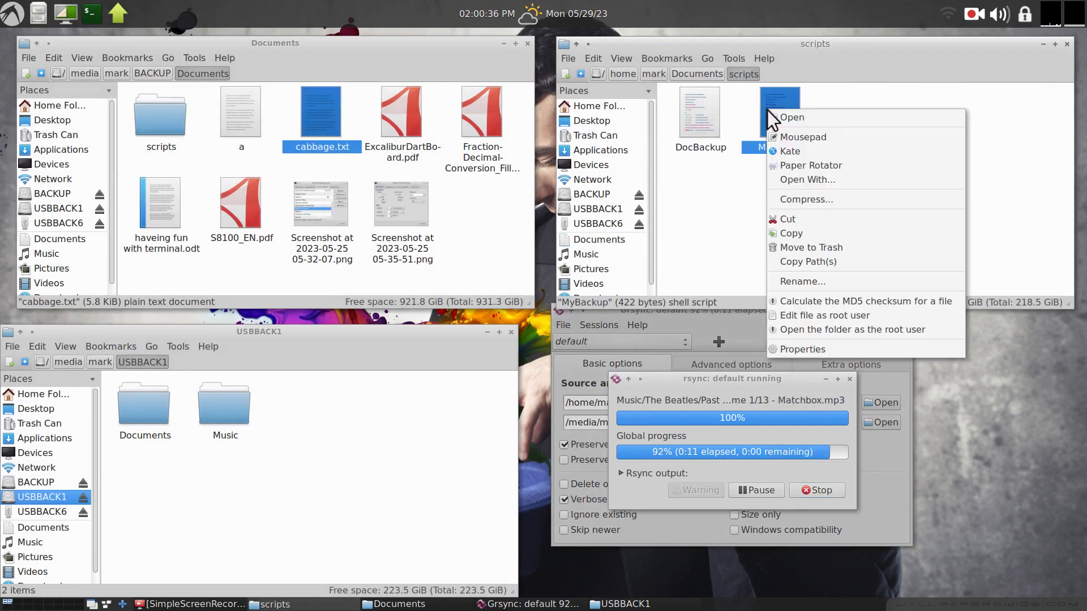
left_click(866, 351)
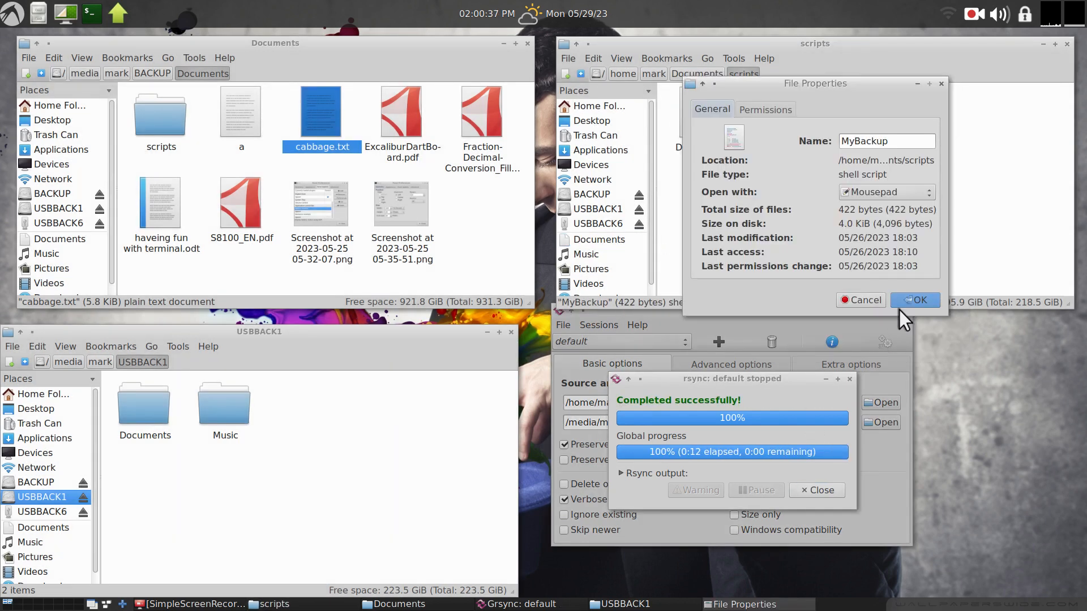
left_click(768, 108)
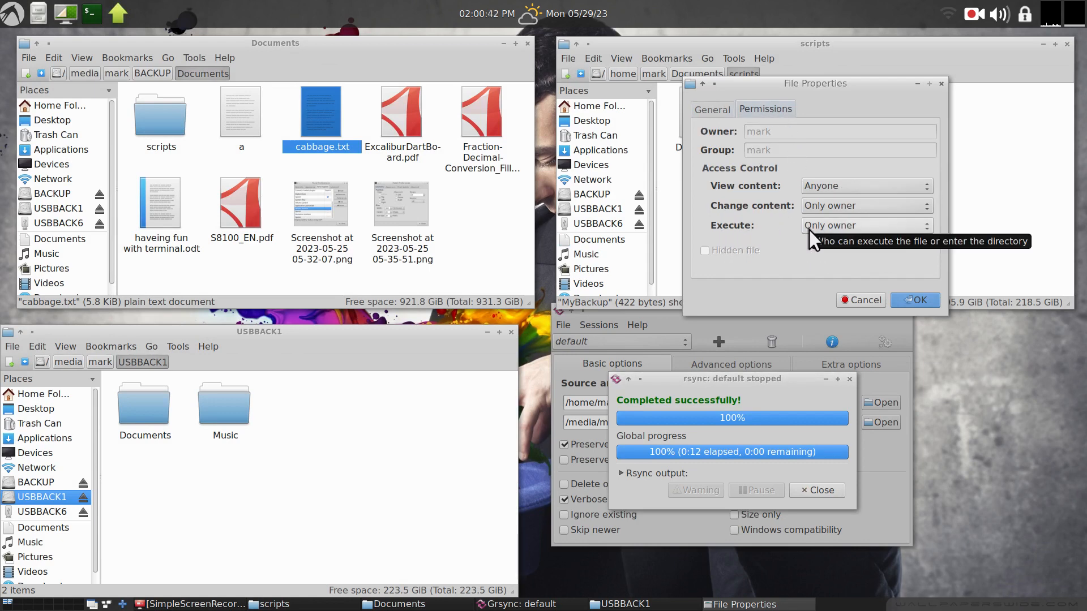
left_click(834, 226)
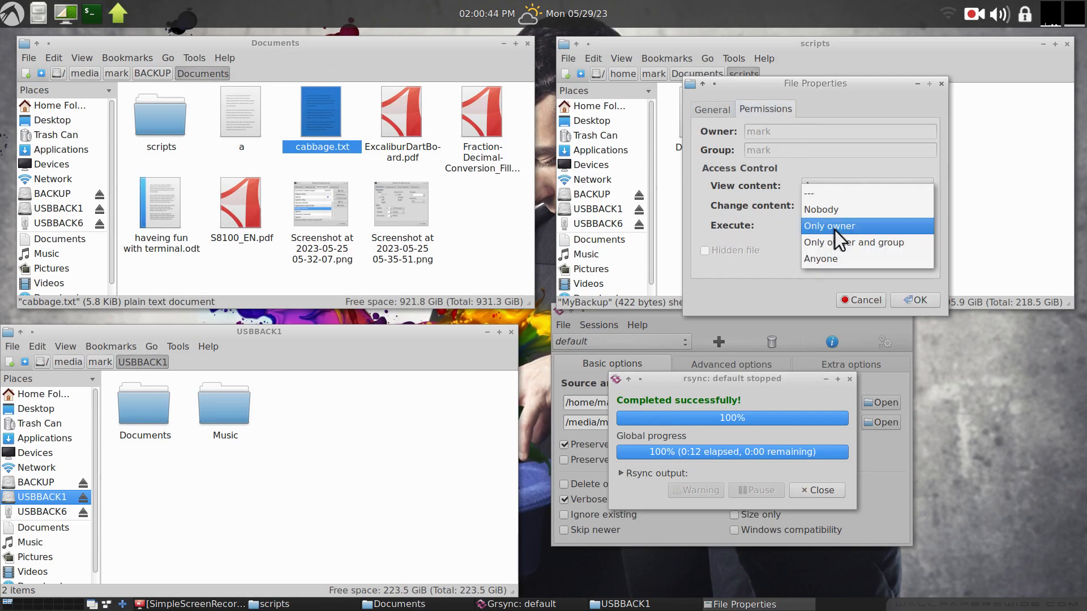
left_click(850, 209)
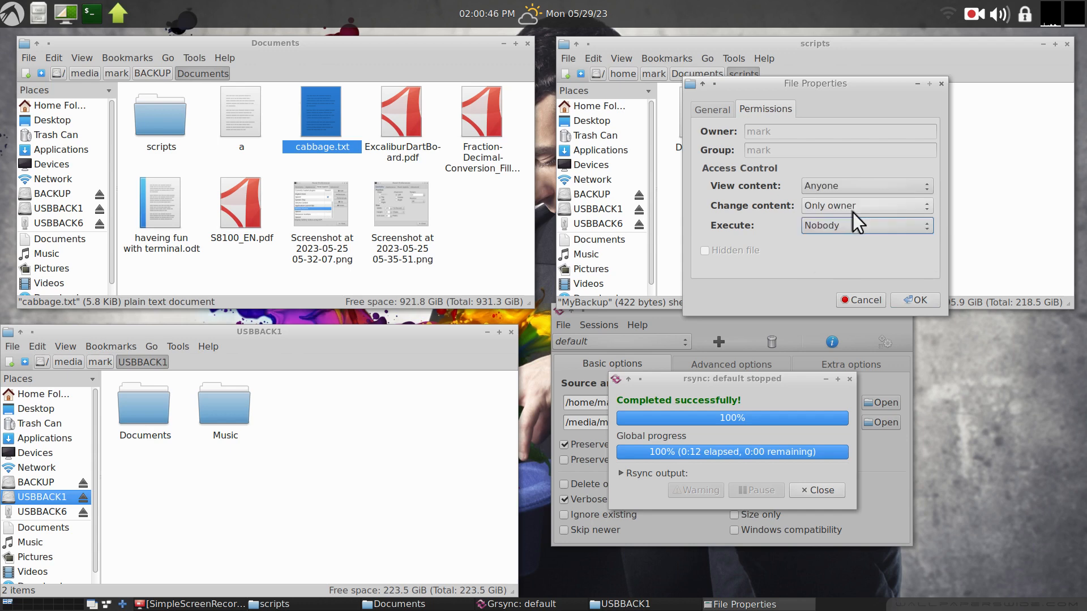
left_click(856, 223)
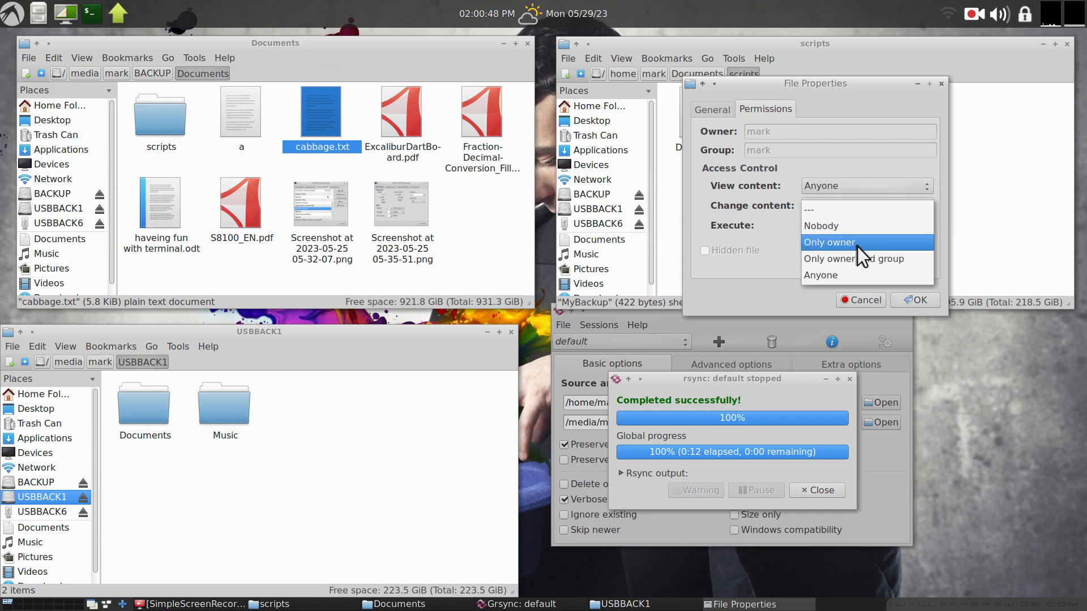
left_click(856, 247)
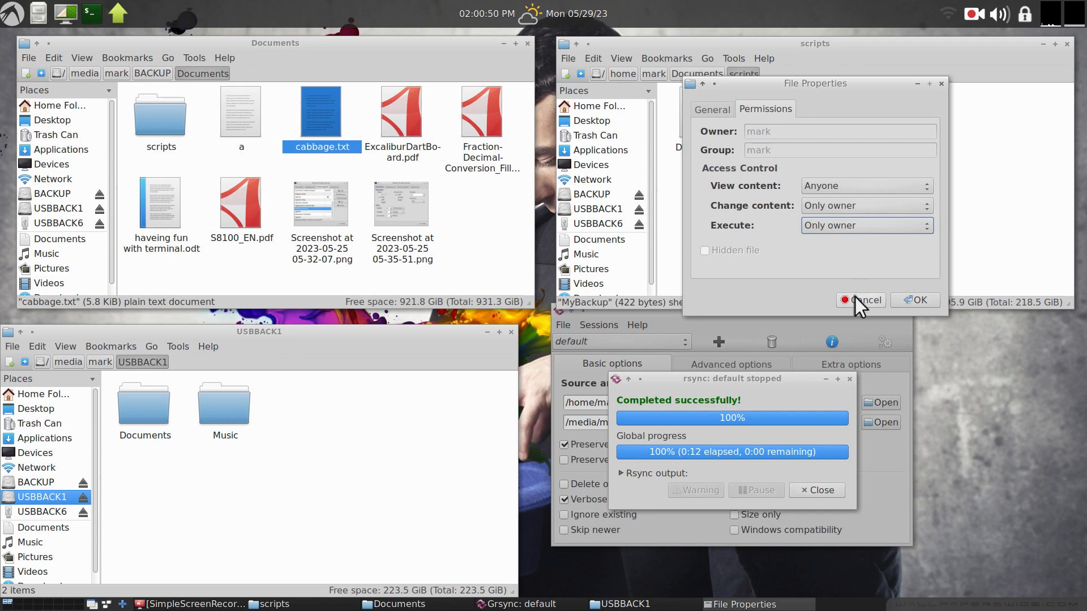
left_click(916, 300)
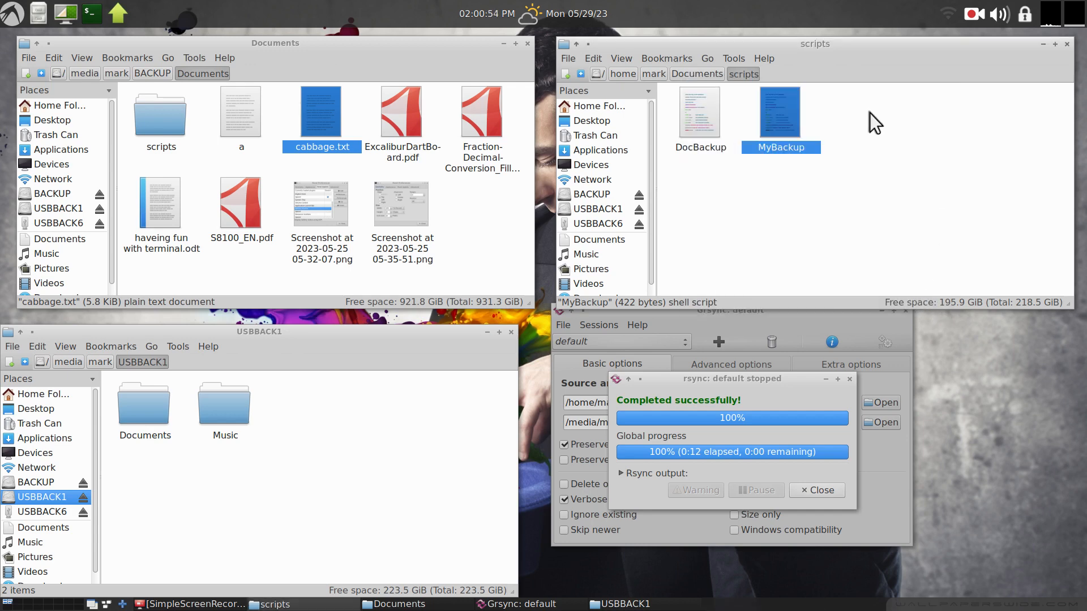
Open MyBackup's properties again to review its Permissions settings, then close them.
right_click(776, 110)
left_click(828, 346)
left_click(765, 110)
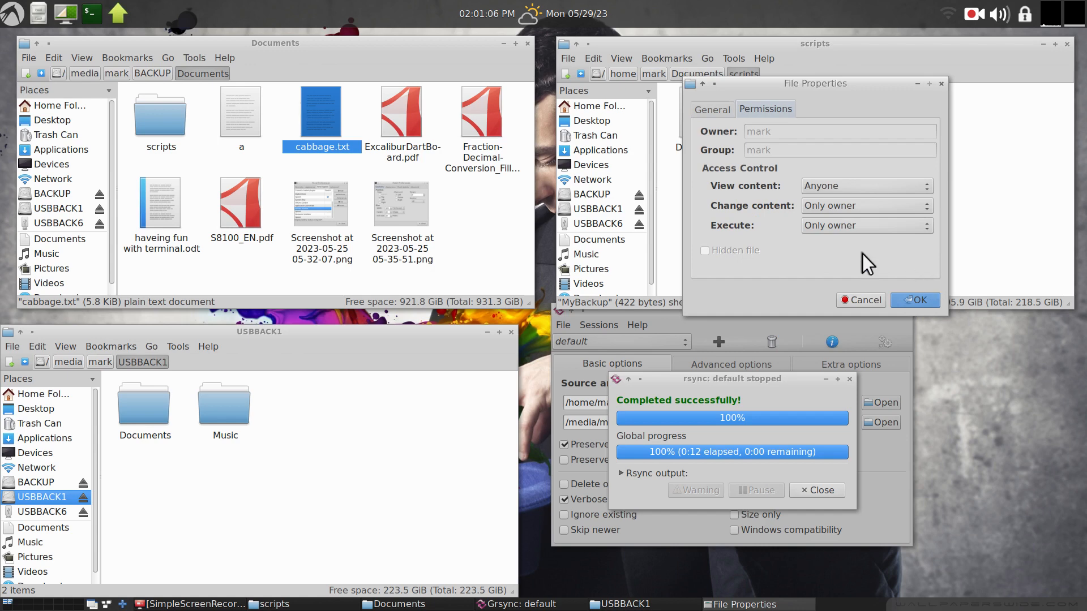
left_click(901, 299)
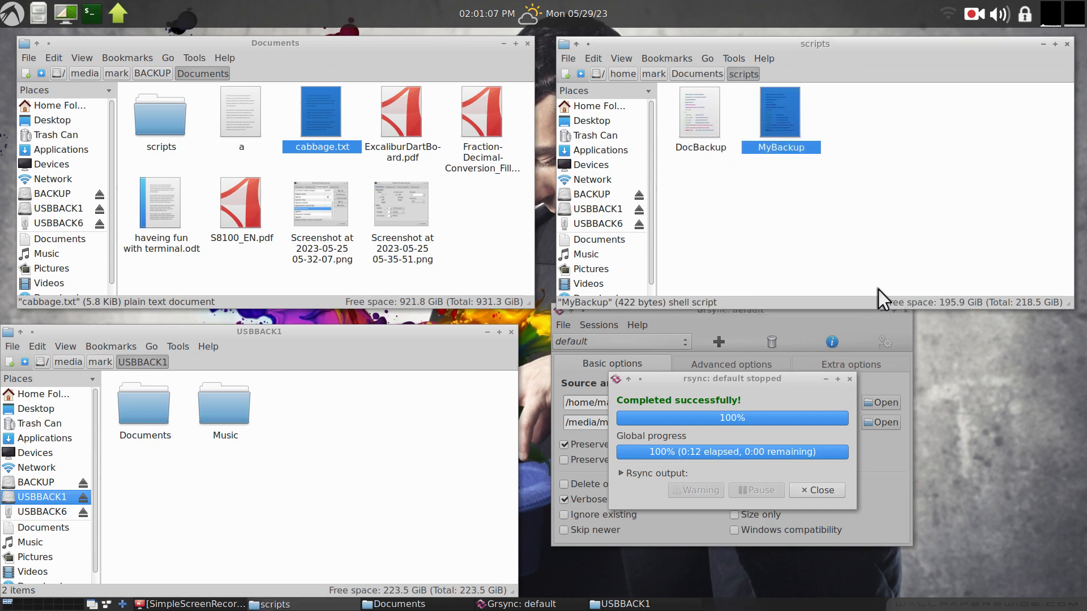
Switch the scripts window to the home folder and close the finished rsync progress window.
left_click(883, 206)
left_click(611, 106)
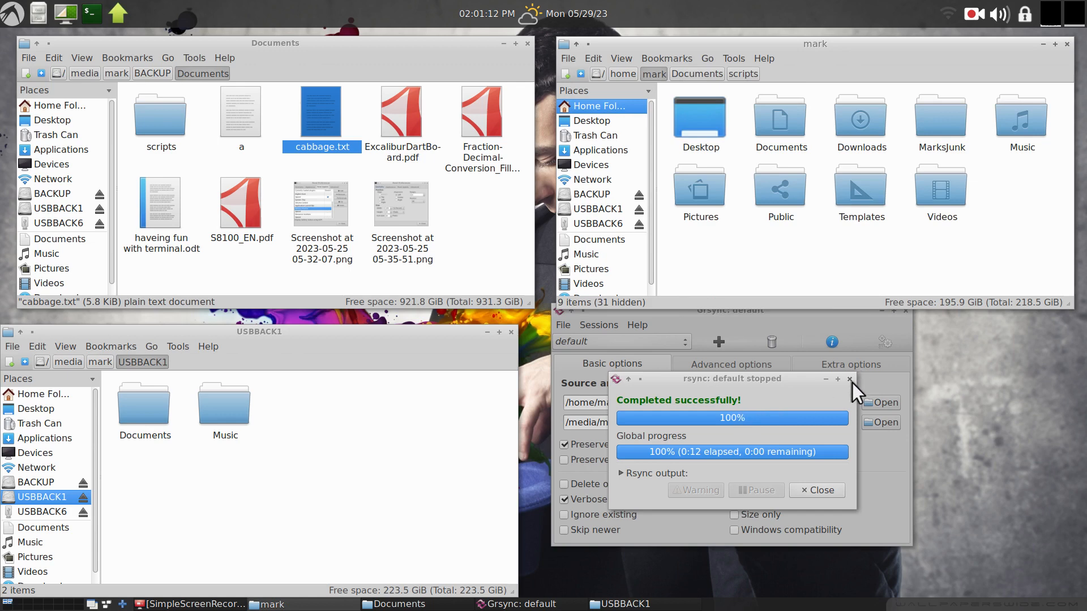
left_click(816, 490)
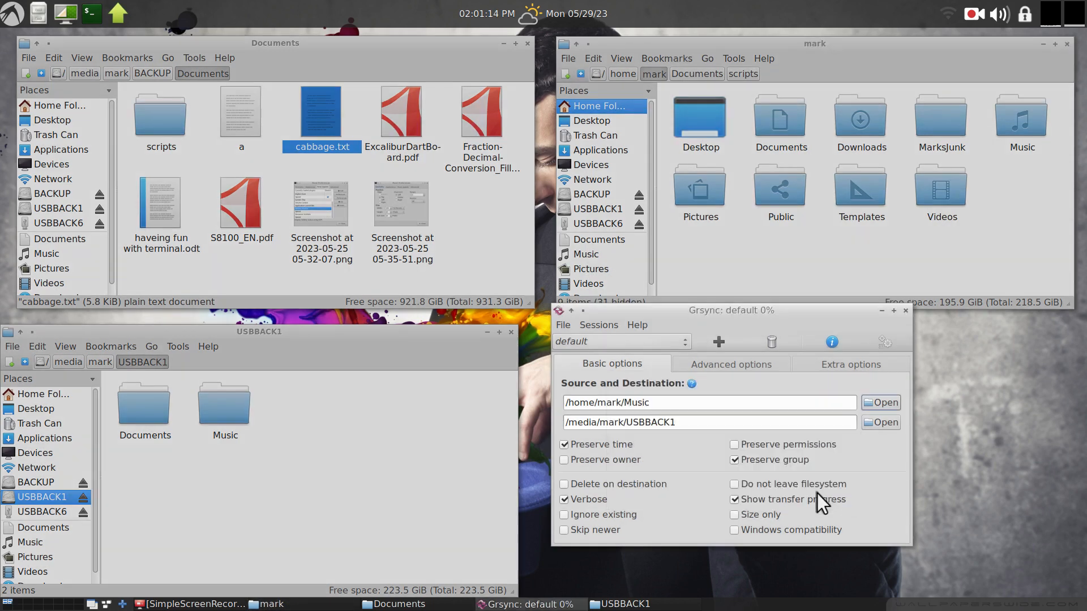
left_click_drag(781, 313, 491, 130)
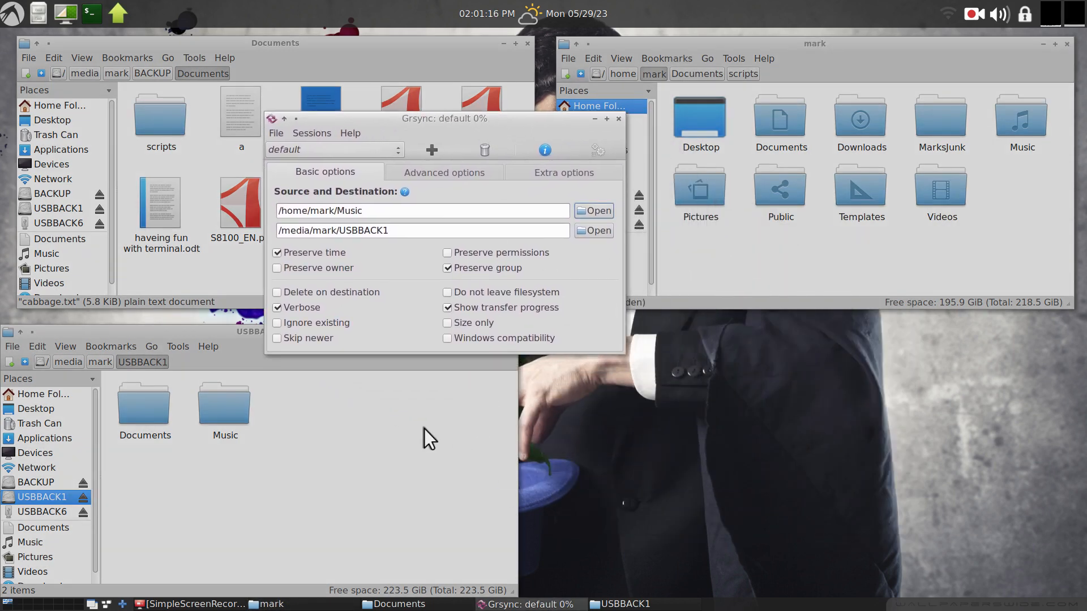
left_click(204, 333)
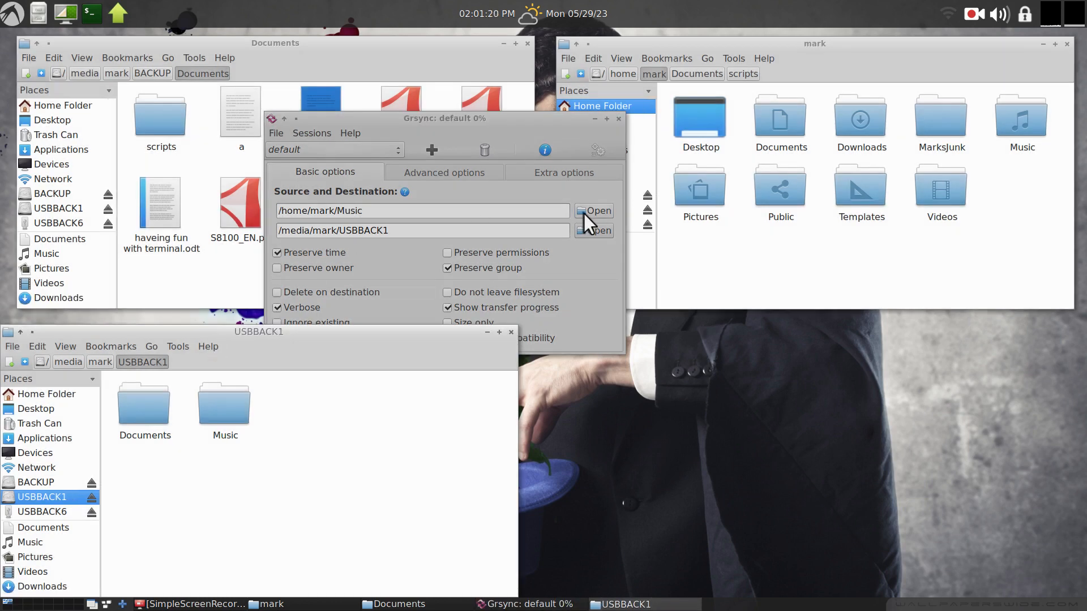
left_click_drag(329, 352, 332, 354)
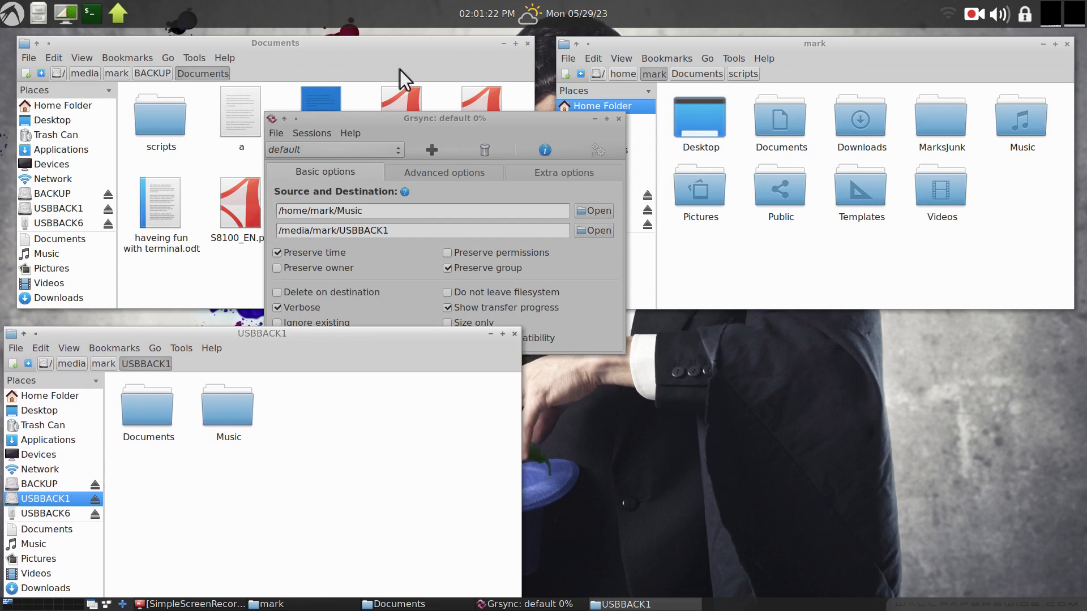
left_click_drag(781, 58, 807, 68)
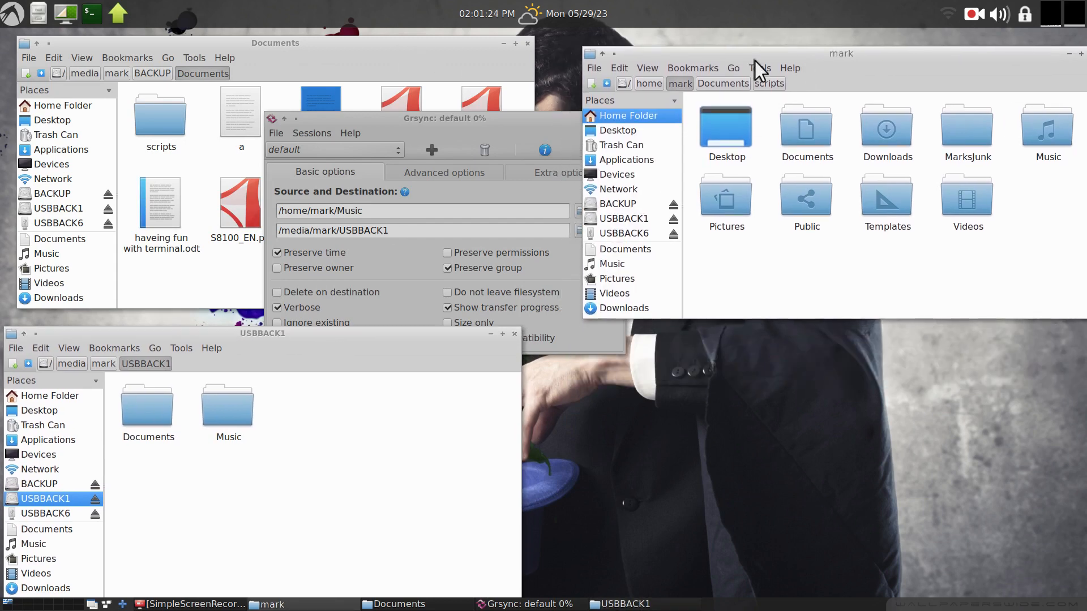
mouse_move(445, 59)
left_mouse_down()
mouse_move(446, 92)
mouse_move(436, 54)
left_mouse_up()
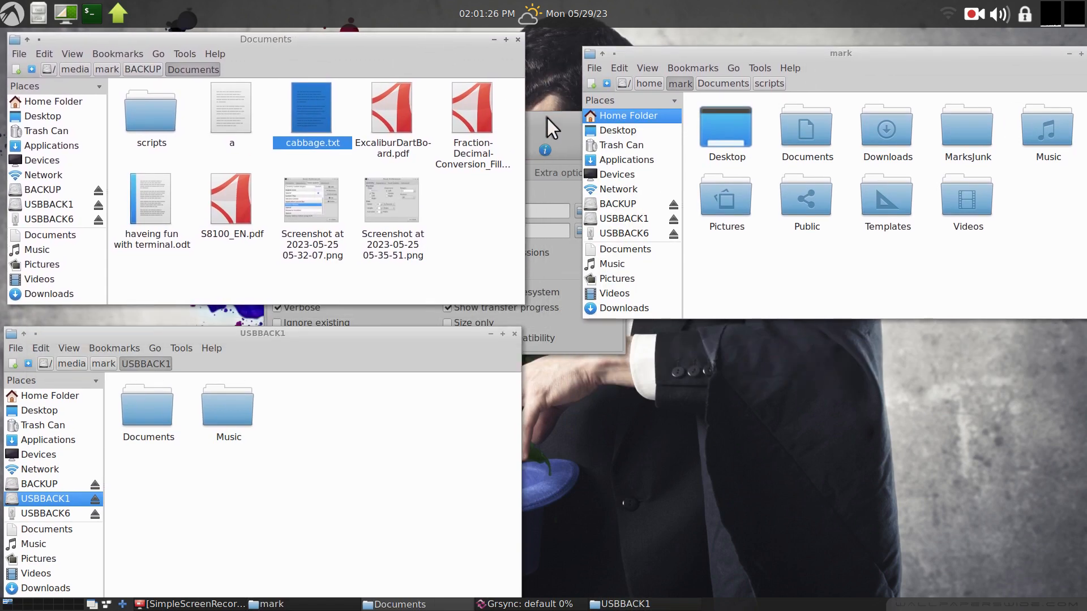
left_click(559, 152)
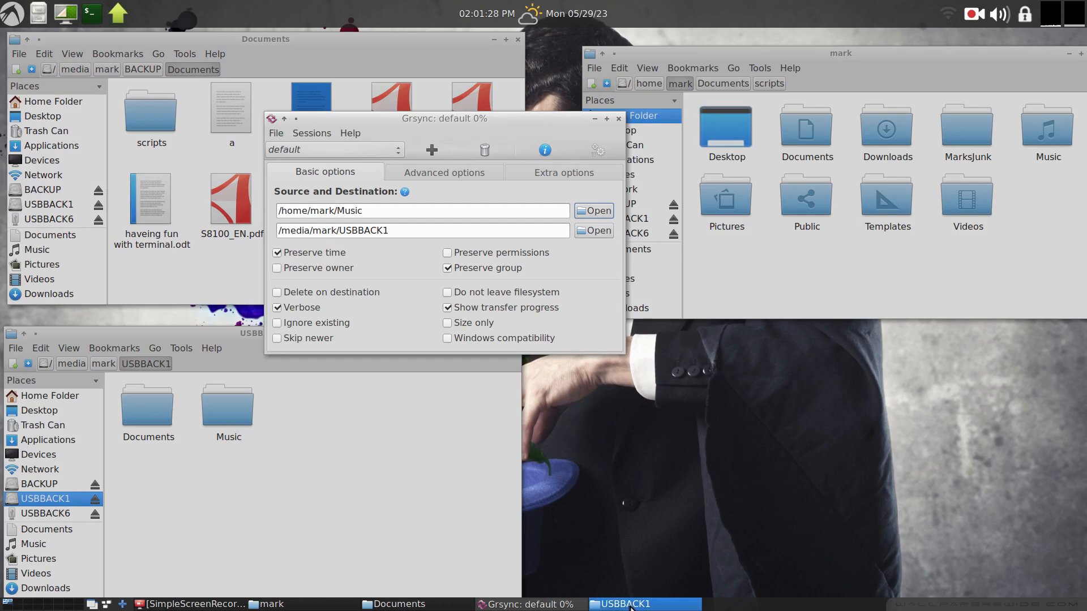
left_click(631, 604)
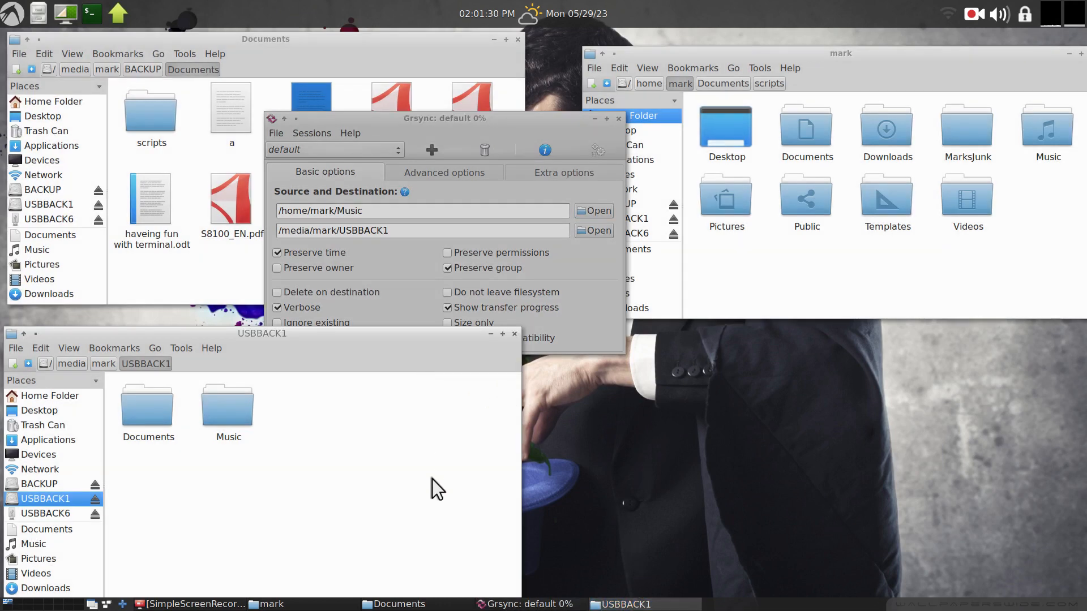
Open a new file manager window on USBBACK6 and permanently delete all four of its folders.
key("ctrl+n")
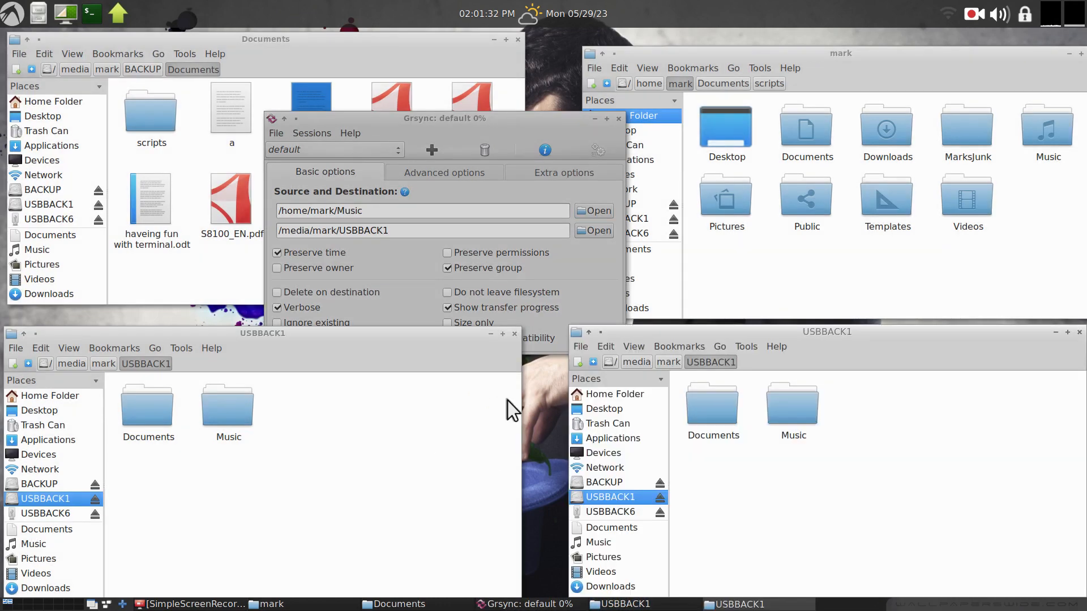
left_click_drag(523, 125, 436, 78)
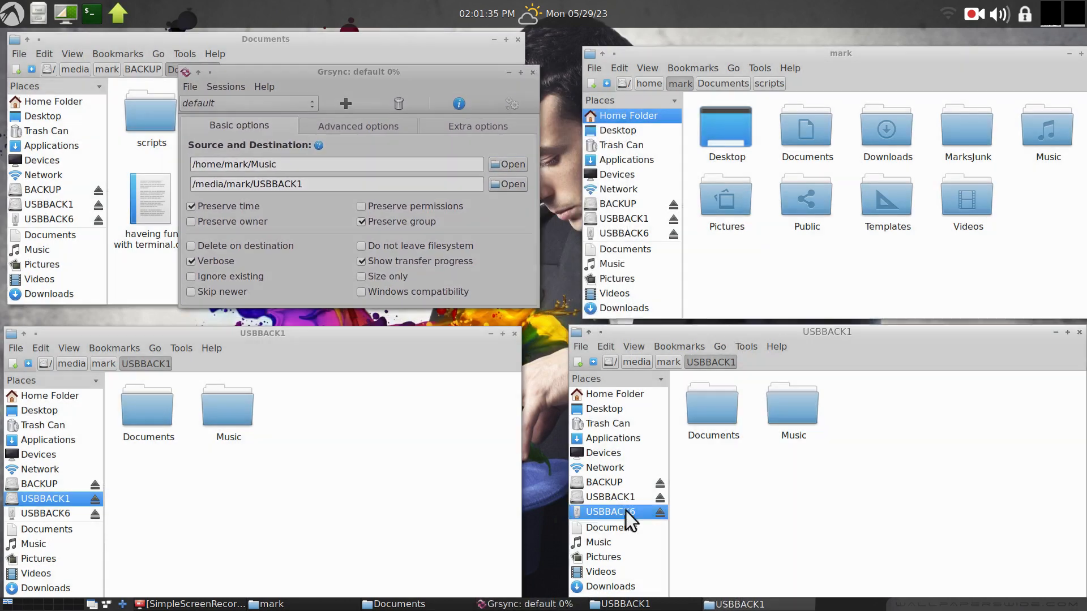
left_click(609, 512)
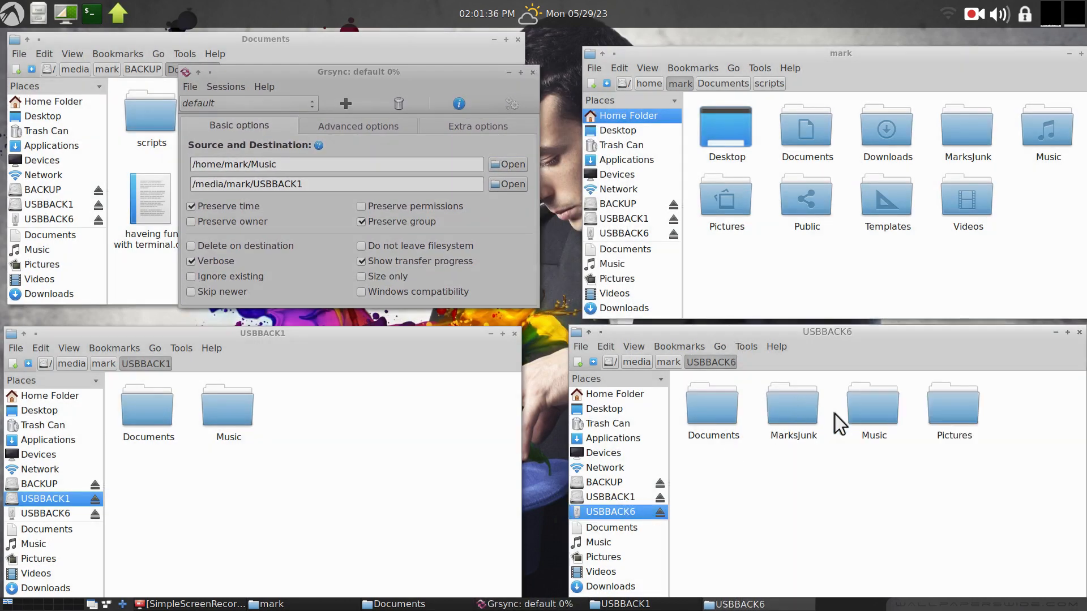
left_click_drag(1053, 388, 658, 510)
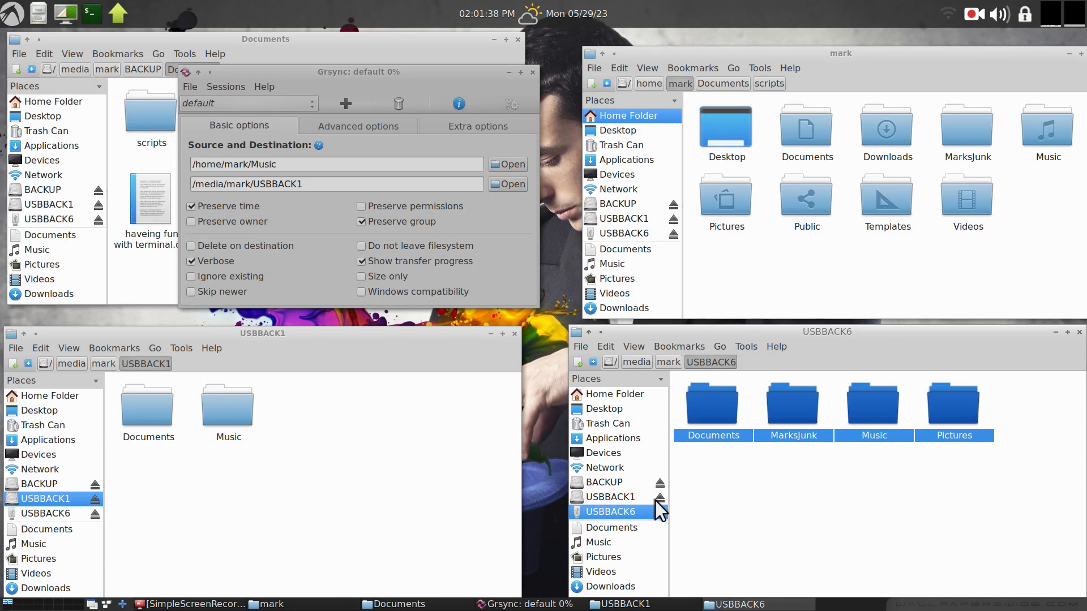
key("Delete")
left_click(946, 505)
left_click(946, 509)
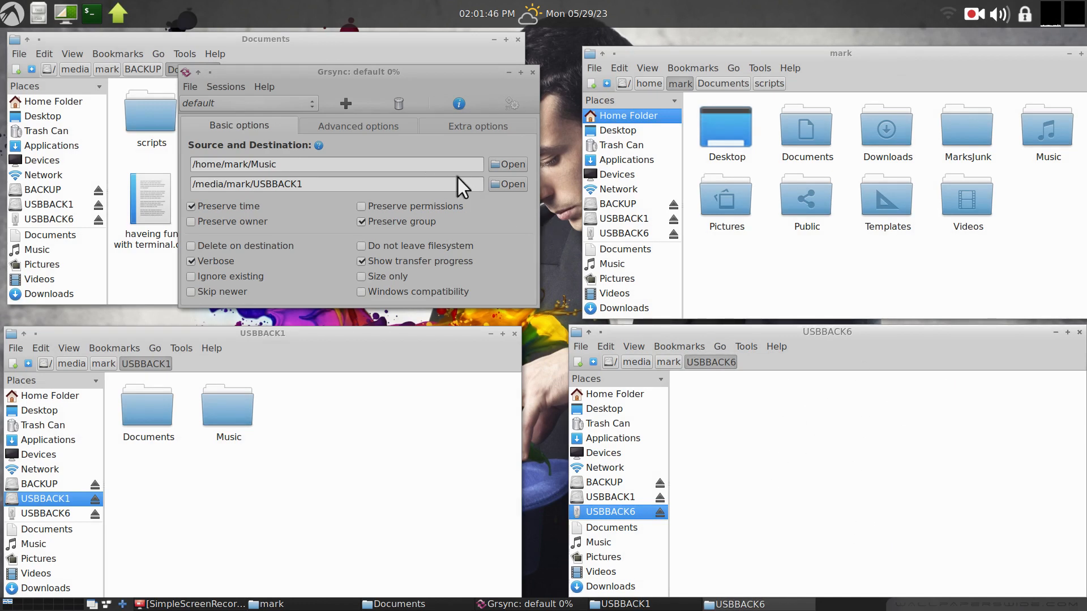
Set the Grsync source folder to /home/mark/Documents.
left_click(507, 164)
left_click(281, 114)
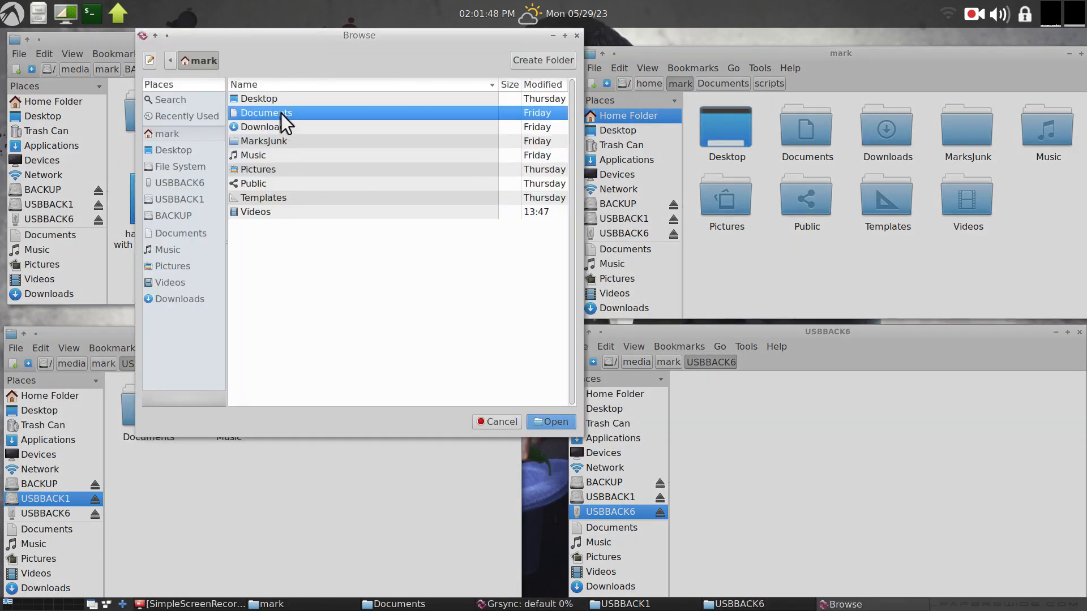
left_click(552, 422)
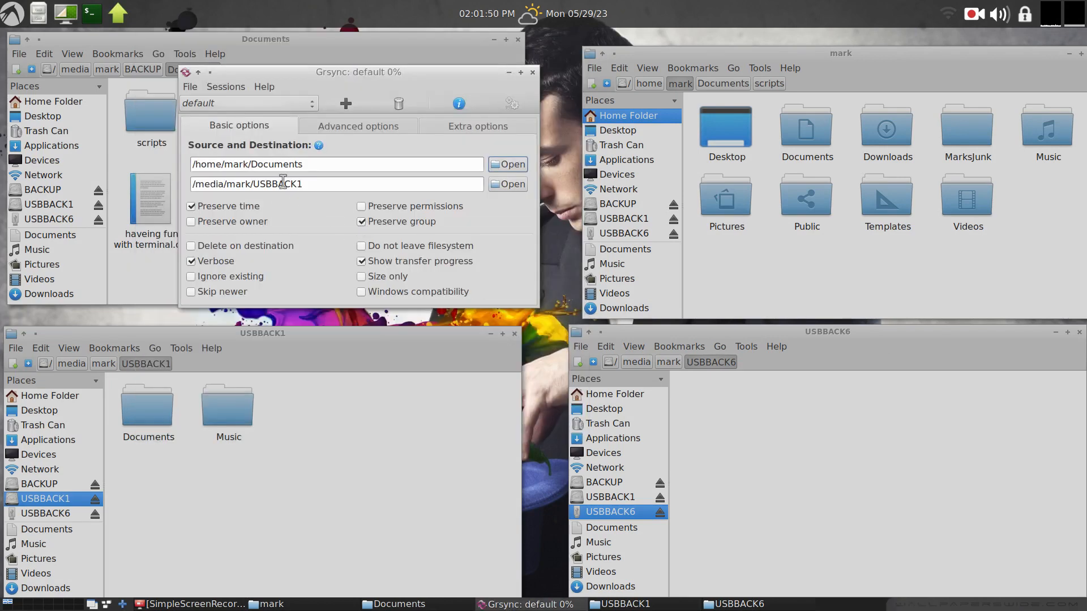
Set the Grsync destination to /media/mark/USBBACK6, execute the session and close the progress window.
left_click(509, 186)
left_click(279, 128)
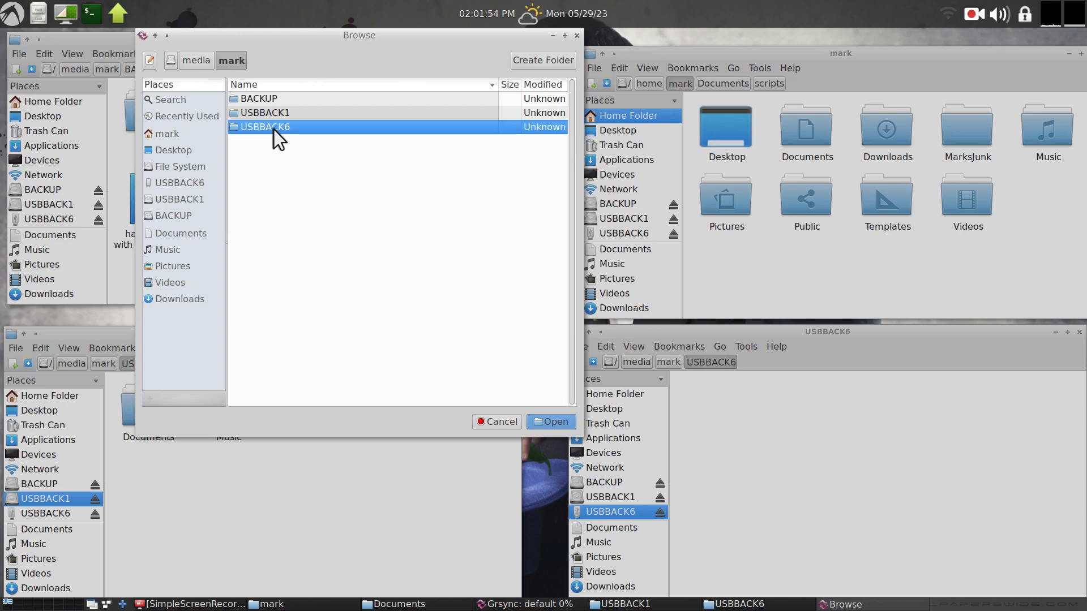
left_click(543, 422)
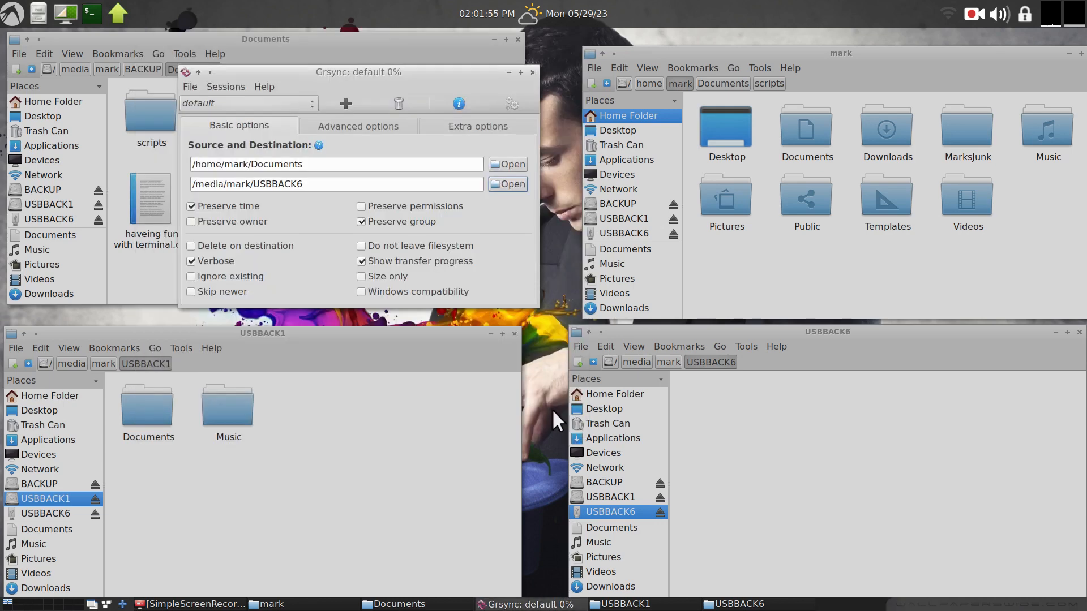
left_click(513, 105)
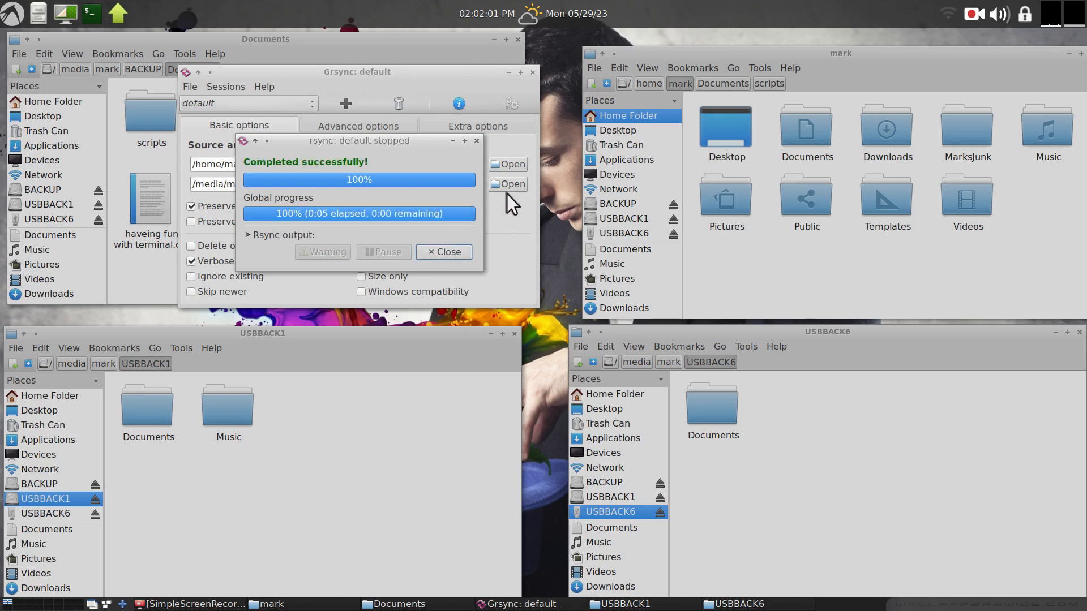
left_click(460, 252)
Close Grsync and all open file manager windows.
left_click_drag(424, 94, 585, 287)
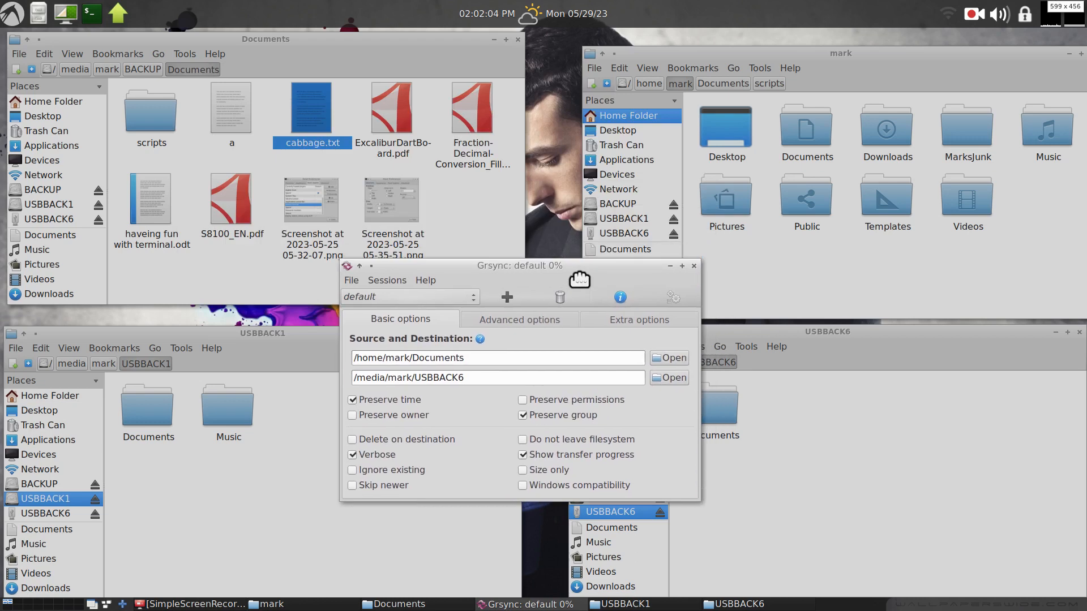
left_click(693, 266)
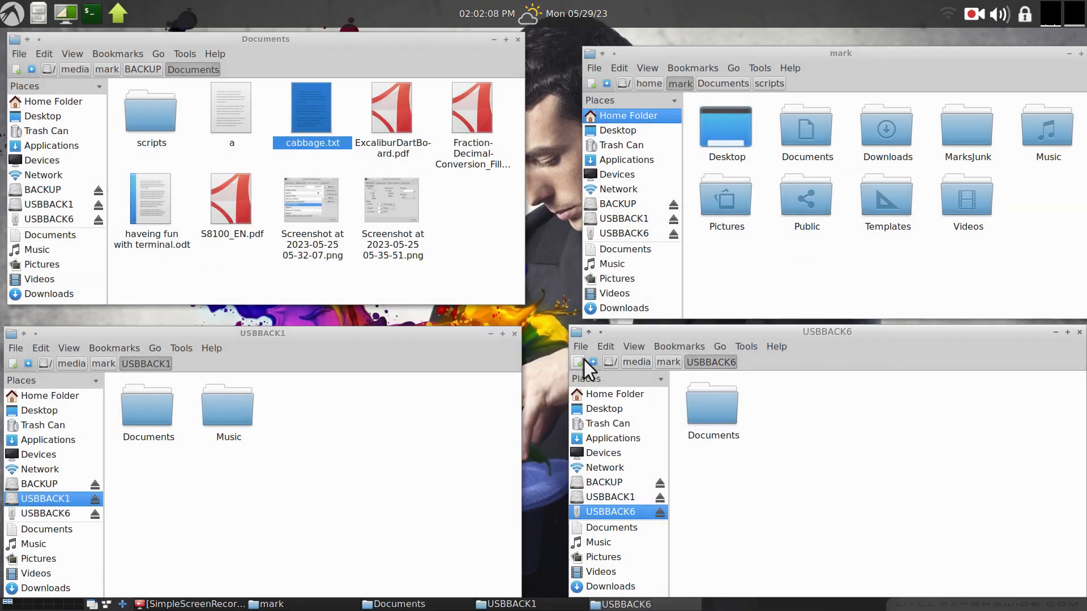
left_click(514, 333)
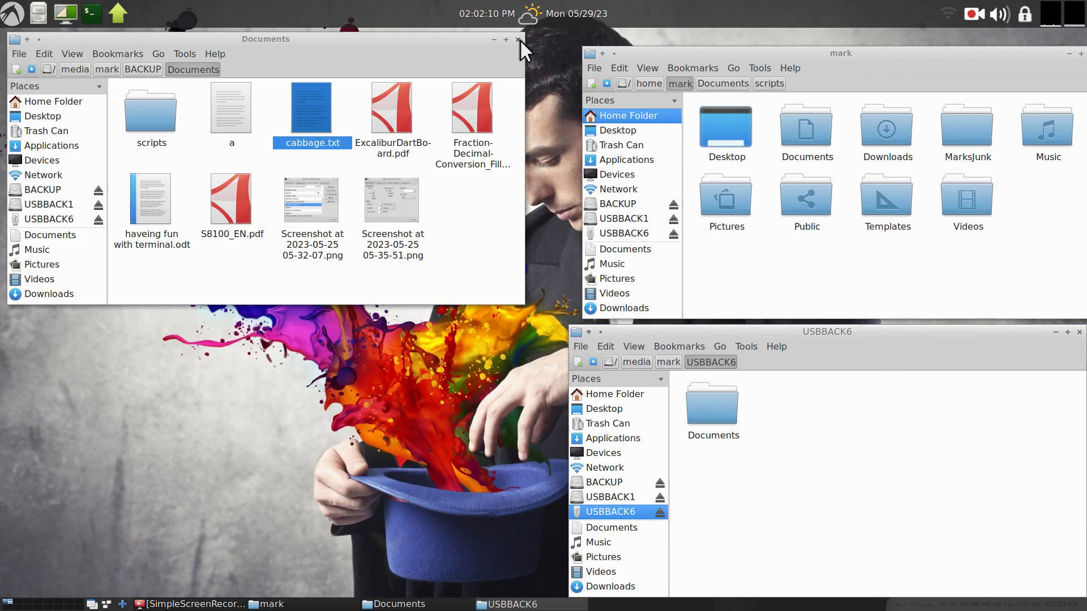
left_click(517, 39)
left_click_drag(730, 53, 410, 55)
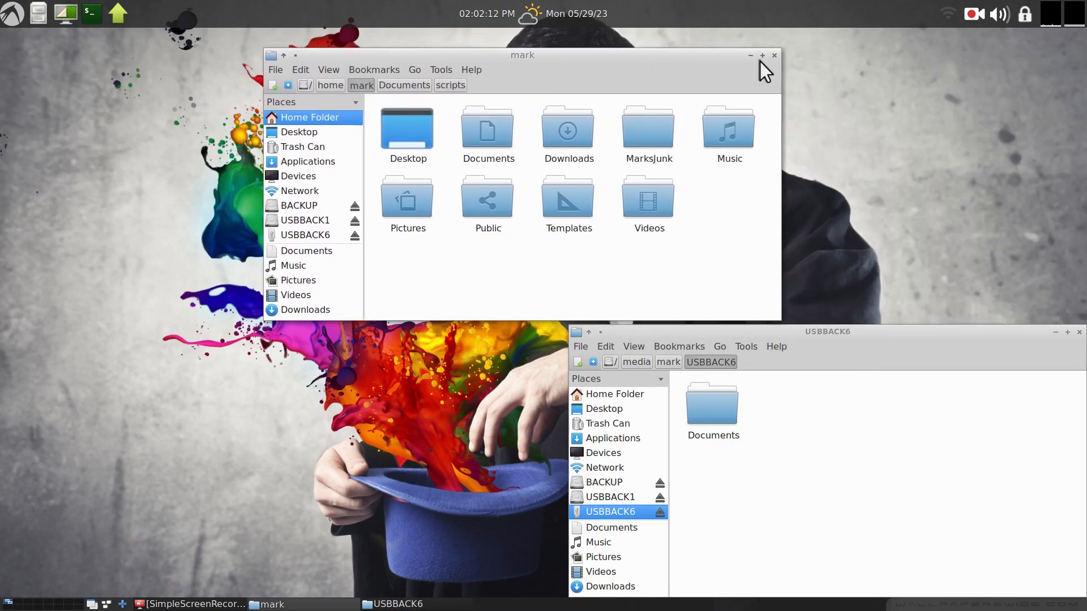
left_click(774, 55)
left_click_drag(843, 333, 595, 158)
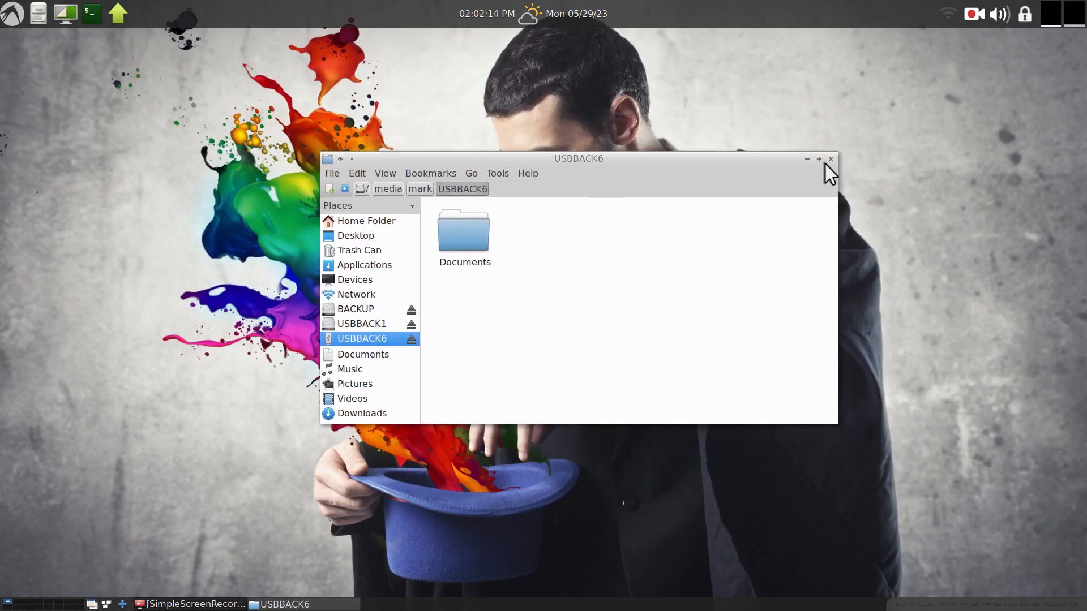
left_click(830, 159)
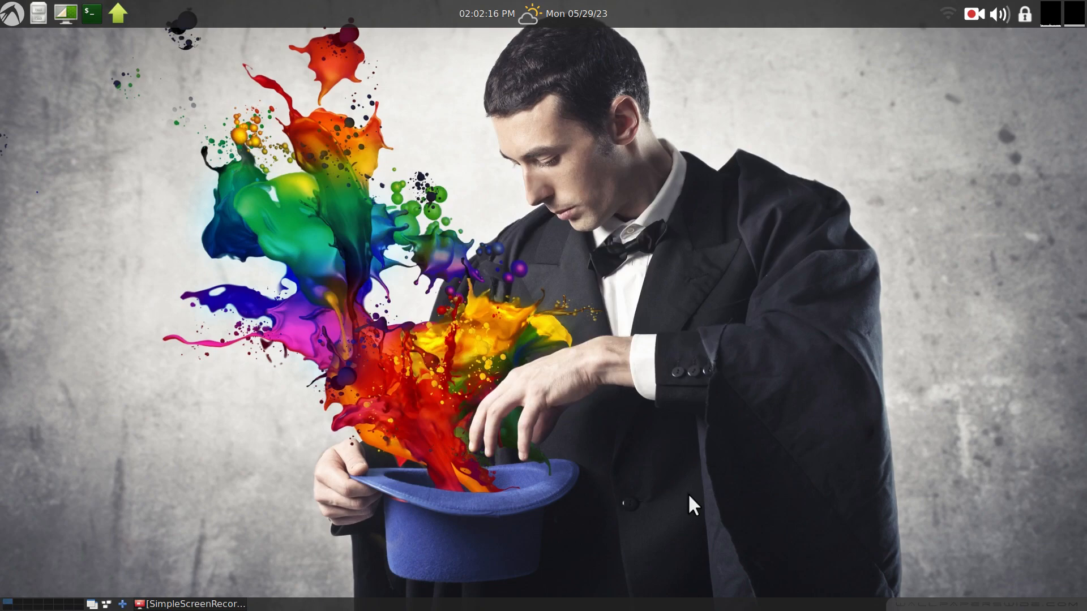